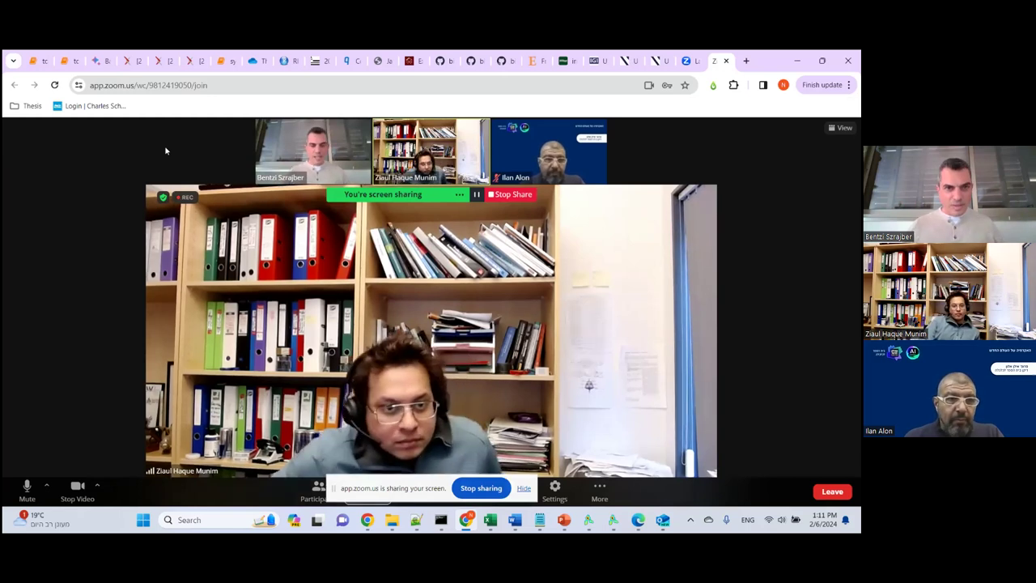
Open the synonyms notebook and highlight the savedrecs.txt file name and the scopus source in the data-loading cell
{"action": "left_click", "coordinate": [223, 61]}
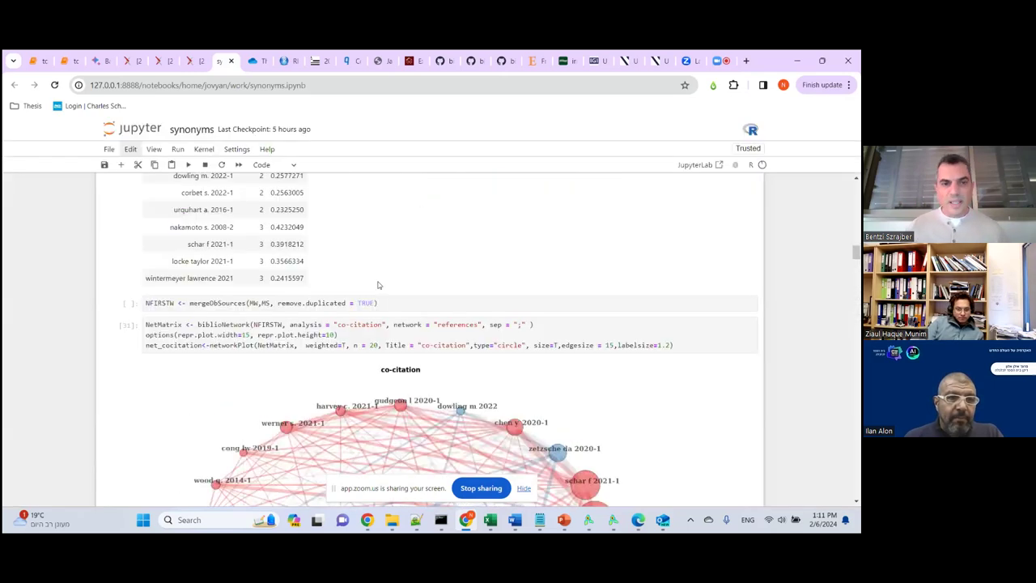
{"action": "scroll", "coordinate": [375, 285], "scroll_direction": "down", "scroll_amount": 5}
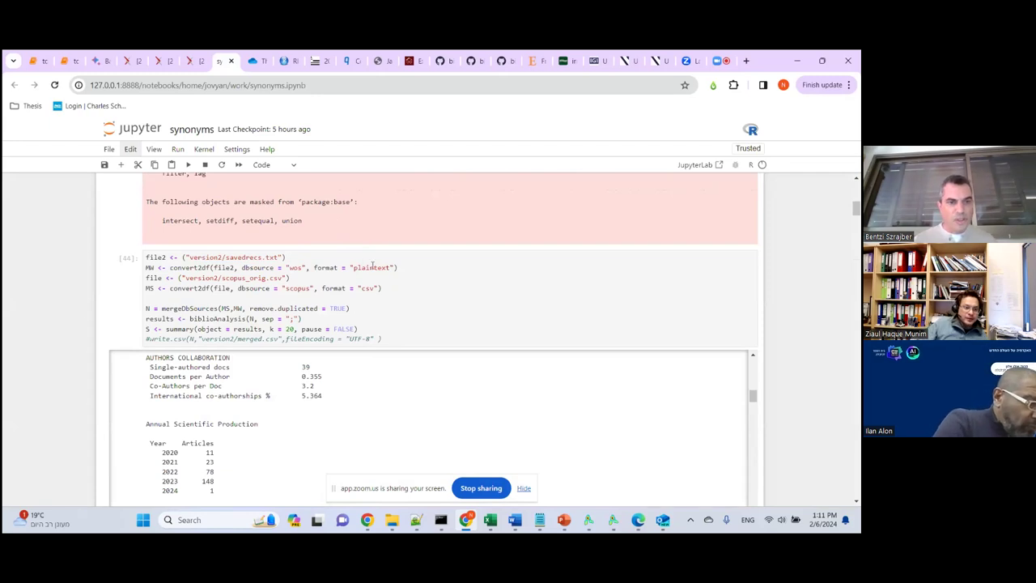
{"action": "scroll", "coordinate": [364, 280], "scroll_direction": "up", "scroll_amount": 1}
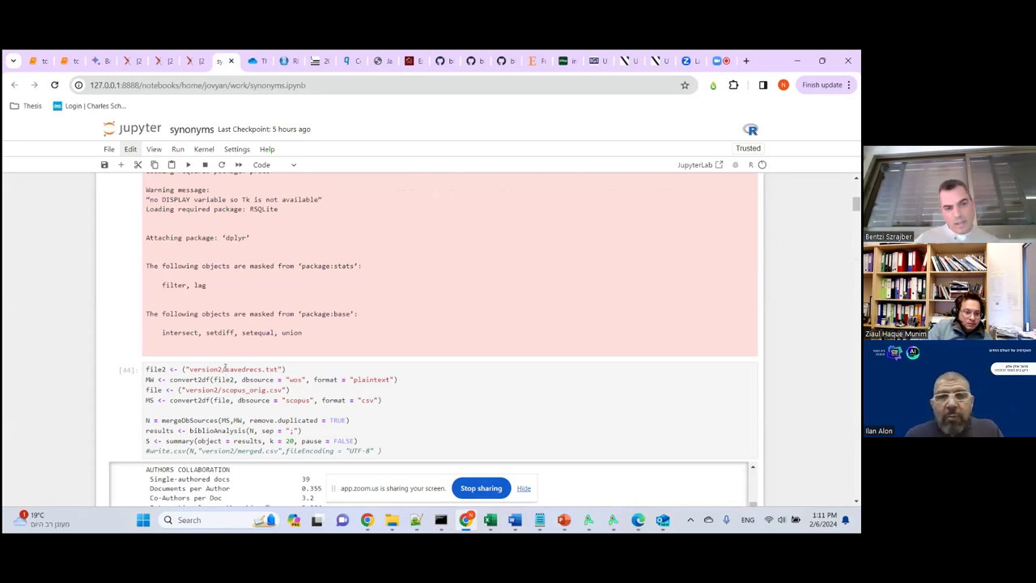
{"action": "left_click_drag", "start_coordinate": [223, 368], "coordinate": [278, 368]}
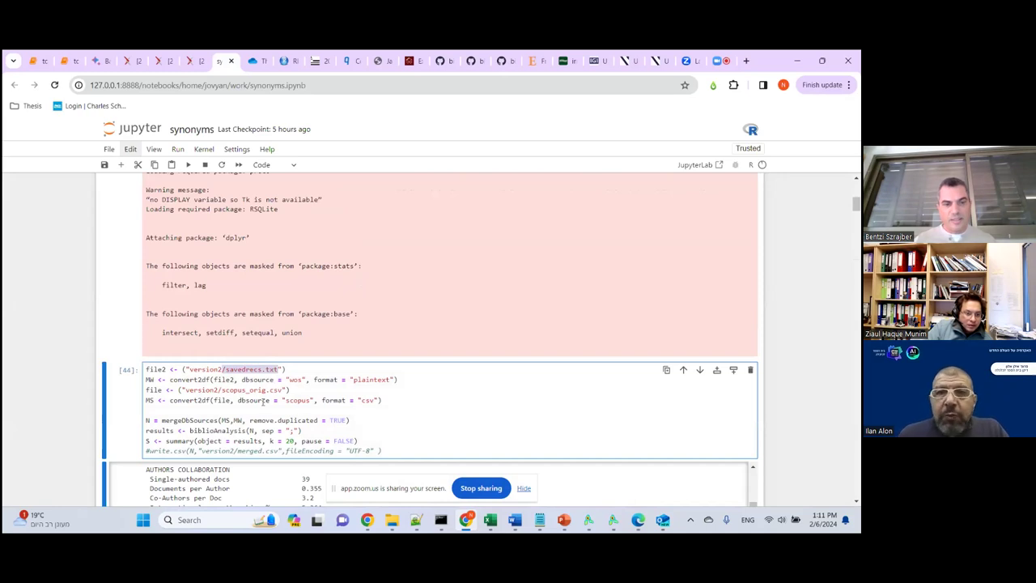
{"action": "double_click", "coordinate": [289, 400]}
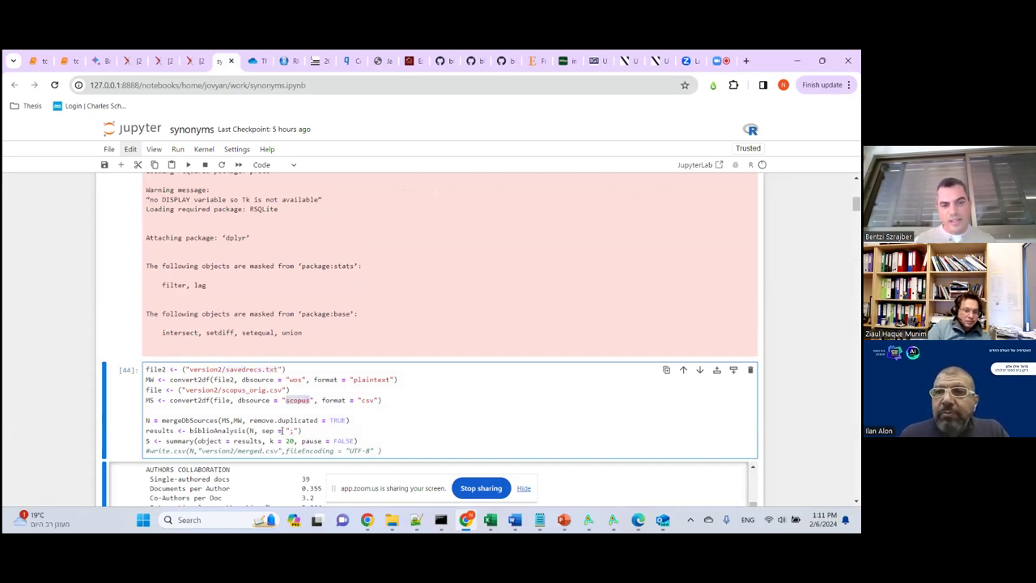
Examine the initial co-citation network plot below the bibliometric summary output
{"action": "scroll", "coordinate": [247, 436], "scroll_direction": "down", "scroll_amount": 1}
{"action": "scroll", "coordinate": [246, 434], "scroll_direction": "down", "scroll_amount": 6}
{"action": "scroll", "coordinate": [260, 423], "scroll_direction": "down", "scroll_amount": 3}
{"action": "scroll", "coordinate": [795, 418], "scroll_direction": "down", "scroll_amount": 3}
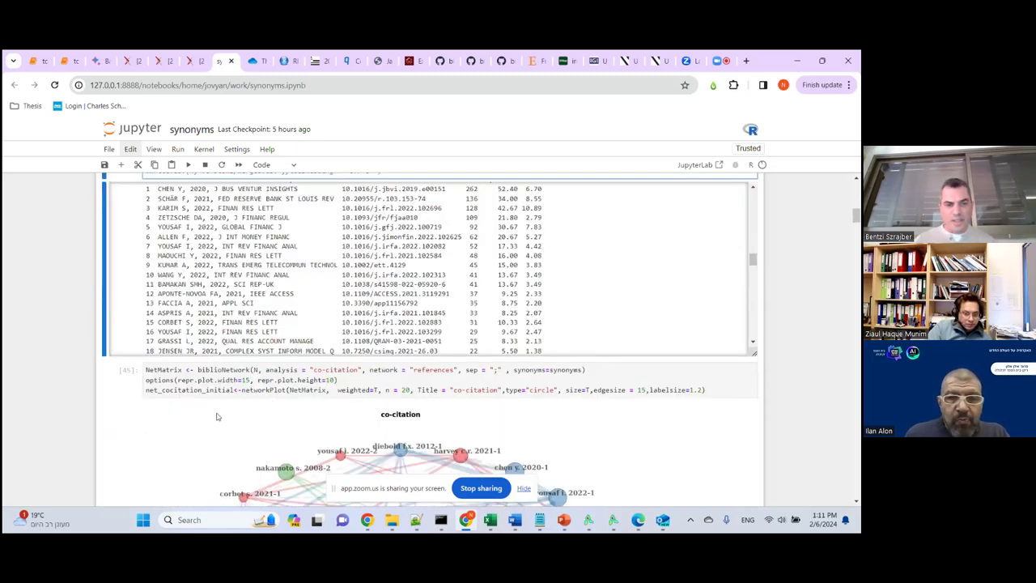
{"action": "scroll", "coordinate": [216, 416], "scroll_direction": "down", "scroll_amount": 3}
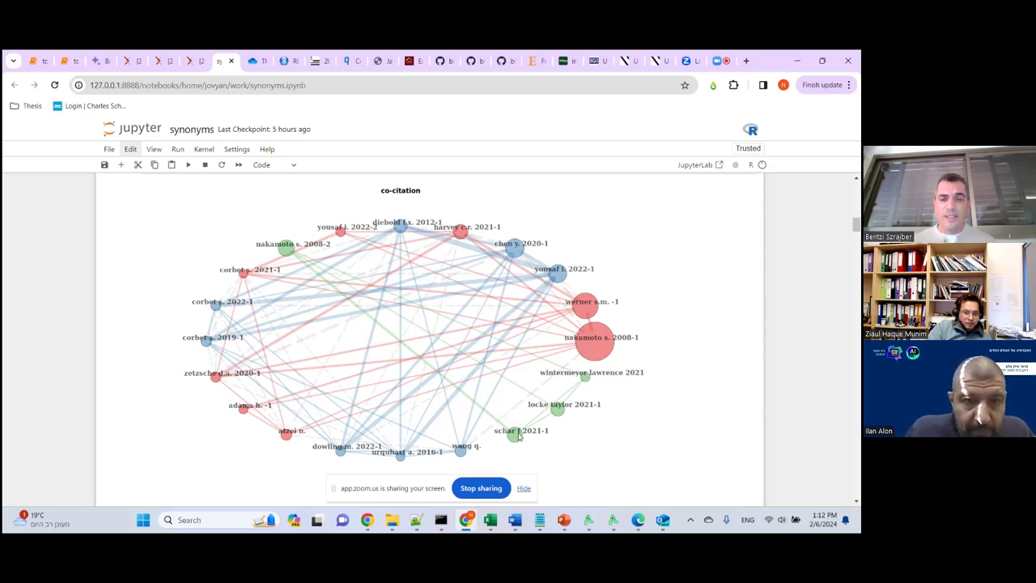
{"action": "scroll", "coordinate": [519, 436], "scroll_direction": "down", "scroll_amount": 1}
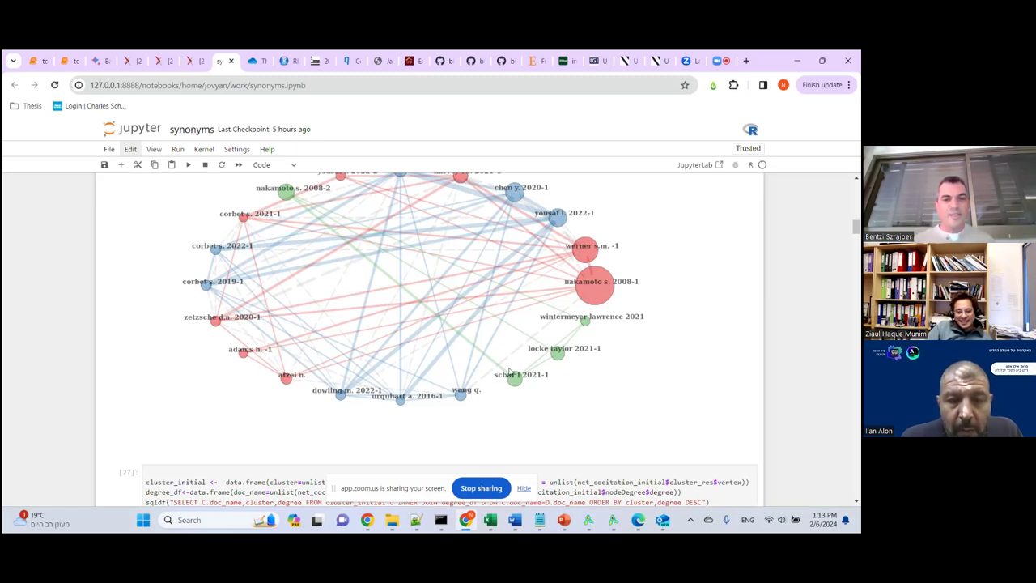
Look through the bibliometric summary output to find the table of top manuscripts per citations
{"action": "scroll", "coordinate": [83, 340], "scroll_direction": "up", "scroll_amount": 10}
{"action": "scroll", "coordinate": [408, 371], "scroll_direction": "up", "scroll_amount": 10}
{"action": "scroll", "coordinate": [406, 374], "scroll_direction": "down", "scroll_amount": 10}
{"action": "scroll", "coordinate": [407, 374], "scroll_direction": "down", "scroll_amount": 10}
{"action": "scroll", "coordinate": [387, 344], "scroll_direction": "down", "scroll_amount": 10}
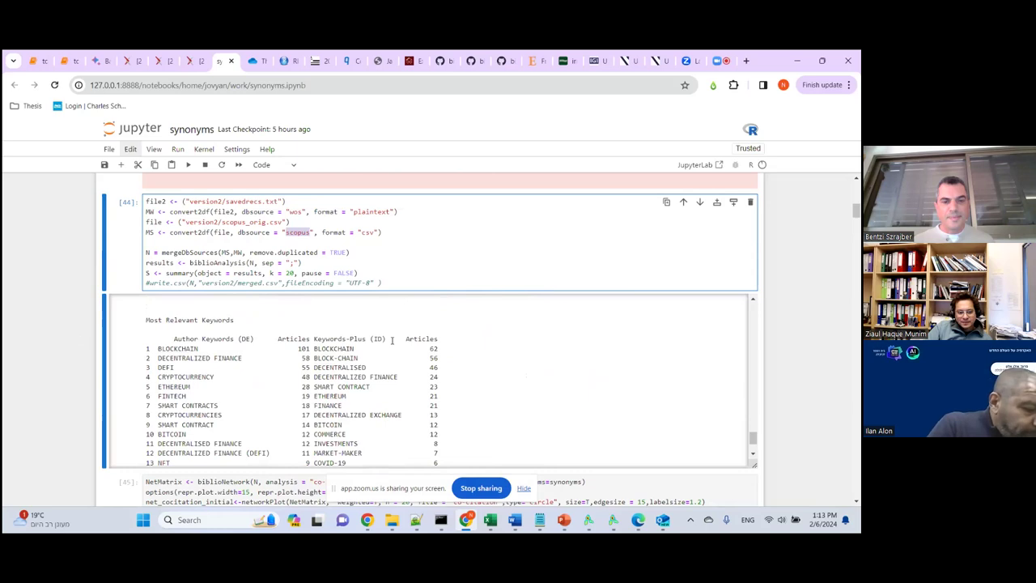
{"action": "scroll", "coordinate": [360, 339], "scroll_direction": "up", "scroll_amount": 10}
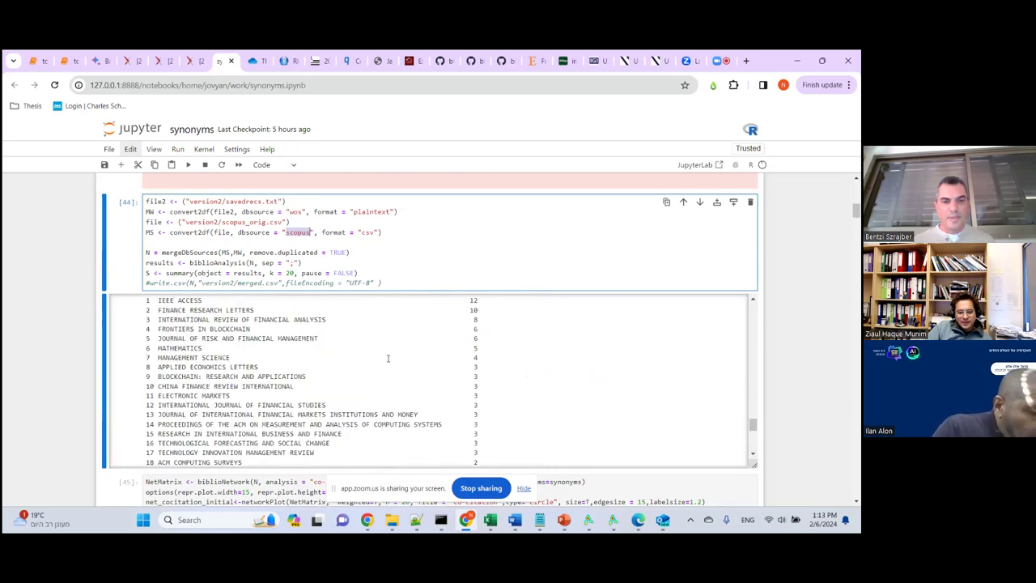
{"action": "scroll", "coordinate": [386, 357], "scroll_direction": "up", "scroll_amount": 8}
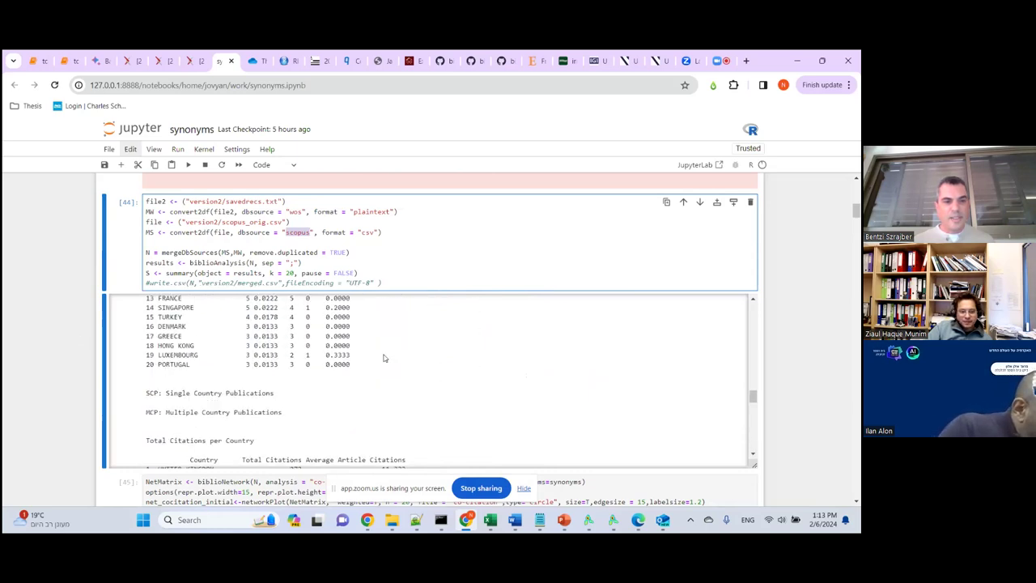
{"action": "scroll", "coordinate": [385, 358], "scroll_direction": "up", "scroll_amount": 10}
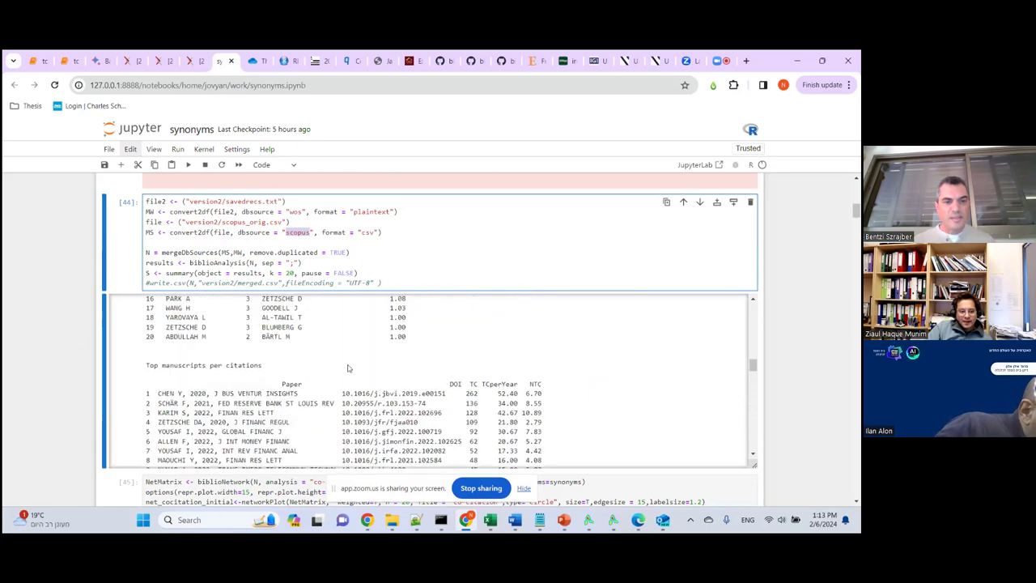
Highlight the two most cited manuscripts in the citations table and the total citations of the first one
{"action": "left_click_drag", "start_coordinate": [158, 394], "coordinate": [545, 407]}
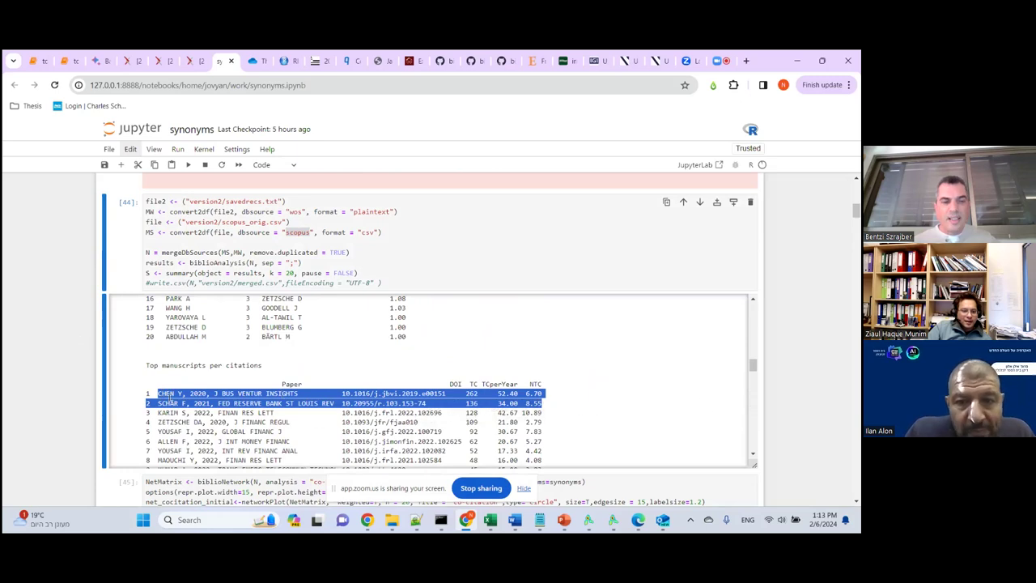
{"action": "left_click", "coordinate": [166, 394]}
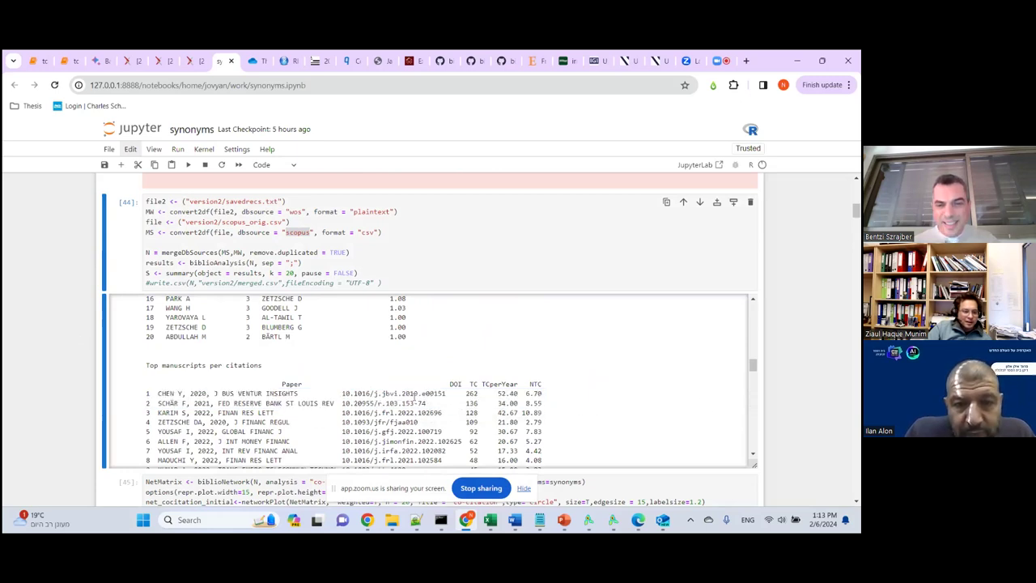
{"action": "left_click_drag", "start_coordinate": [466, 394], "coordinate": [479, 393]}
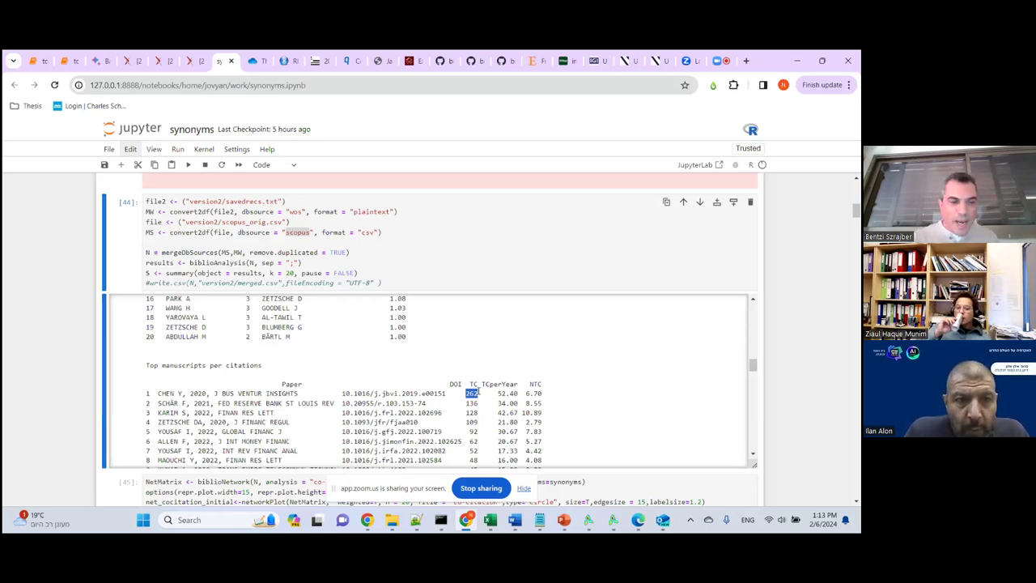
{"action": "left_click_drag", "start_coordinate": [147, 393], "coordinate": [526, 407]}
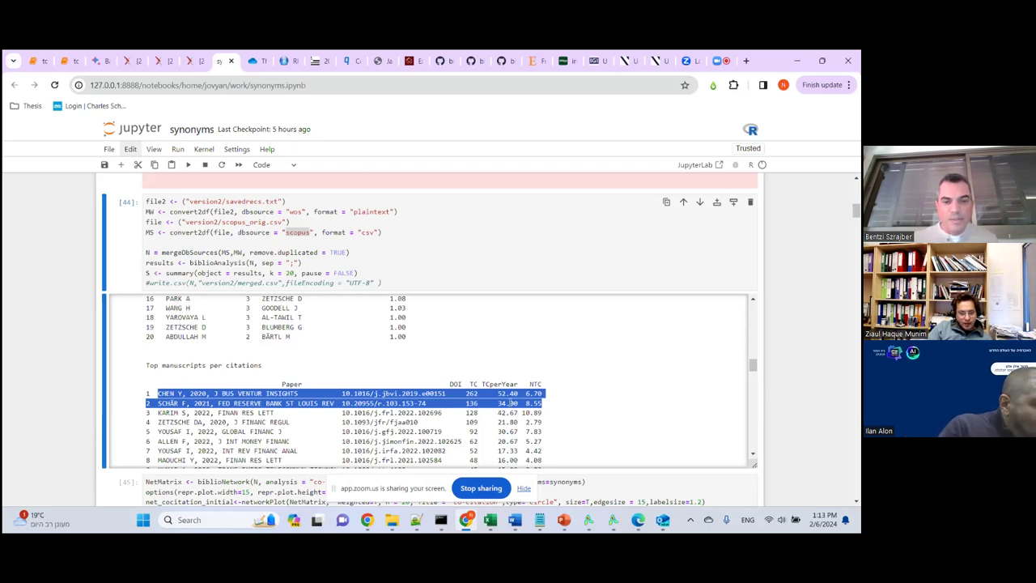
Check the initial co-citation network plot for the two highlighted top-cited manuscripts
{"action": "scroll", "coordinate": [488, 406], "scroll_direction": "down", "scroll_amount": 5}
{"action": "scroll", "coordinate": [841, 443], "scroll_direction": "down", "scroll_amount": 2}
{"action": "scroll", "coordinate": [840, 444], "scroll_direction": "down", "scroll_amount": 3}
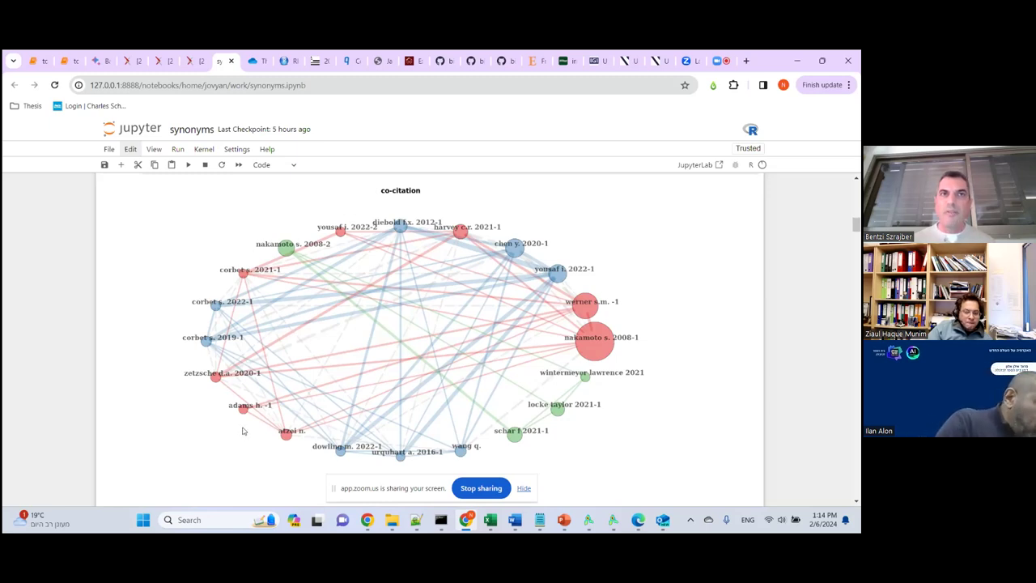
{"action": "scroll", "coordinate": [242, 431], "scroll_direction": "up", "scroll_amount": 3}
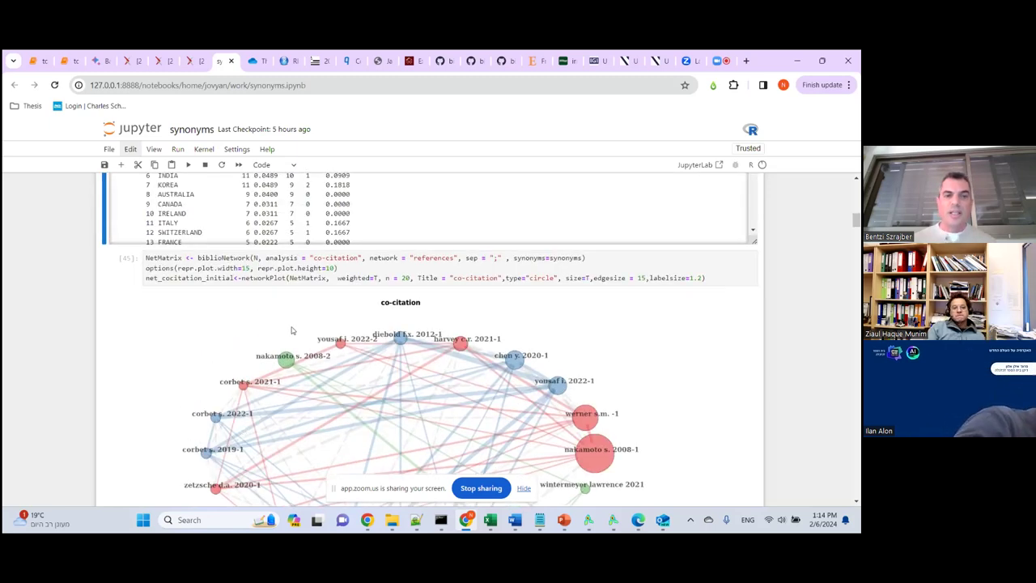
Return to the data-loading cell and highlight the MS,MW arguments of the mergeDbSources call
{"action": "scroll", "coordinate": [292, 330], "scroll_direction": "up", "scroll_amount": 3}
{"action": "scroll", "coordinate": [243, 267], "scroll_direction": "up", "scroll_amount": 5}
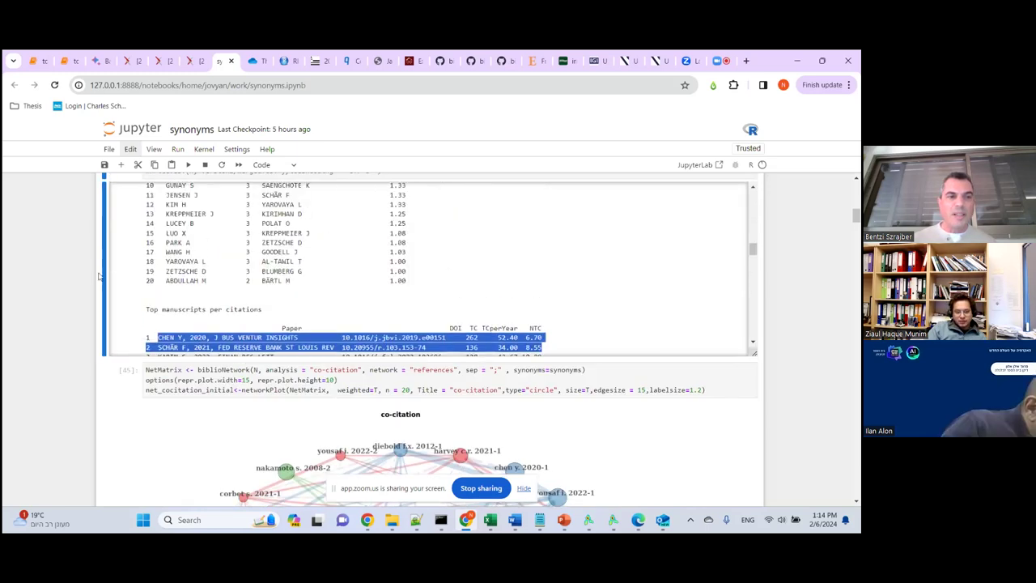
{"action": "scroll", "coordinate": [208, 318], "scroll_direction": "up", "scroll_amount": 6}
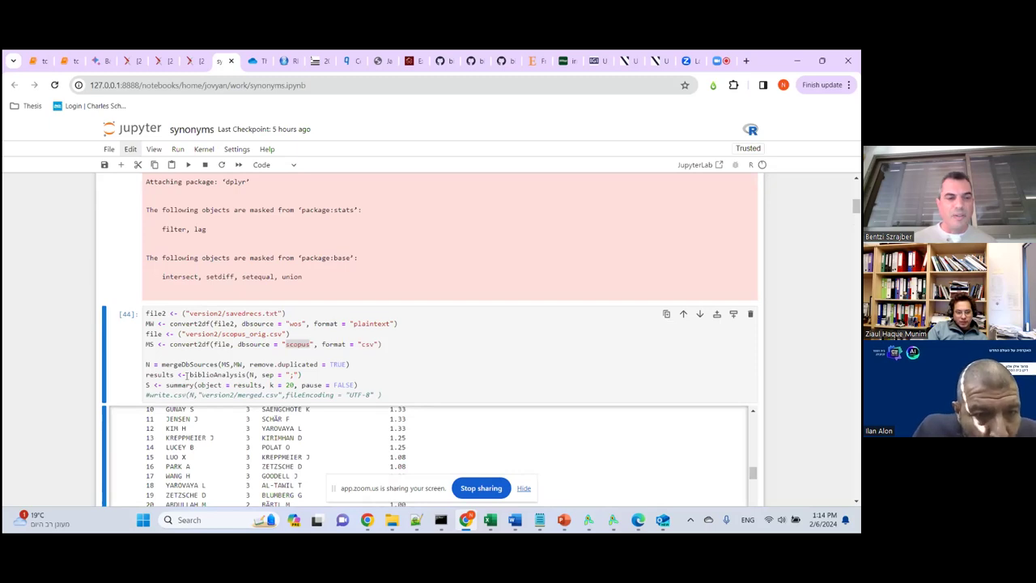
{"action": "left_click_drag", "start_coordinate": [223, 364], "coordinate": [242, 363]}
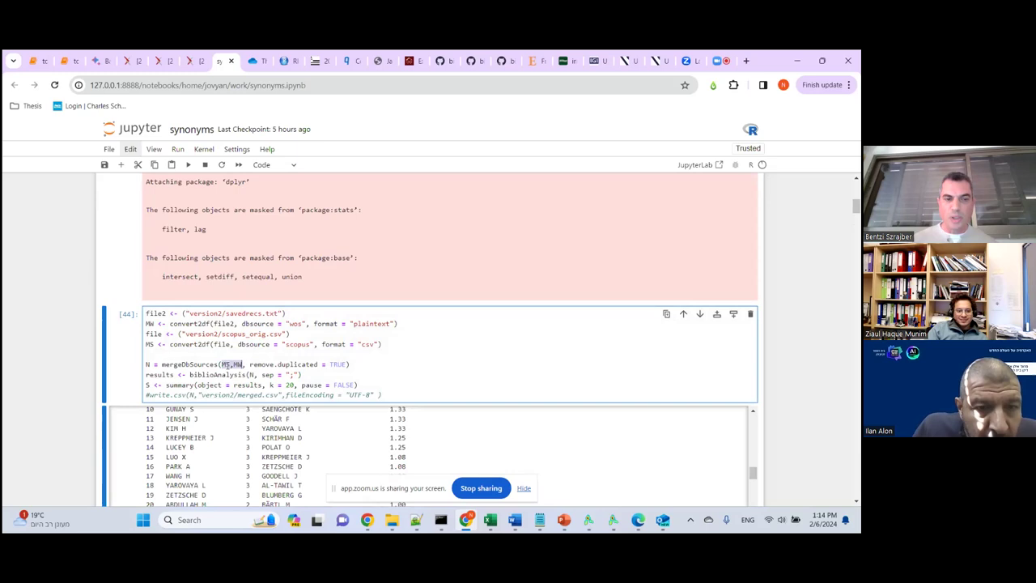
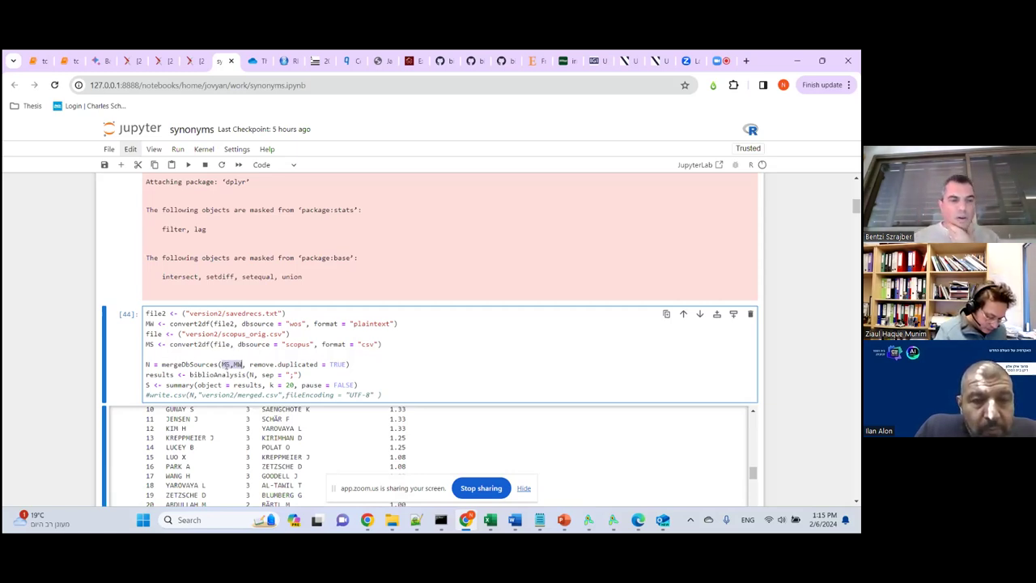
Highlight the number of removed duplicates in the merge output and review the main information about the data
{"action": "scroll", "coordinate": [225, 447], "scroll_direction": "up", "scroll_amount": 15}
{"action": "scroll", "coordinate": [184, 434], "scroll_direction": "down", "scroll_amount": 2}
{"action": "scroll", "coordinate": [185, 435], "scroll_direction": "up", "scroll_amount": 1}
{"action": "left_click_drag", "start_coordinate": [150, 463], "coordinate": [164, 463]}
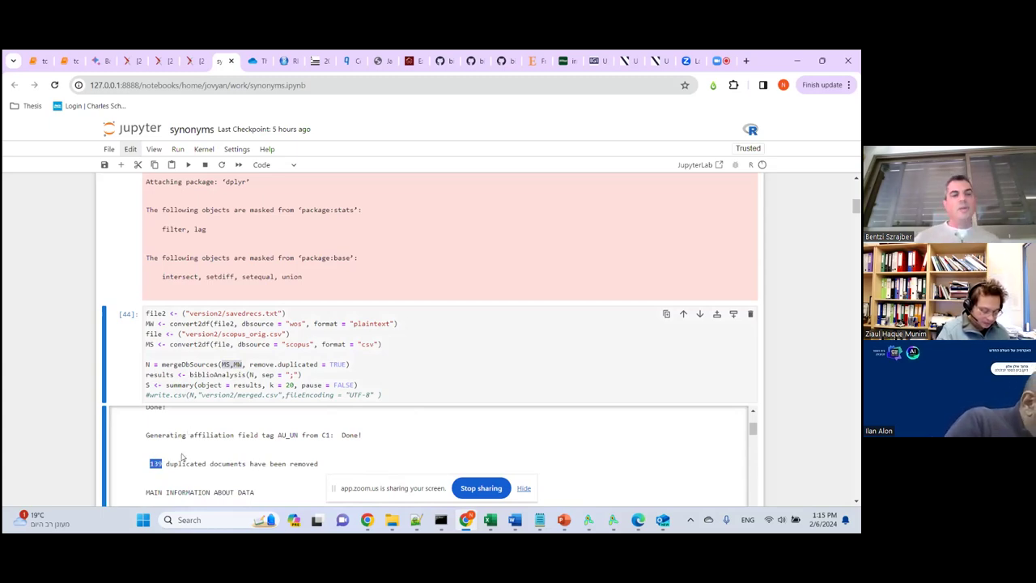
{"action": "left_click", "coordinate": [221, 364]}
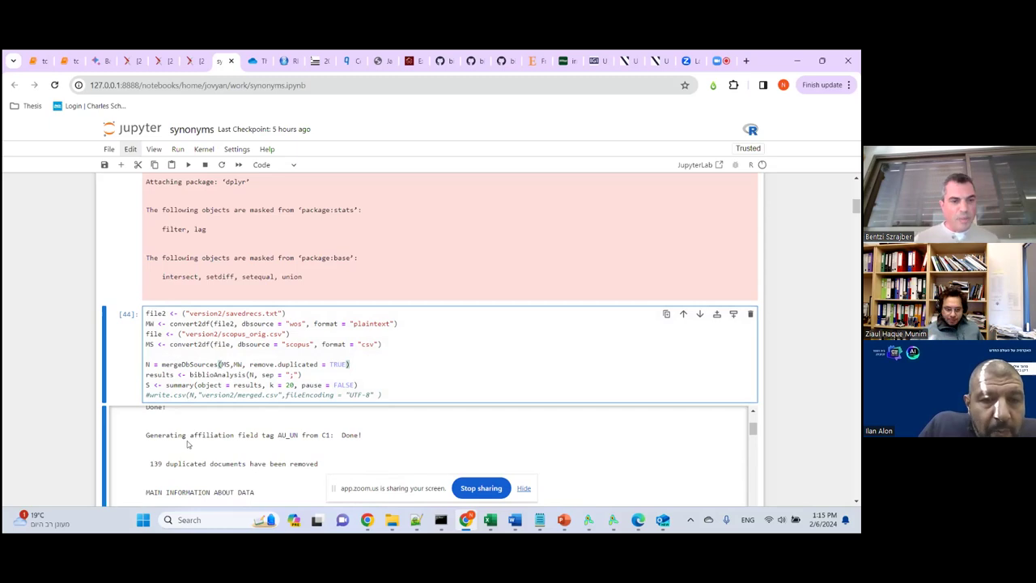
{"action": "scroll", "coordinate": [128, 445], "scroll_direction": "down", "scroll_amount": 2}
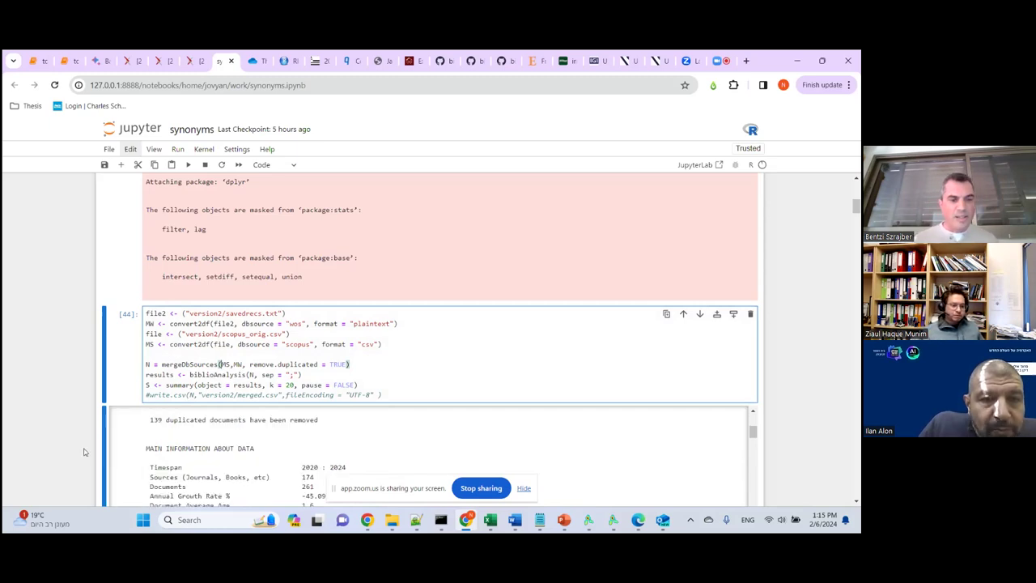
{"action": "scroll", "coordinate": [81, 448], "scroll_direction": "up", "scroll_amount": 1}
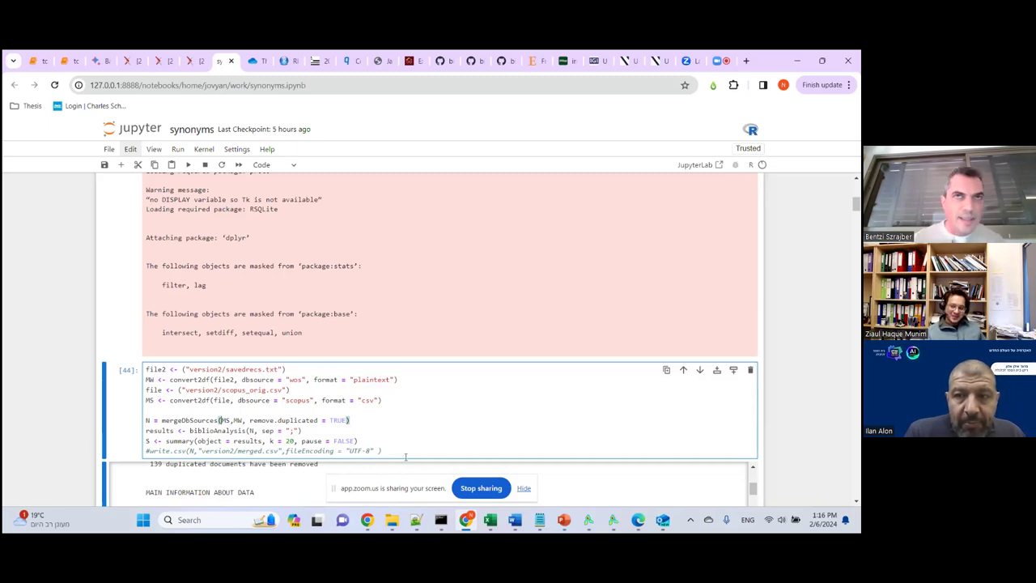
{"action": "scroll", "coordinate": [779, 445], "scroll_direction": "down", "scroll_amount": 1}
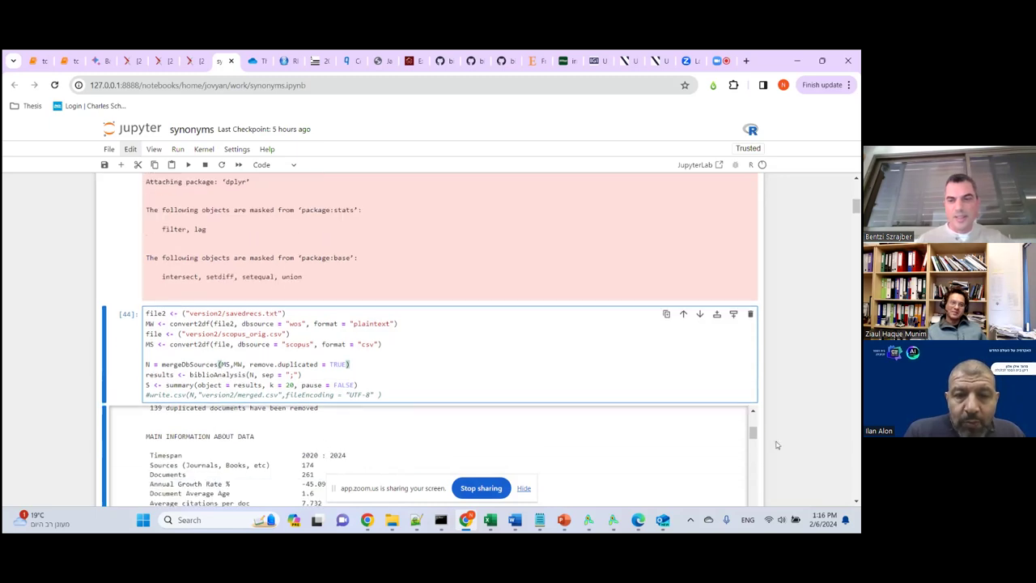
Review the initial co-citation plot, then highlight the MW argument in the NFIRSTW merge cell further down
{"action": "scroll", "coordinate": [788, 446], "scroll_direction": "down", "scroll_amount": 5}
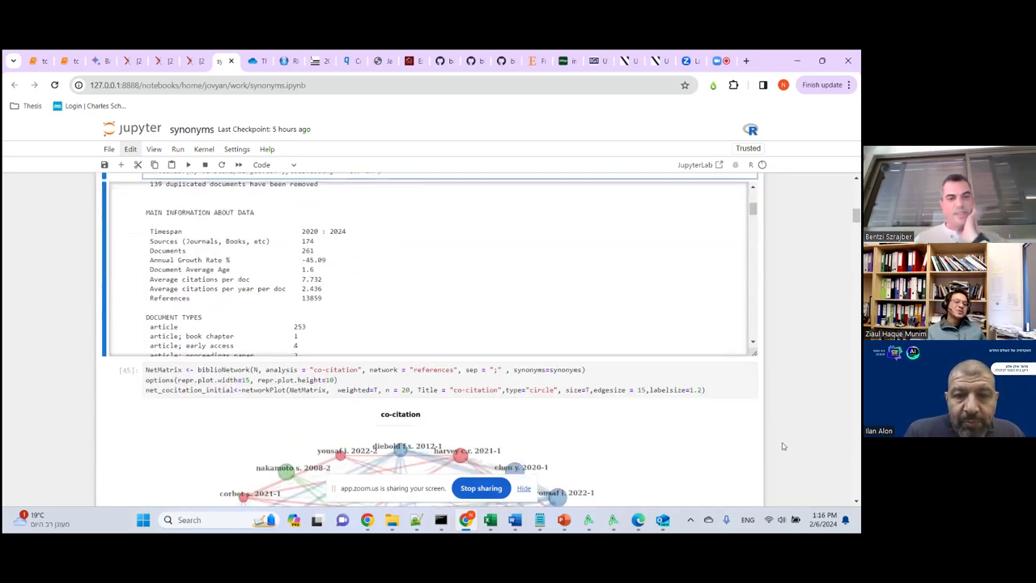
{"action": "scroll", "coordinate": [781, 446], "scroll_direction": "down", "scroll_amount": 3}
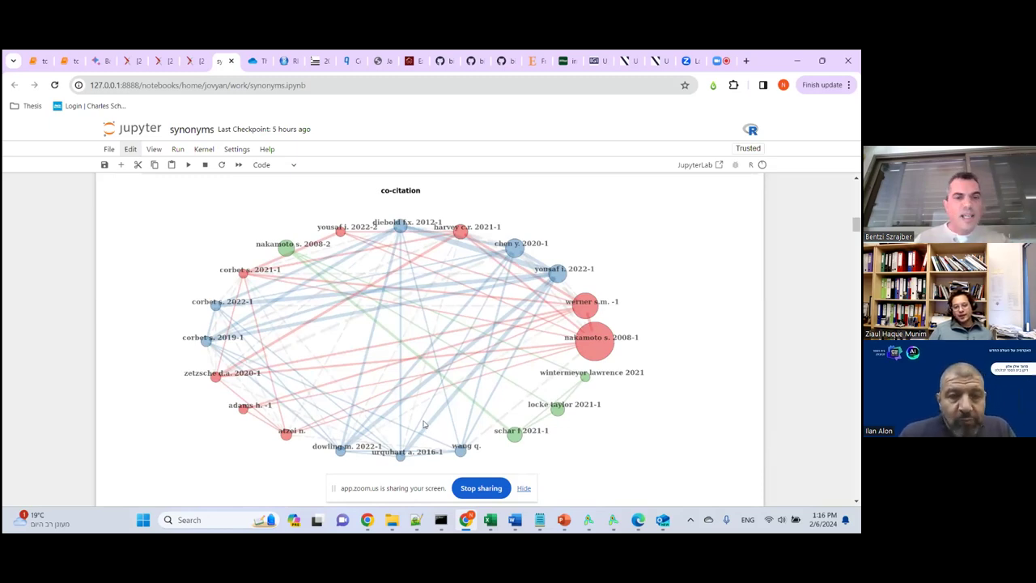
{"action": "scroll", "coordinate": [647, 445], "scroll_direction": "down", "scroll_amount": 4}
{"action": "scroll", "coordinate": [716, 447], "scroll_direction": "down", "scroll_amount": 10}
{"action": "scroll", "coordinate": [696, 436], "scroll_direction": "down", "scroll_amount": 3}
{"action": "scroll", "coordinate": [697, 435], "scroll_direction": "up", "scroll_amount": 3}
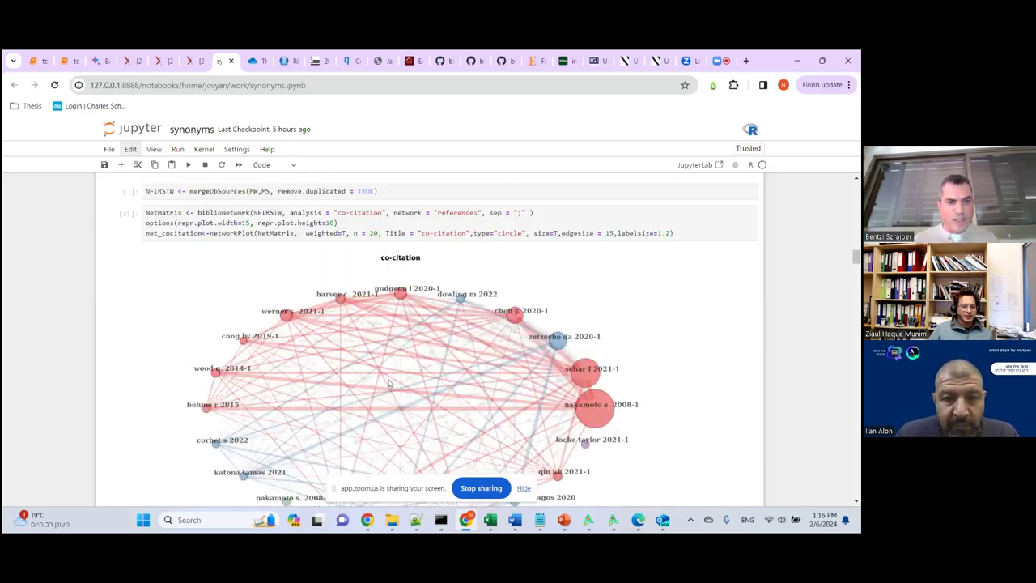
{"action": "double_click", "coordinate": [252, 191]}
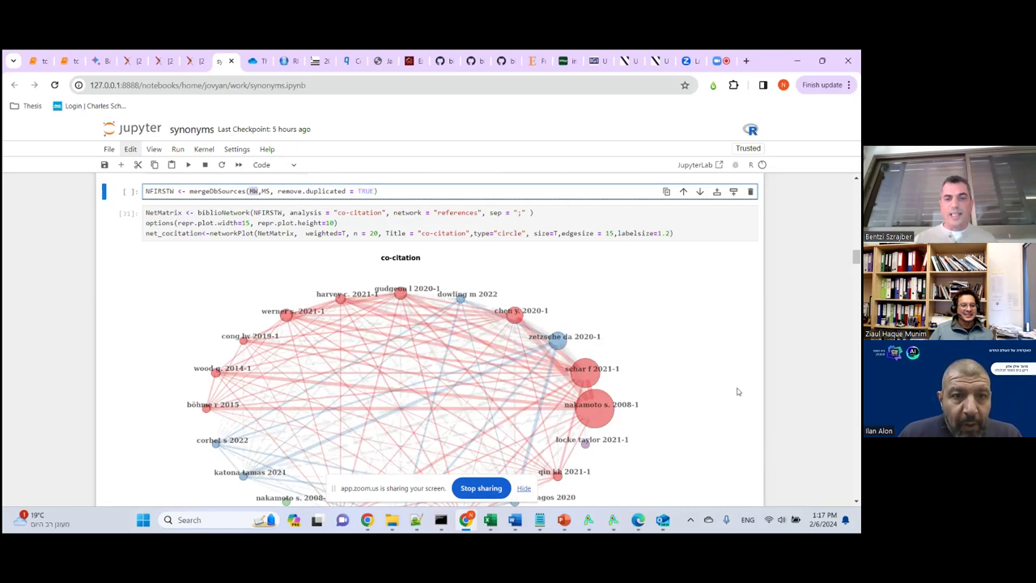
Compare the co-citation plot of the MS-first merge with the plot of the MW-first merge
{"action": "scroll", "coordinate": [737, 392], "scroll_direction": "down", "scroll_amount": 1}
{"action": "scroll", "coordinate": [717, 412], "scroll_direction": "up", "scroll_amount": 3}
{"action": "scroll", "coordinate": [715, 410], "scroll_direction": "down", "scroll_amount": 10}
{"action": "scroll", "coordinate": [705, 405], "scroll_direction": "up", "scroll_amount": 6}
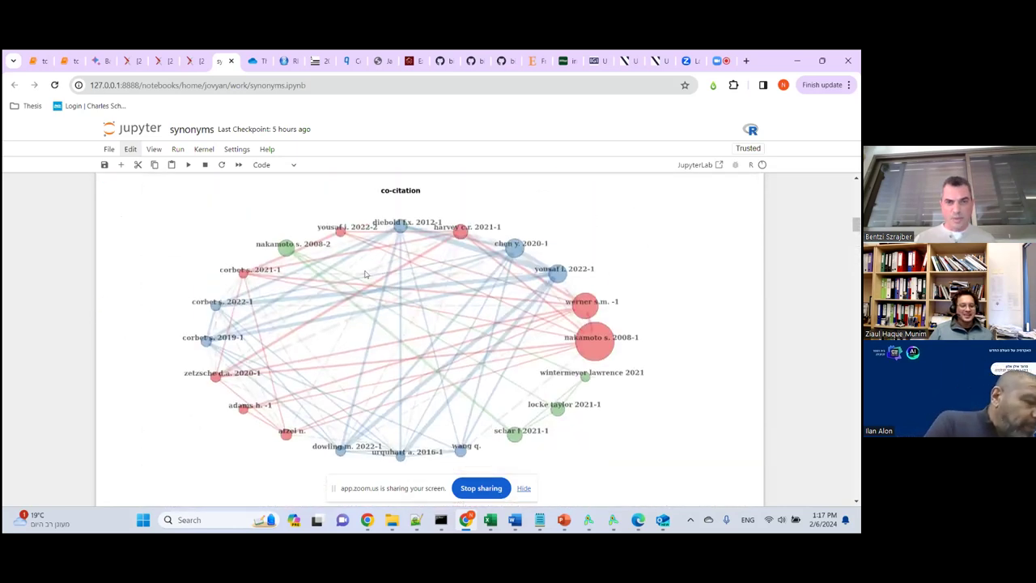
{"action": "scroll", "coordinate": [682, 381], "scroll_direction": "down", "scroll_amount": 3}
{"action": "scroll", "coordinate": [682, 383], "scroll_direction": "up", "scroll_amount": 2}
{"action": "scroll", "coordinate": [682, 383], "scroll_direction": "down", "scroll_amount": 10}
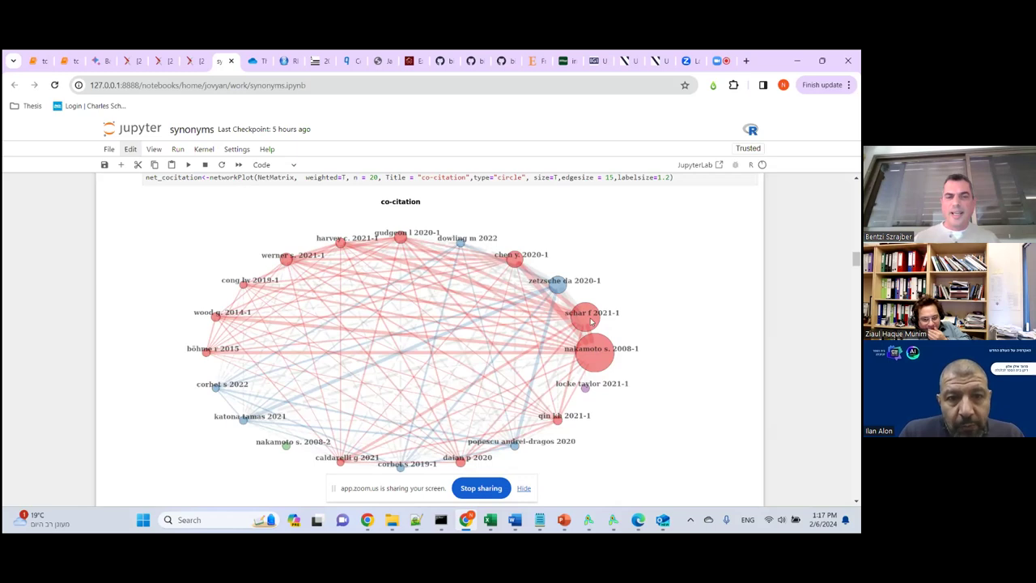
{"action": "scroll", "coordinate": [857, 254], "scroll_direction": "up", "scroll_amount": 3}
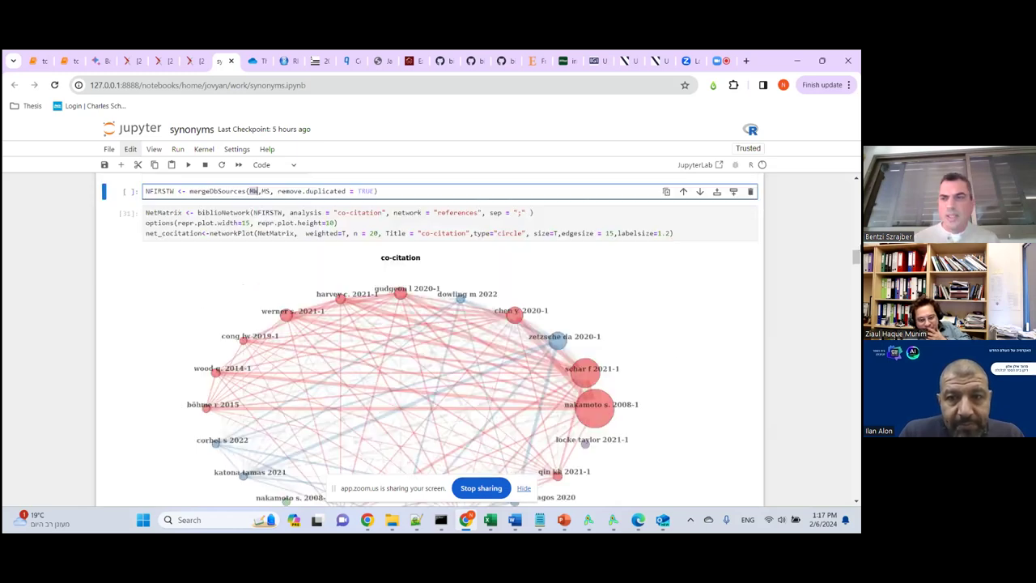
{"action": "scroll", "coordinate": [856, 253], "scroll_direction": "up", "scroll_amount": 1}
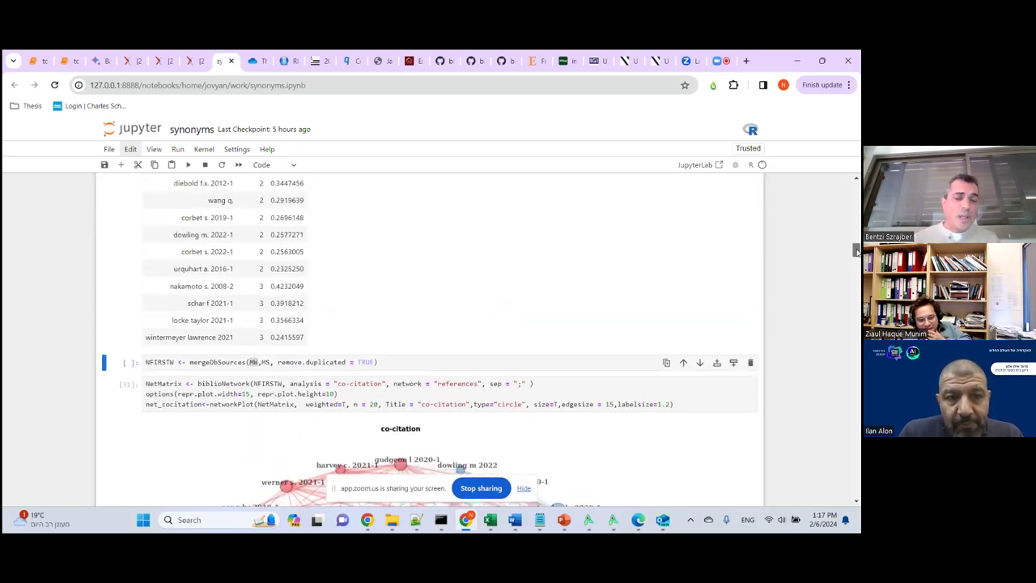
Switch to the topic modeling notebook and look through its code that normalizes the cited reference names
{"action": "scroll", "coordinate": [856, 254], "scroll_direction": "up", "scroll_amount": 1}
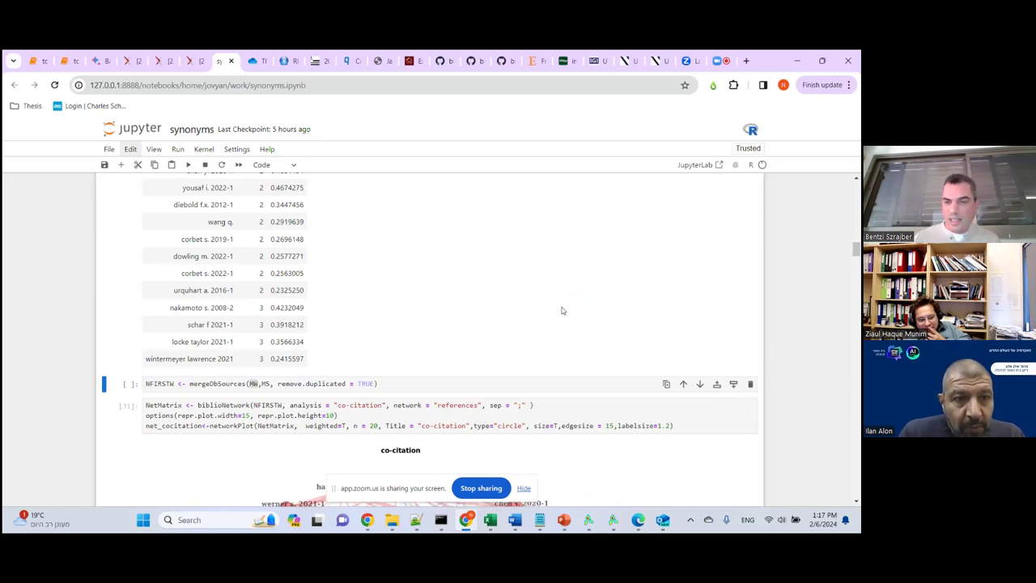
{"action": "left_click", "coordinate": [70, 60]}
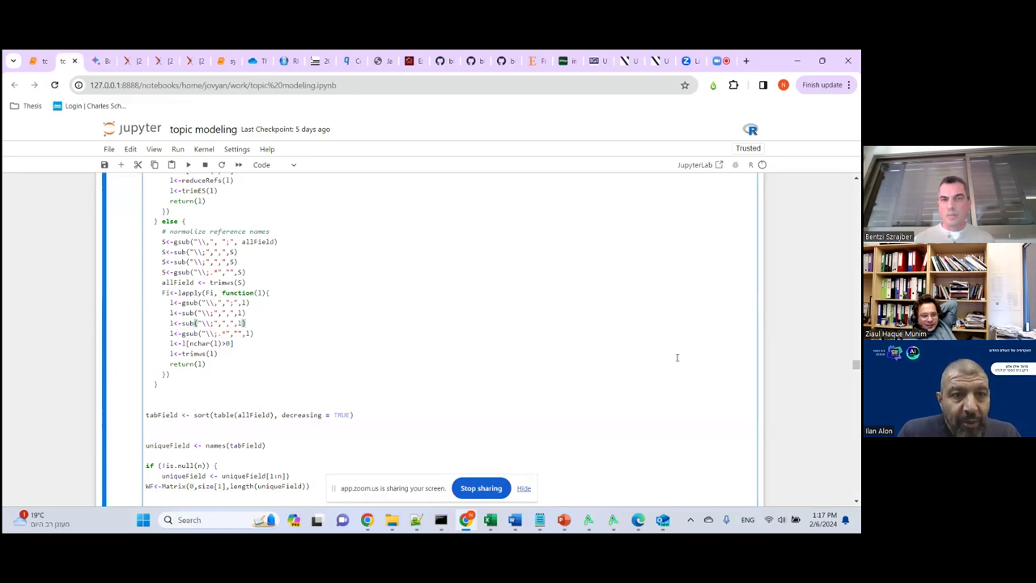
{"action": "scroll", "coordinate": [529, 321], "scroll_direction": "up", "scroll_amount": 3}
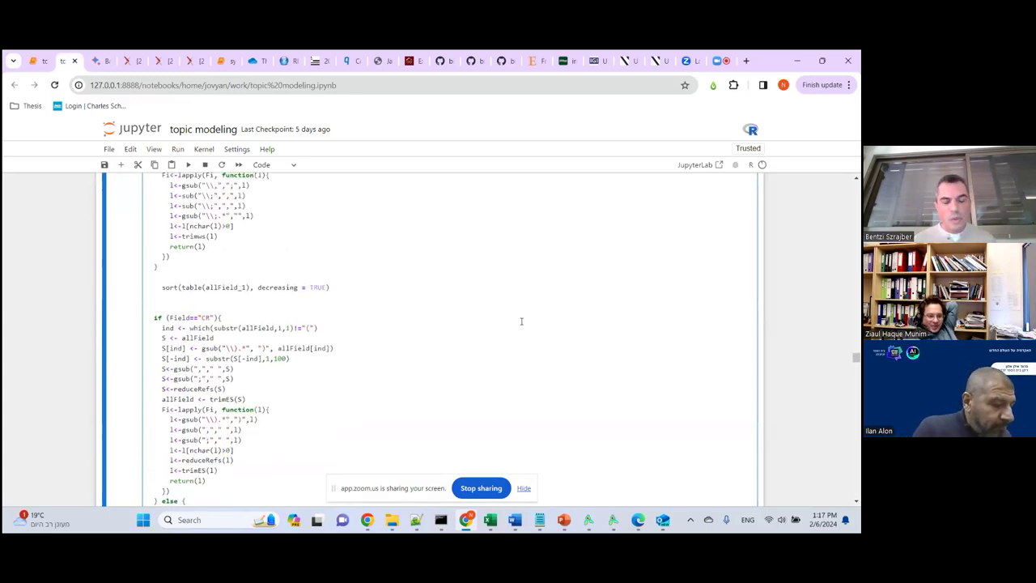
{"action": "scroll", "coordinate": [522, 322], "scroll_direction": "up", "scroll_amount": 10}
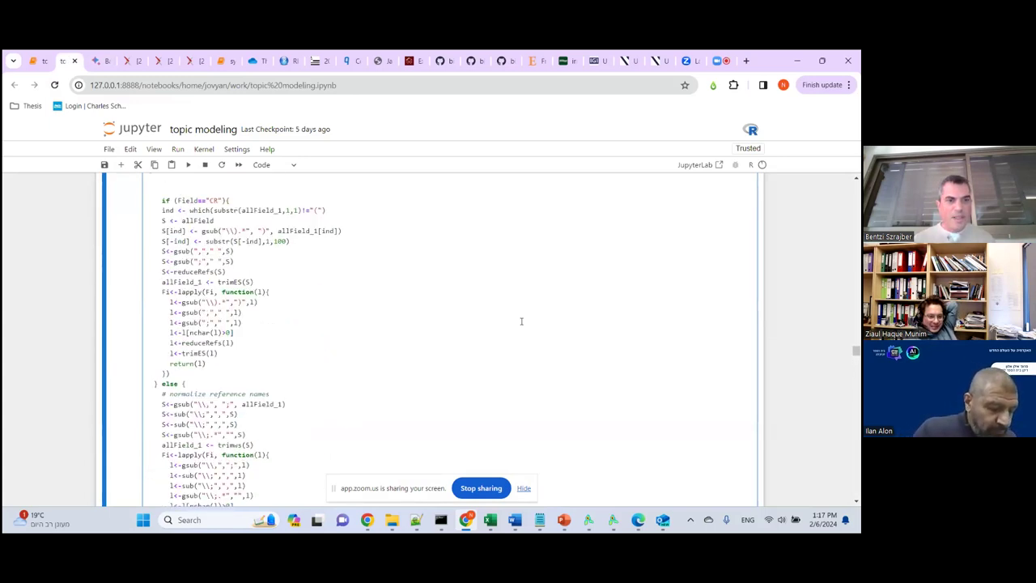
Examine the database switch for WOS, SCOPUS, OPENALEX and LENS in the histNetwork.R source on GitHub
{"action": "left_click", "coordinate": [507, 58]}
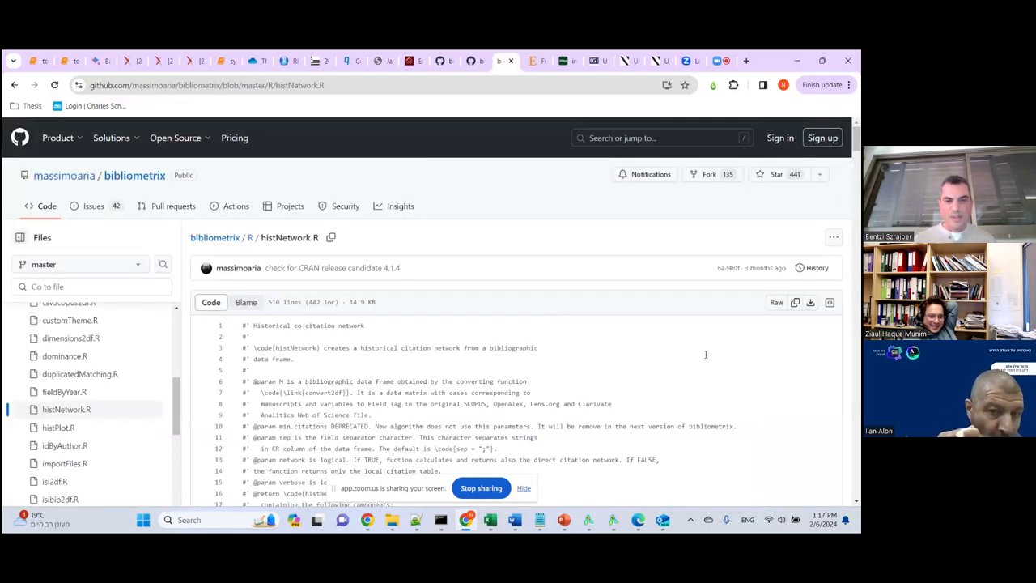
{"action": "scroll", "coordinate": [706, 354], "scroll_direction": "down", "scroll_amount": 7}
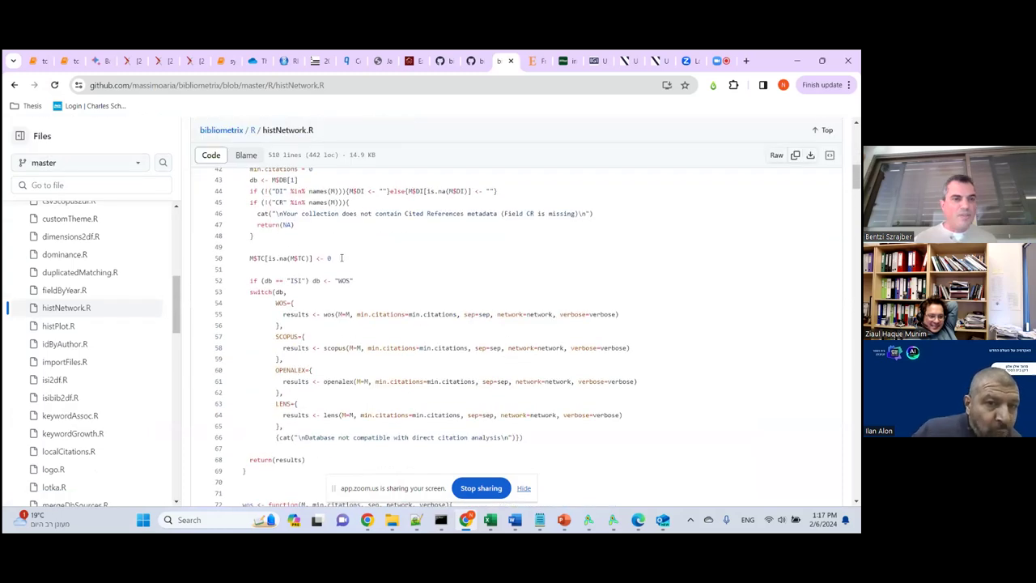
Return to the synonyms notebook and find the start of the Authors table in the localCitations output for MS
{"action": "left_click", "coordinate": [67, 62]}
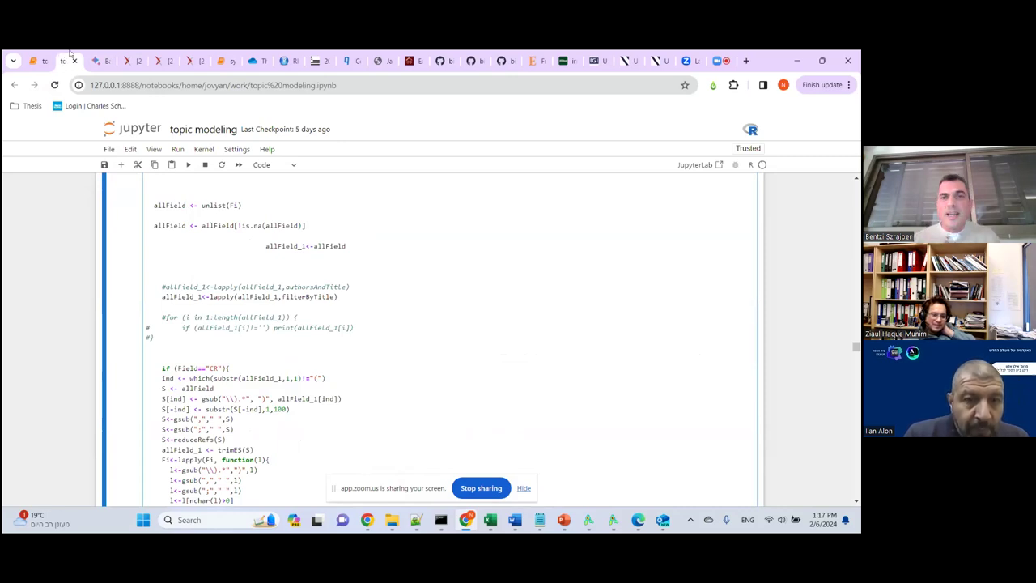
{"action": "left_click", "coordinate": [229, 59]}
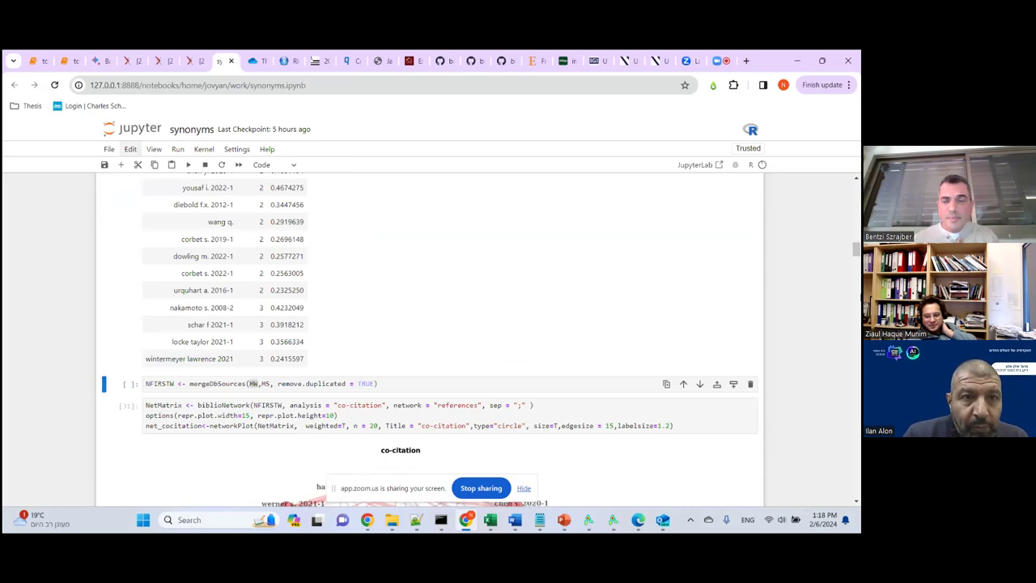
{"action": "left_click_drag", "start_coordinate": [857, 253], "coordinate": [857, 354]}
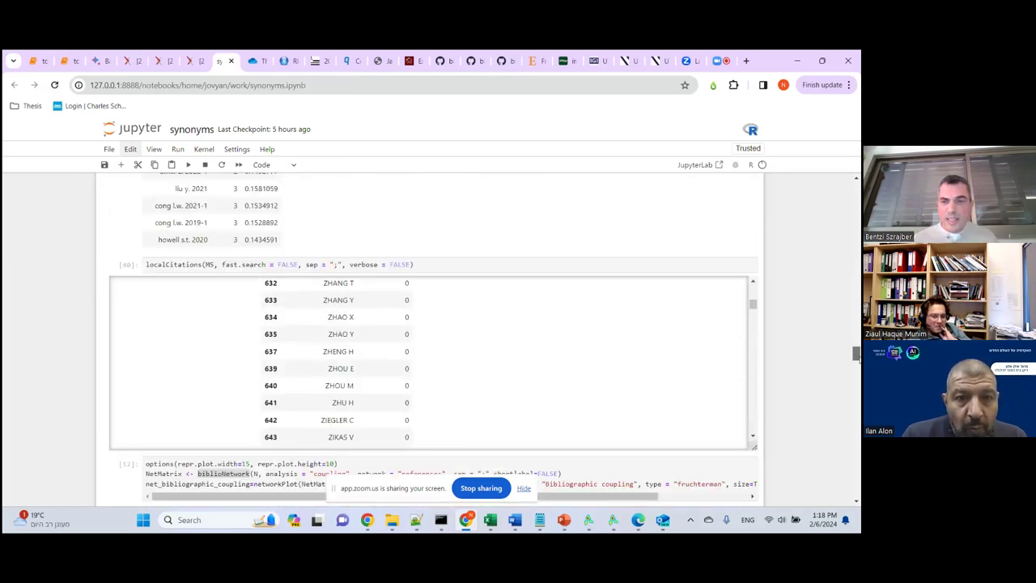
{"action": "scroll", "coordinate": [365, 348], "scroll_direction": "up", "scroll_amount": 1}
{"action": "left_click", "coordinate": [209, 264]}
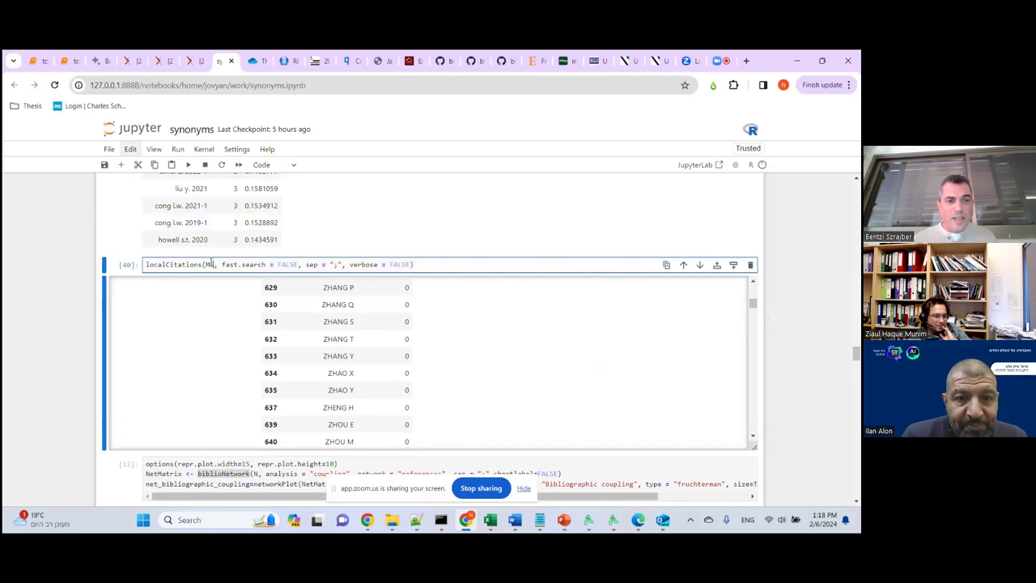
{"action": "scroll", "coordinate": [606, 358], "scroll_direction": "up", "scroll_amount": 10}
{"action": "scroll", "coordinate": [606, 358], "scroll_direction": "up", "scroll_amount": 2}
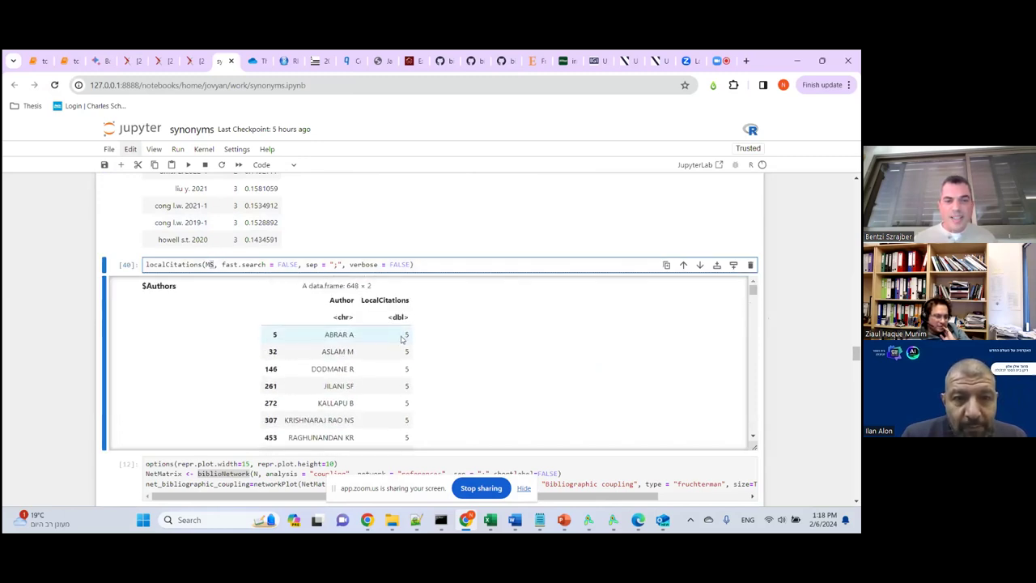
Highlight the authors' LocalCitations values and skim the list down to its end
{"action": "left_click_drag", "start_coordinate": [404, 337], "coordinate": [413, 447]}
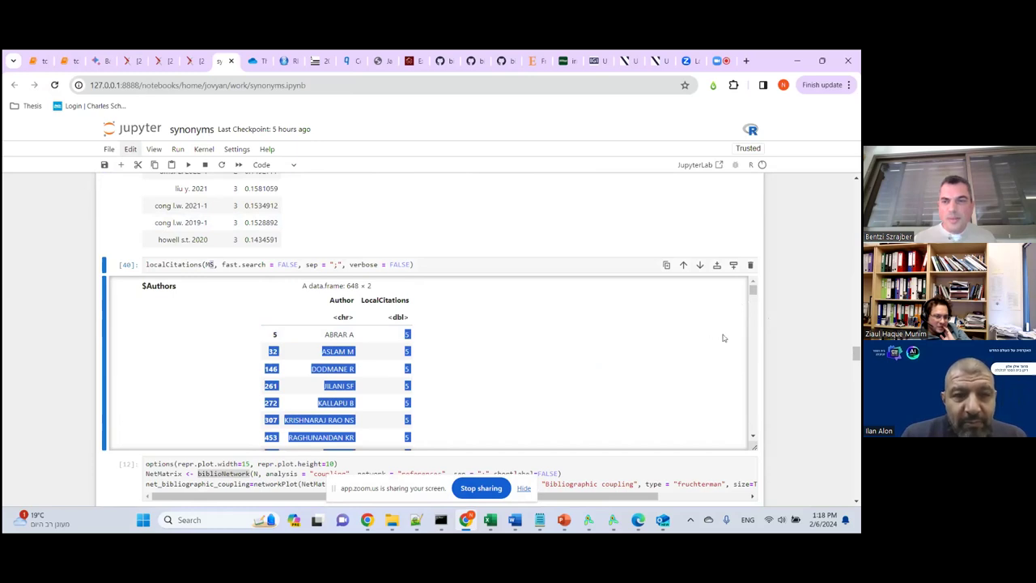
{"action": "scroll", "coordinate": [754, 346], "scroll_direction": "down", "scroll_amount": 5}
{"action": "scroll", "coordinate": [753, 345], "scroll_direction": "down", "scroll_amount": 10}
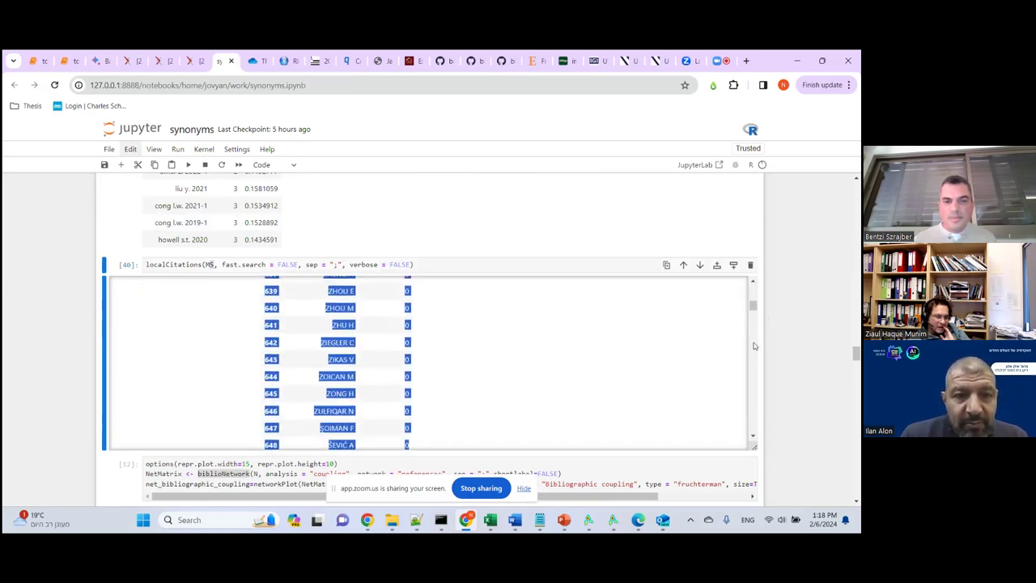
In the Papers table, highlight the GCS and LCS values of the 2021 Fed Reserve Bank St Louis Rev paper
{"action": "scroll", "coordinate": [660, 346], "scroll_direction": "up", "scroll_amount": 6}
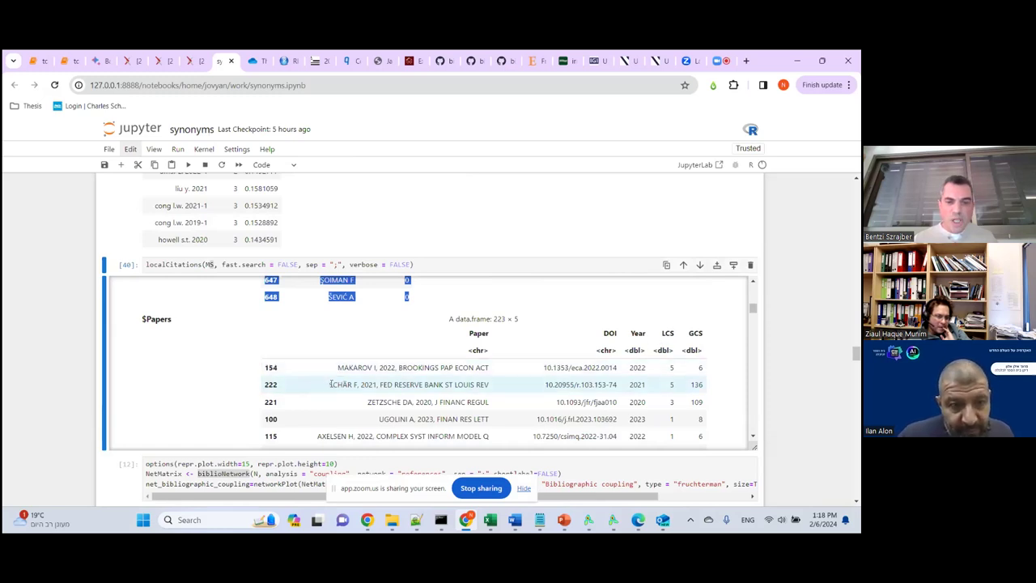
{"action": "double_click", "coordinate": [695, 385]}
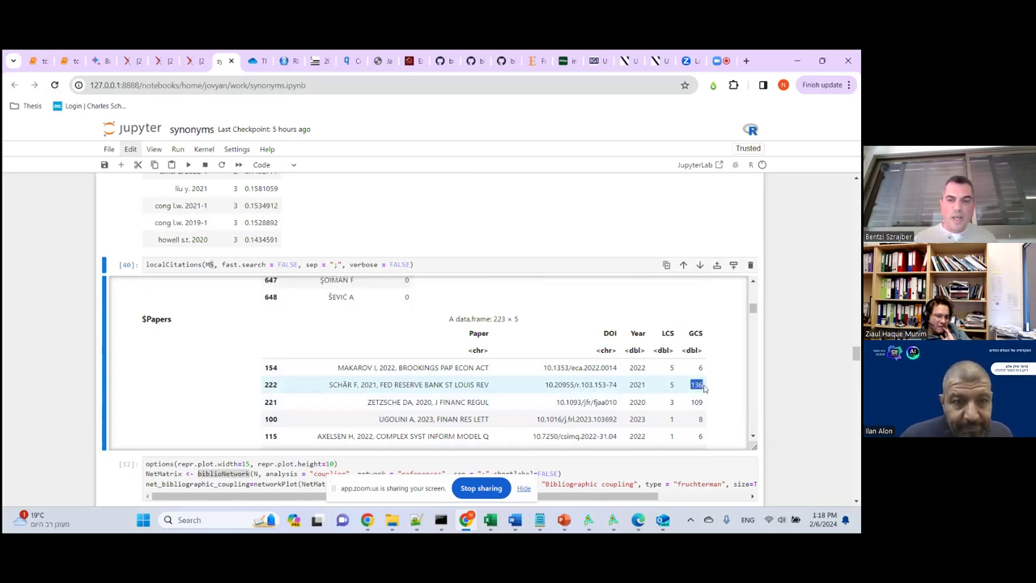
{"action": "double_click", "coordinate": [671, 385]}
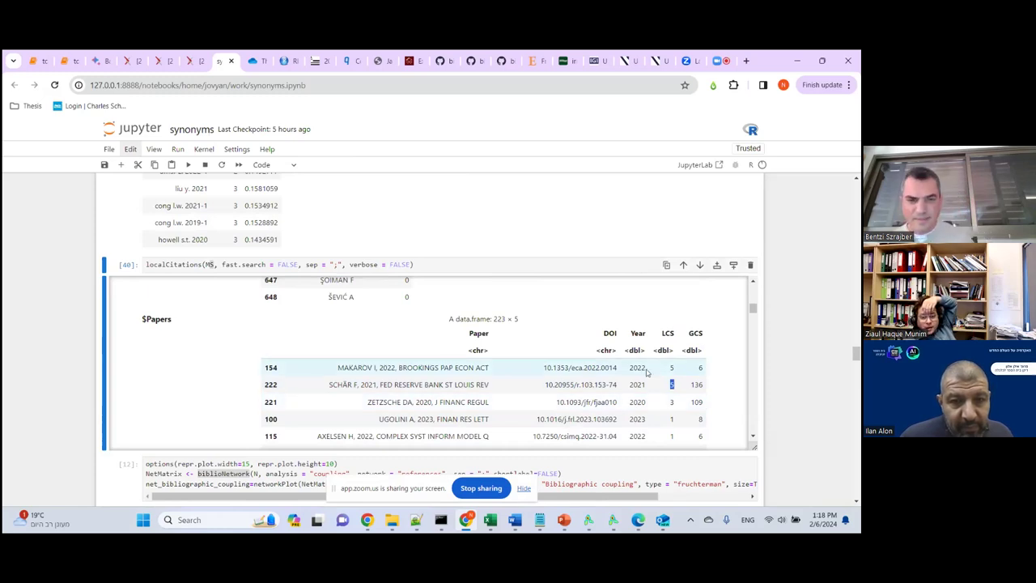
Rerun localCitations with MW as its data argument and highlight the LCS value of the 2021 Fed Reserve Bank St Louis Rev paper
{"action": "left_click", "coordinate": [207, 264]}
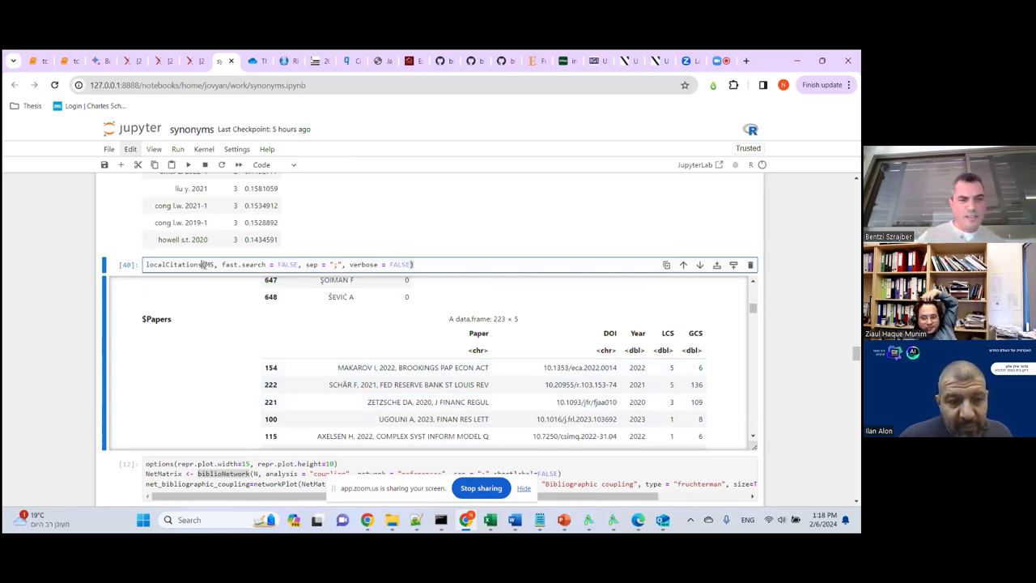
{"action": "key", "text": "ctrl+Return"}
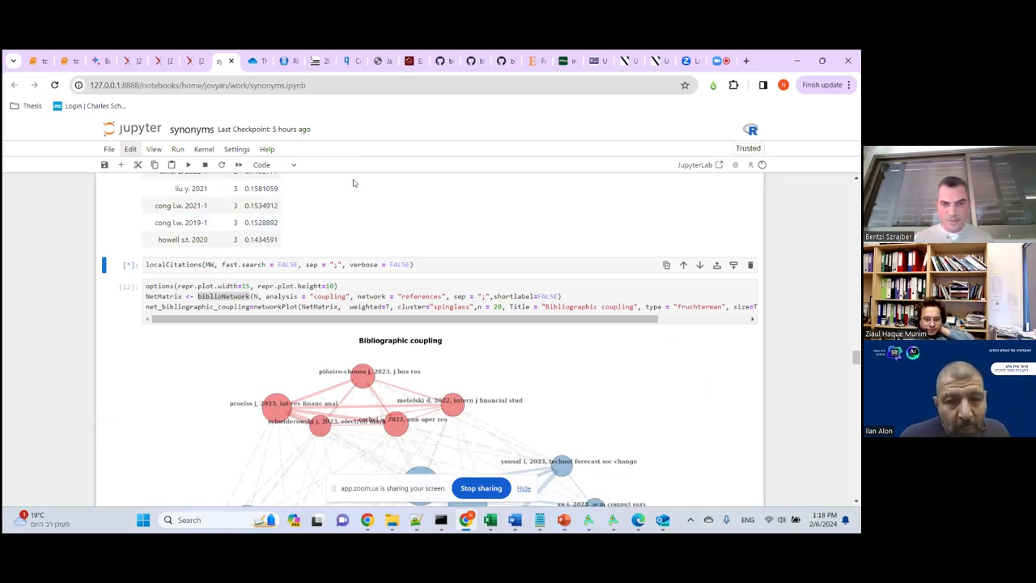
{"action": "scroll", "coordinate": [759, 358], "scroll_direction": "down", "scroll_amount": 10}
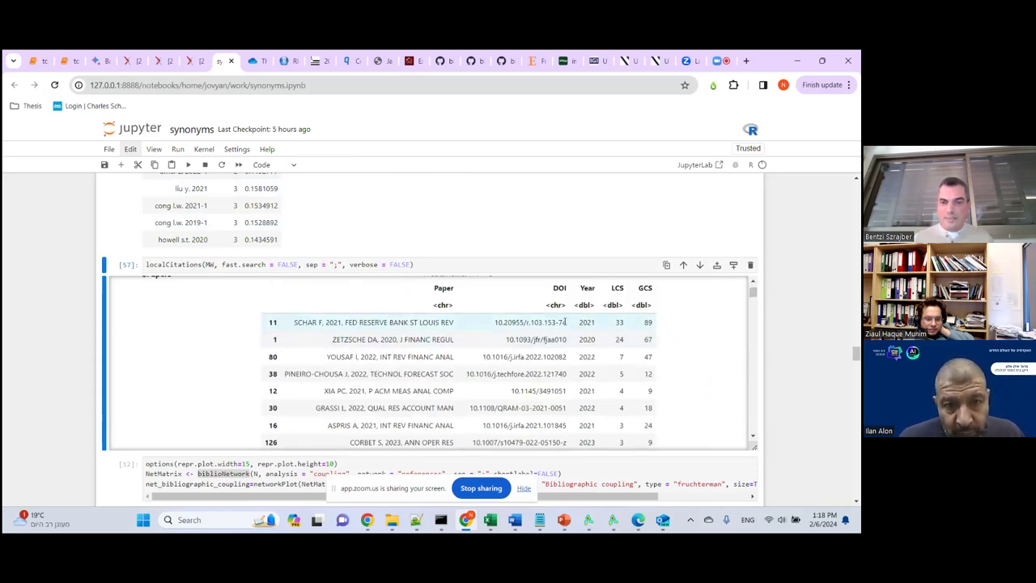
{"action": "double_click", "coordinate": [619, 322]}
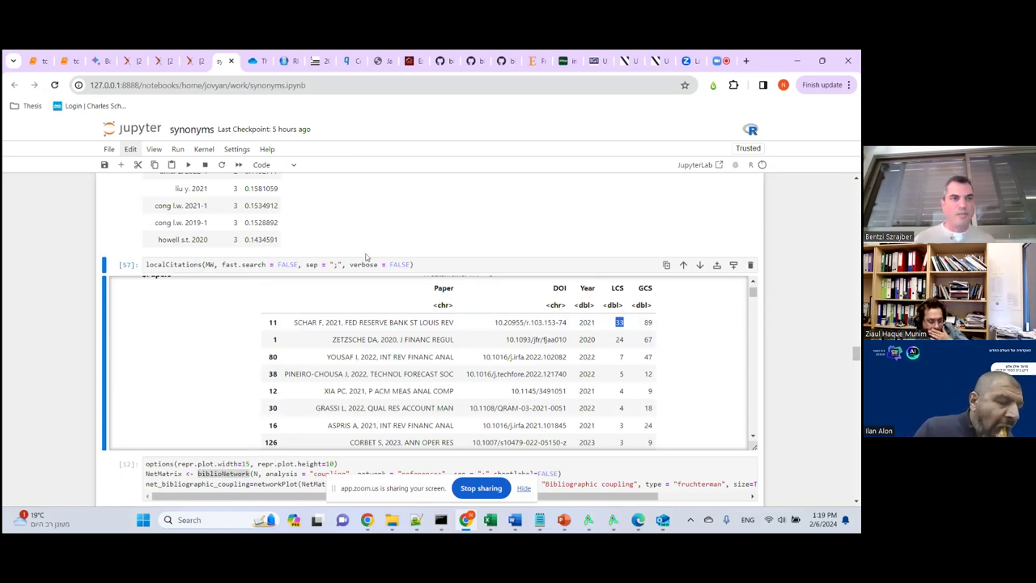
Switch to the topic modeling notebook and examine the unifyReference function with its commented-out matching rules
{"action": "left_click", "coordinate": [64, 60]}
{"action": "scroll", "coordinate": [383, 301], "scroll_direction": "up", "scroll_amount": 10}
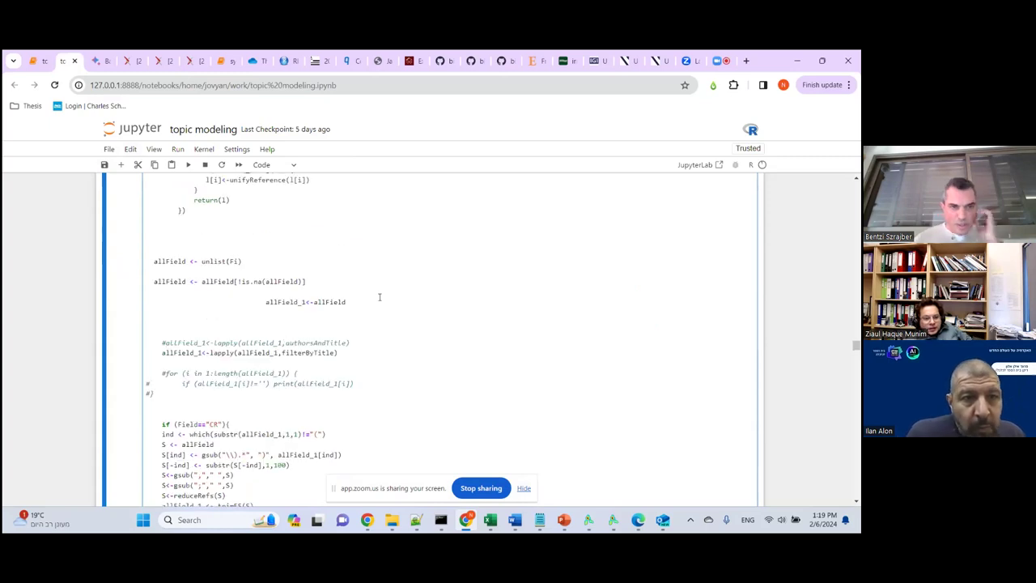
{"action": "scroll", "coordinate": [375, 293], "scroll_direction": "up", "scroll_amount": 15}
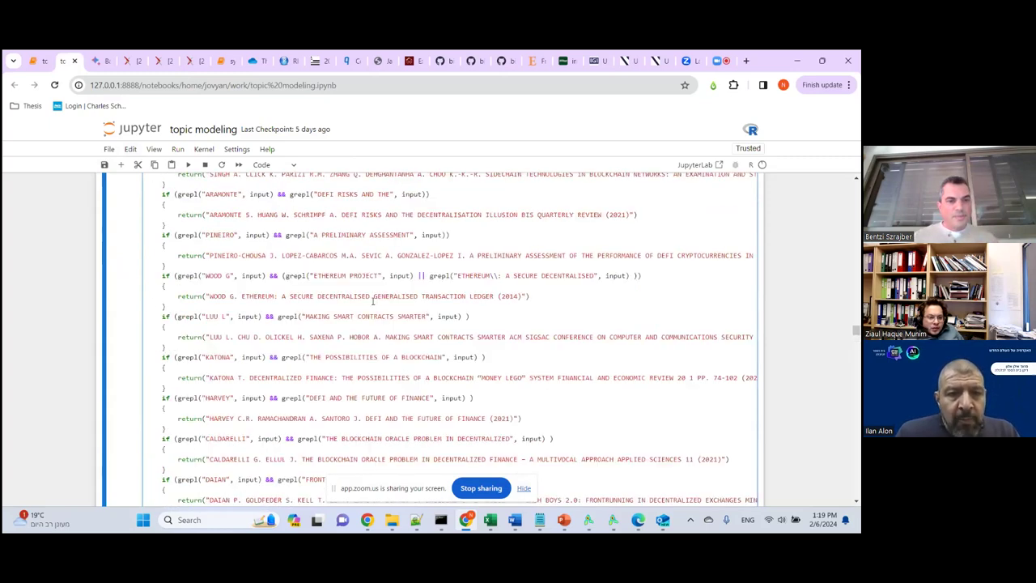
{"action": "scroll", "coordinate": [363, 293], "scroll_direction": "up", "scroll_amount": 15}
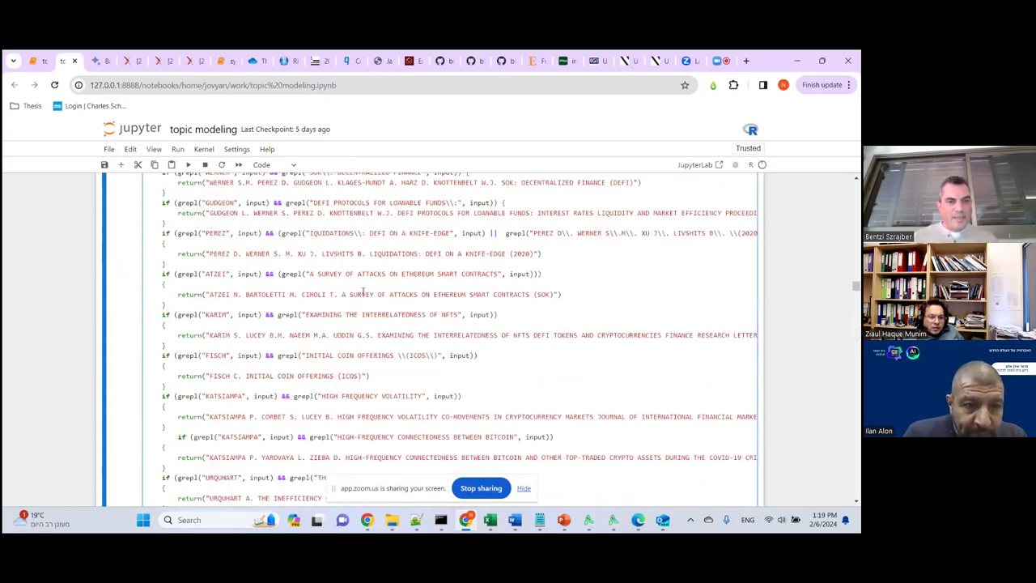
{"action": "scroll", "coordinate": [360, 294], "scroll_direction": "up", "scroll_amount": 15}
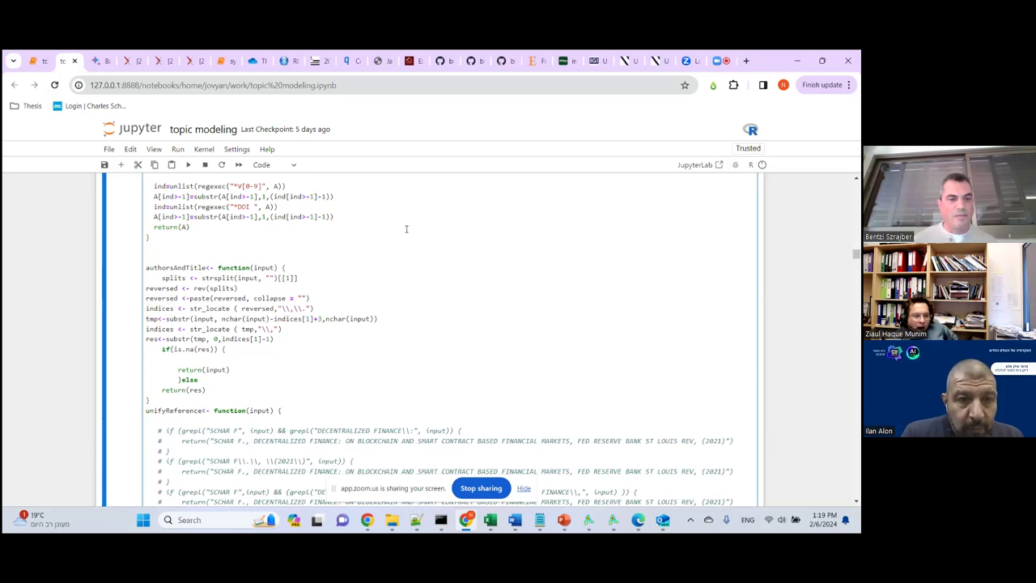
{"action": "scroll", "coordinate": [306, 324], "scroll_direction": "down", "scroll_amount": 4}
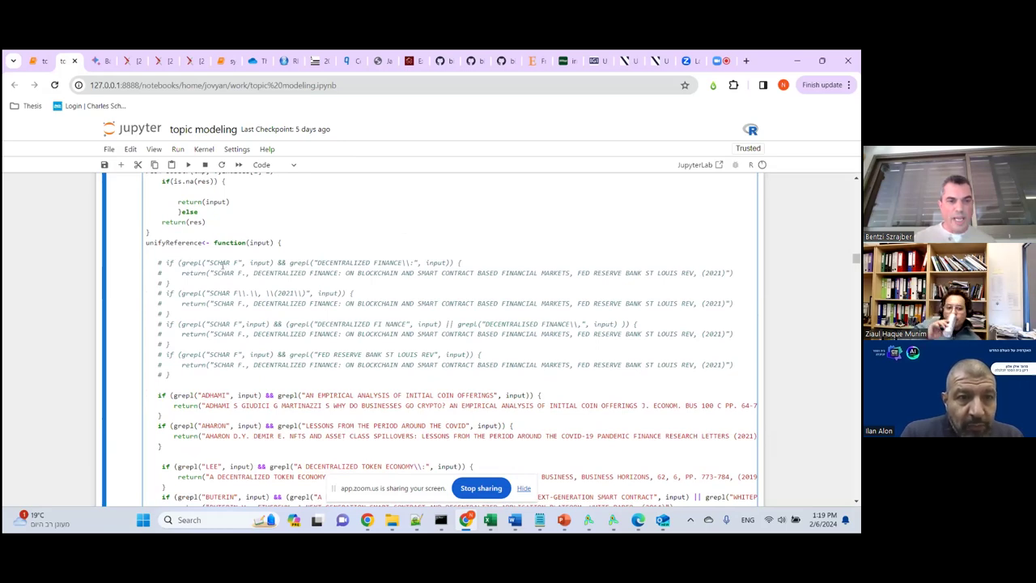
Look through the rest of the reference-processing code down to the cell's output area
{"action": "scroll", "coordinate": [859, 398], "scroll_direction": "down", "scroll_amount": 20}
{"action": "scroll", "coordinate": [859, 398], "scroll_direction": "down", "scroll_amount": 4}
{"action": "left_click", "coordinate": [262, 292]}
{"action": "scroll", "coordinate": [324, 275], "scroll_direction": "down", "scroll_amount": 2}
{"action": "key", "text": "Escape"}
{"action": "scroll", "coordinate": [459, 289], "scroll_direction": "down", "scroll_amount": 5}
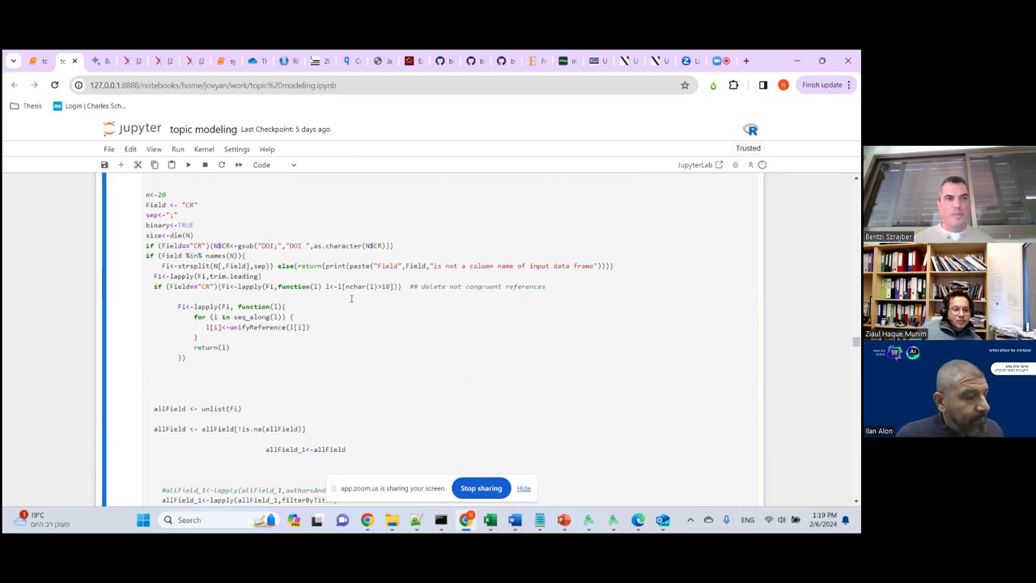
{"action": "scroll", "coordinate": [199, 195], "scroll_direction": "down", "scroll_amount": 15}
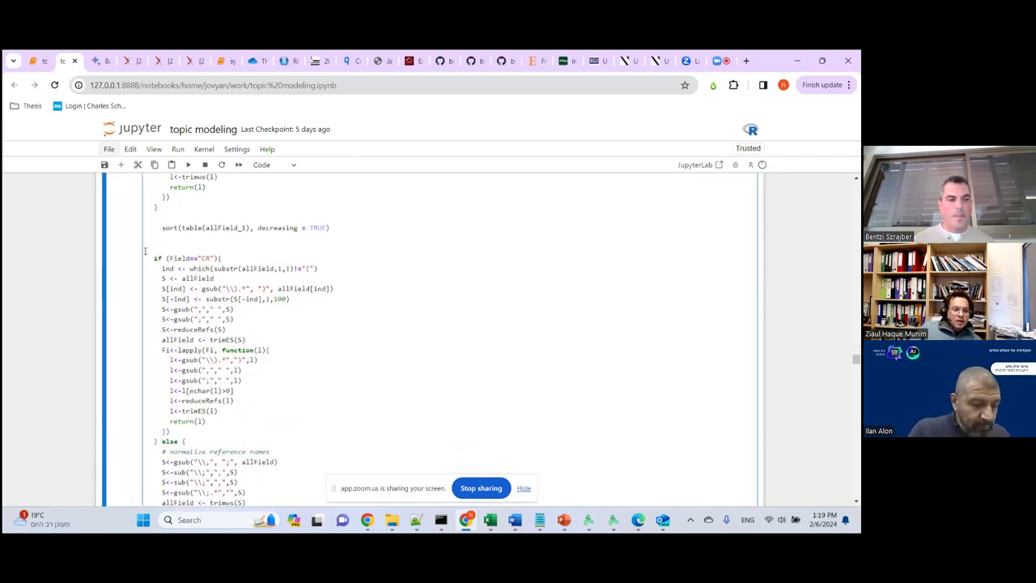
{"action": "scroll", "coordinate": [106, 255], "scroll_direction": "down", "scroll_amount": 5}
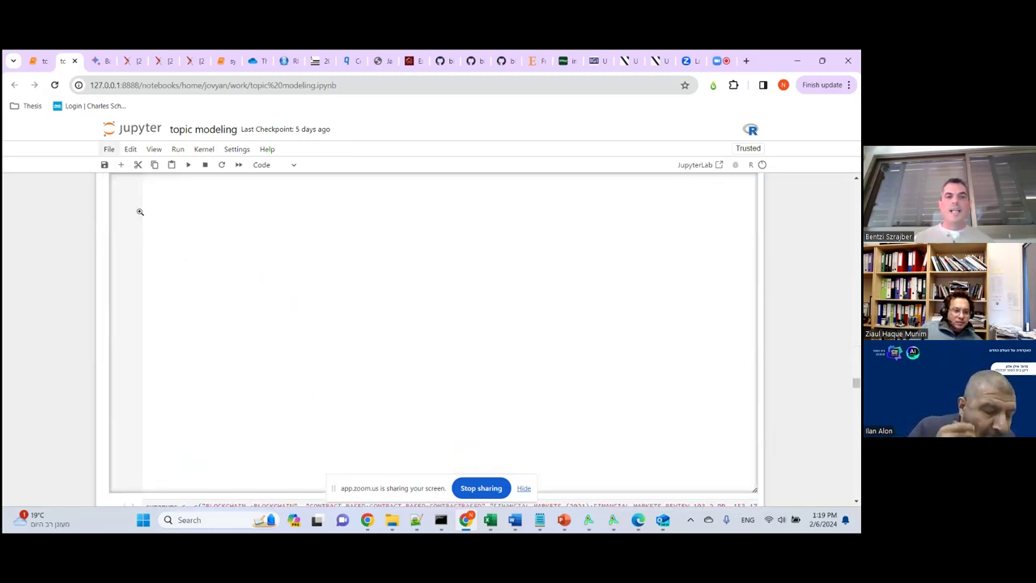
{"action": "scroll", "coordinate": [139, 211], "scroll_direction": "up", "scroll_amount": 3}
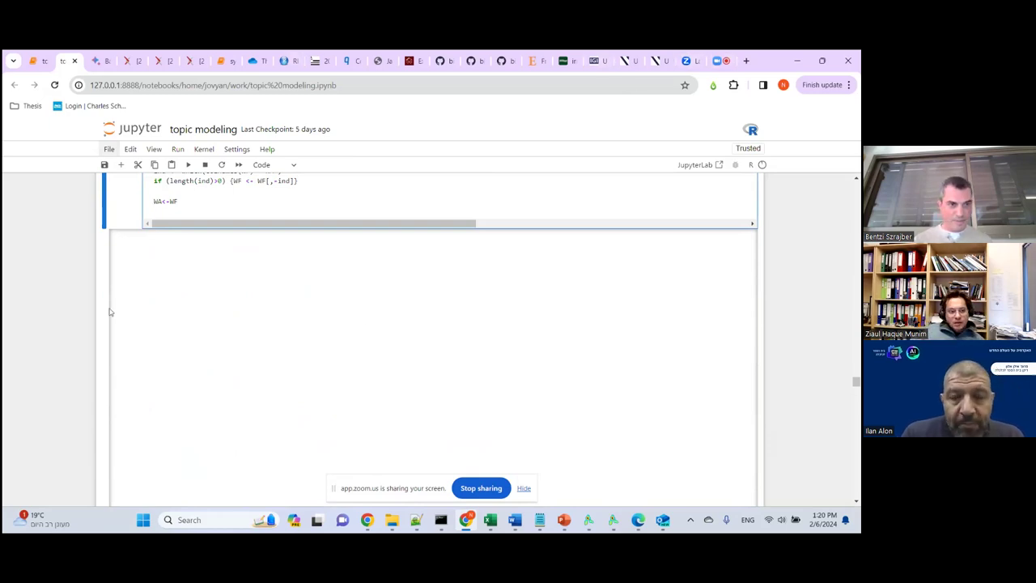
{"action": "scroll", "coordinate": [84, 316], "scroll_direction": "up", "scroll_amount": 3}
{"action": "scroll", "coordinate": [80, 317], "scroll_direction": "down", "scroll_amount": 3}
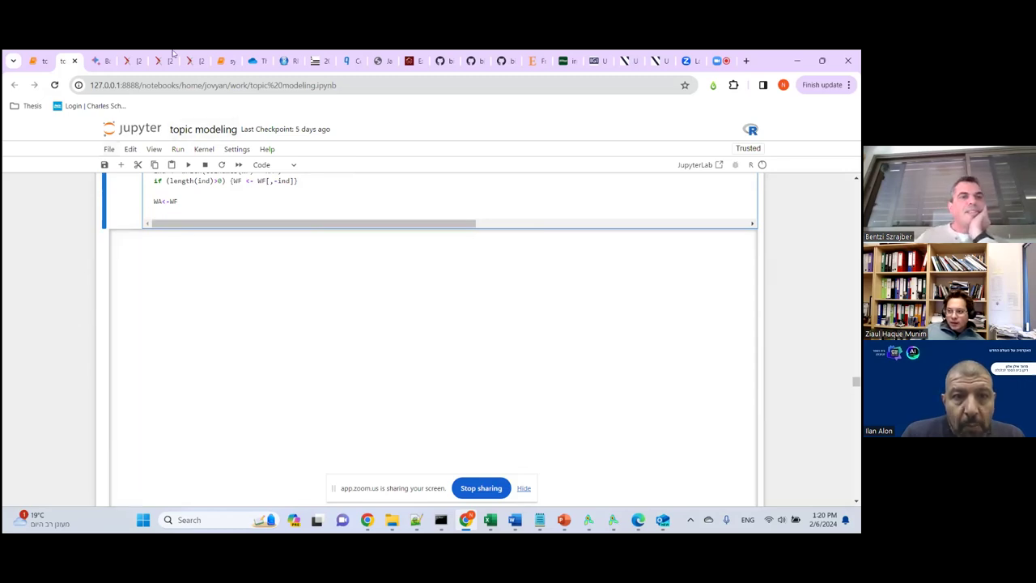
Close the three arXiv paper tabs and return to the topic modeling notebook
{"action": "left_click", "coordinate": [134, 61]}
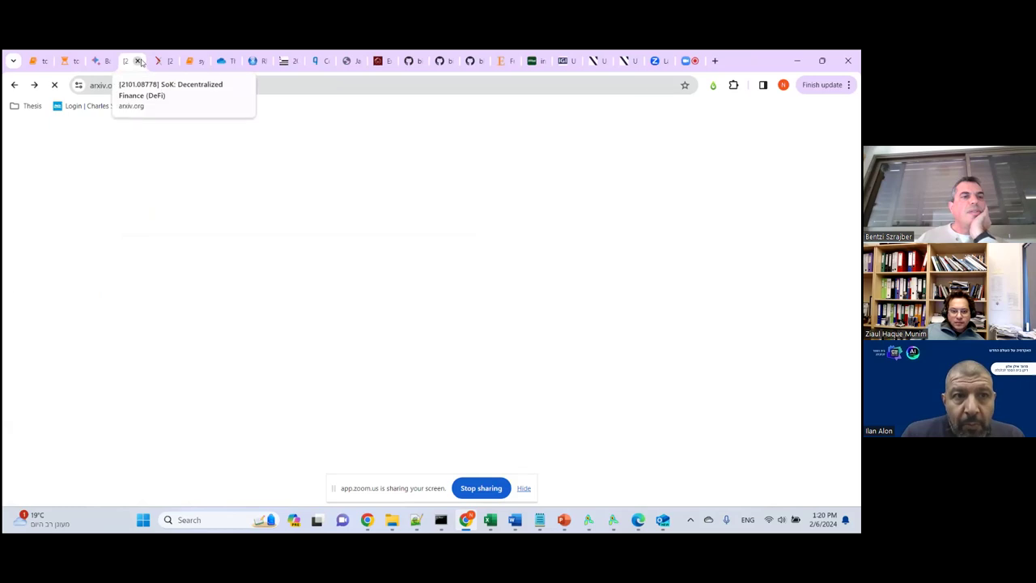
{"action": "left_click", "coordinate": [138, 61]}
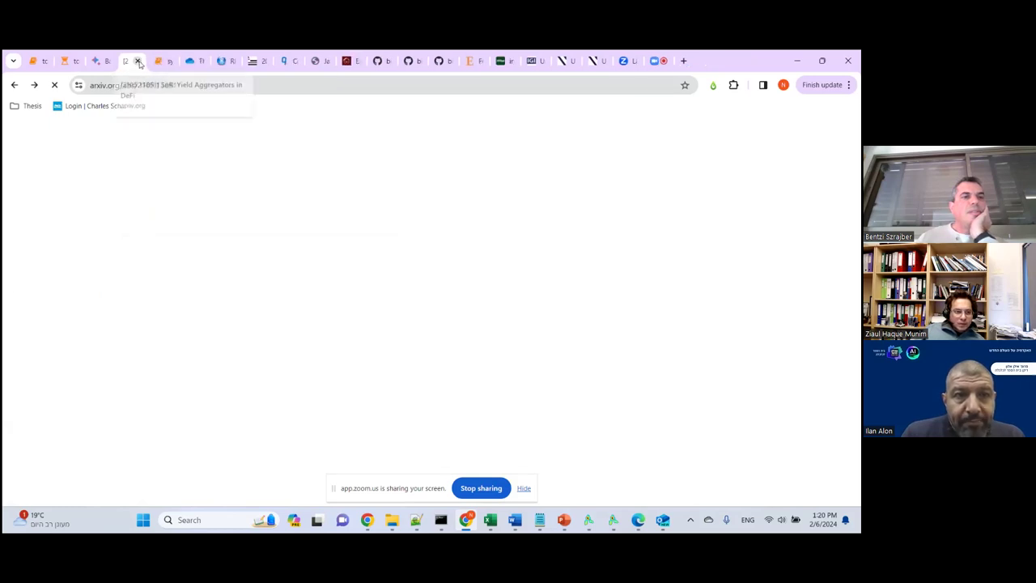
{"action": "left_click", "coordinate": [138, 61]}
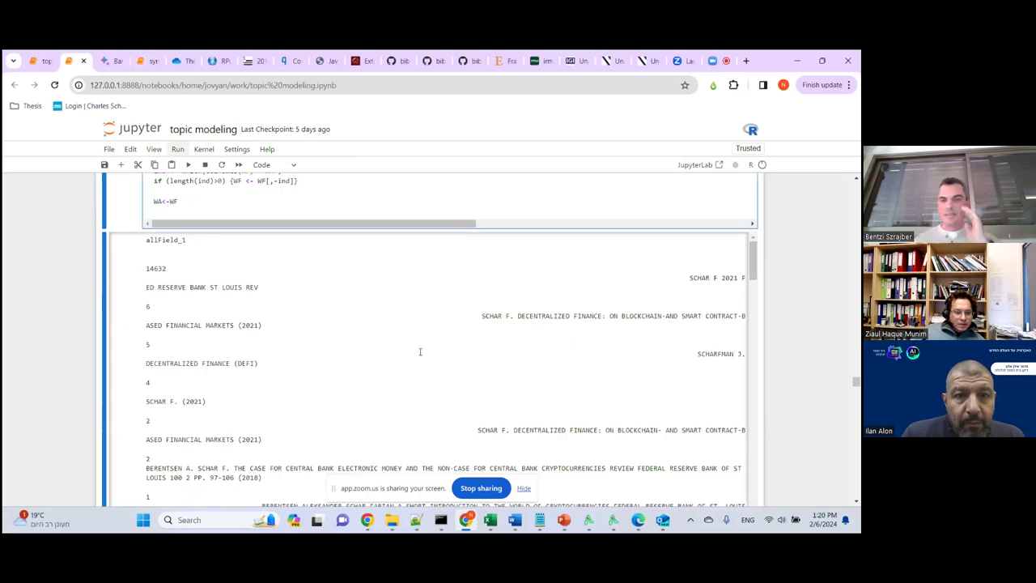
Review the allField_1 output for the different spellings of the same decentralized finance reference
{"action": "scroll", "coordinate": [413, 354], "scroll_direction": "down", "scroll_amount": 3}
{"action": "scroll", "coordinate": [413, 353], "scroll_direction": "down", "scroll_amount": 15}
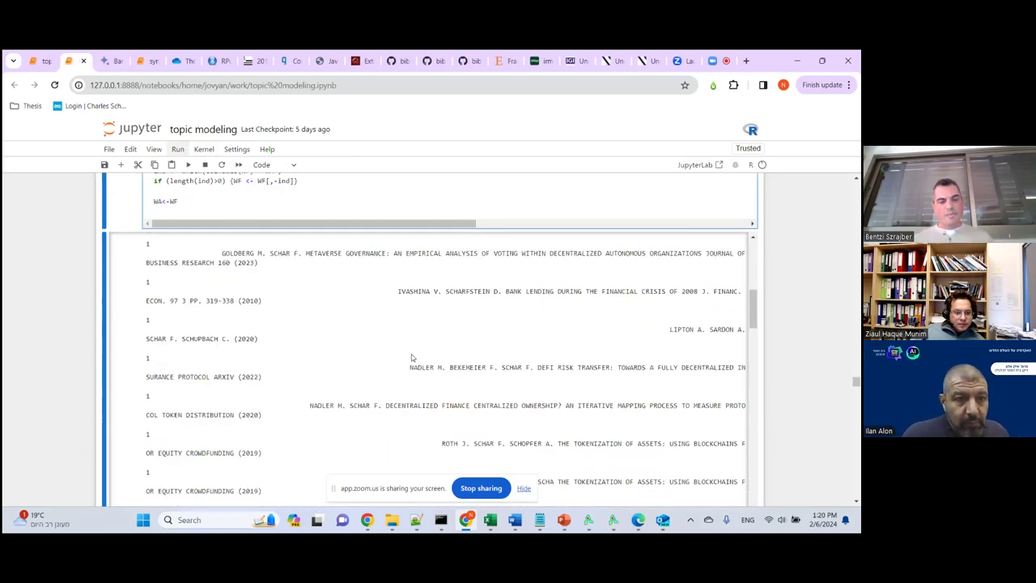
{"action": "scroll", "coordinate": [410, 357], "scroll_direction": "down", "scroll_amount": 10}
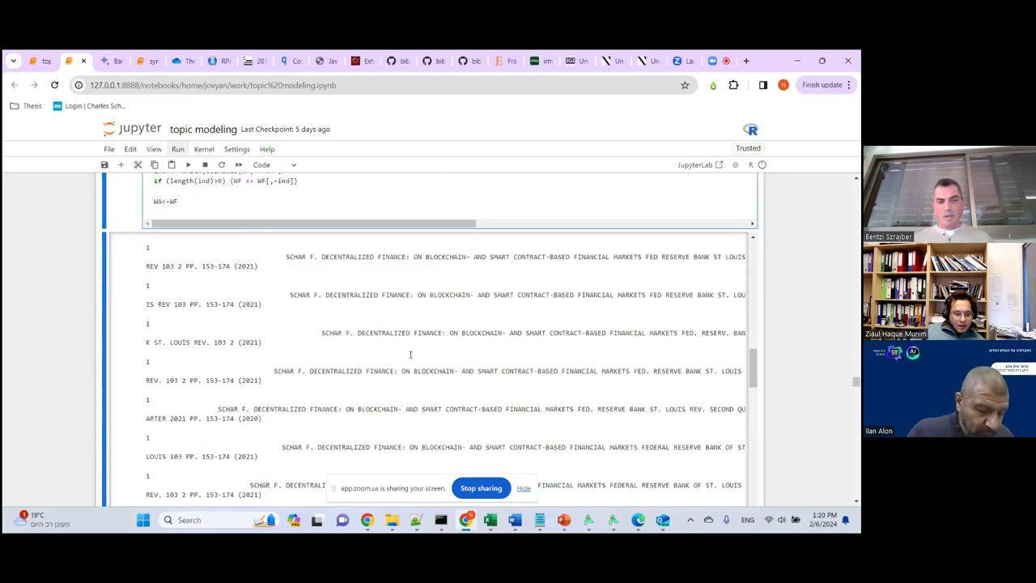
Switch to Notepad++ and find the "new 9" document listing the reference spellings, starting from its first line
{"action": "scroll", "coordinate": [409, 354], "scroll_direction": "down", "scroll_amount": 6}
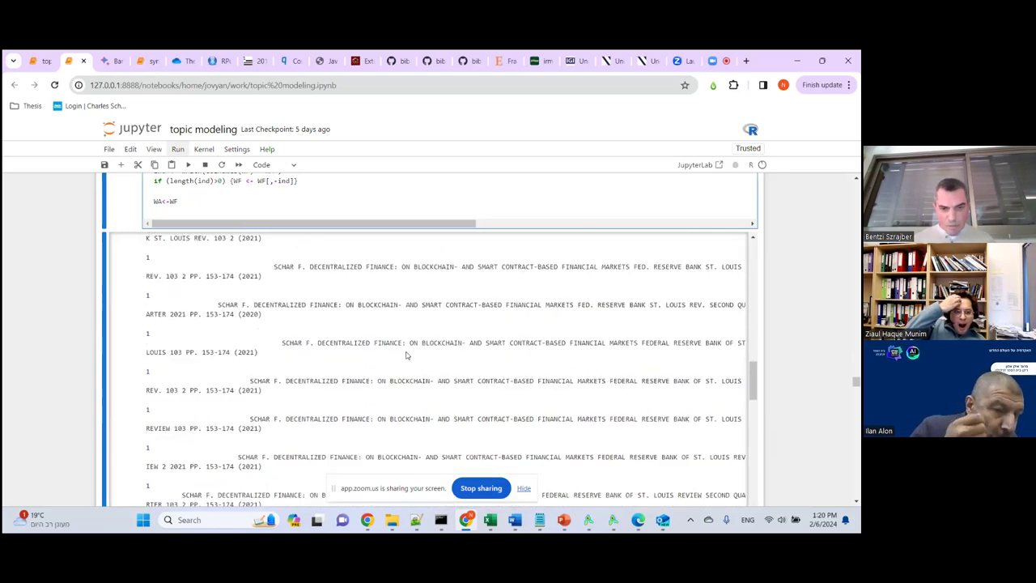
{"action": "scroll", "coordinate": [408, 354], "scroll_direction": "down", "scroll_amount": 10}
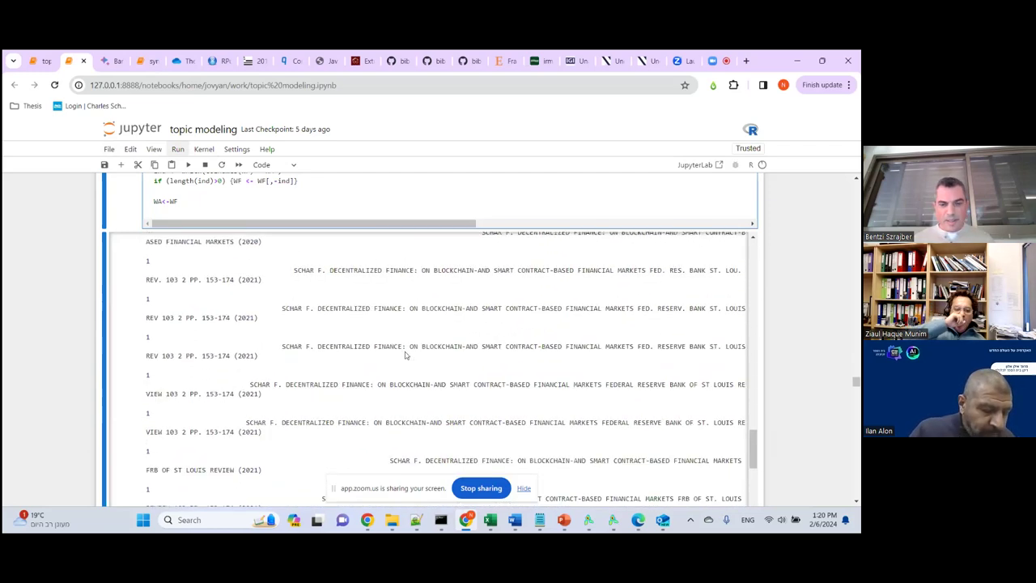
{"action": "left_click", "coordinate": [415, 522]}
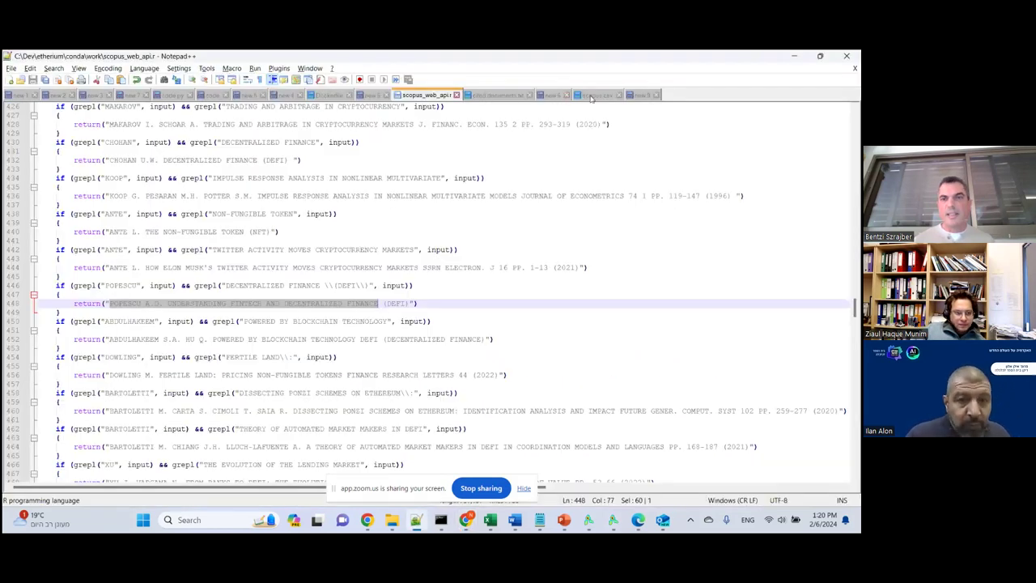
{"action": "left_click", "coordinate": [594, 94]}
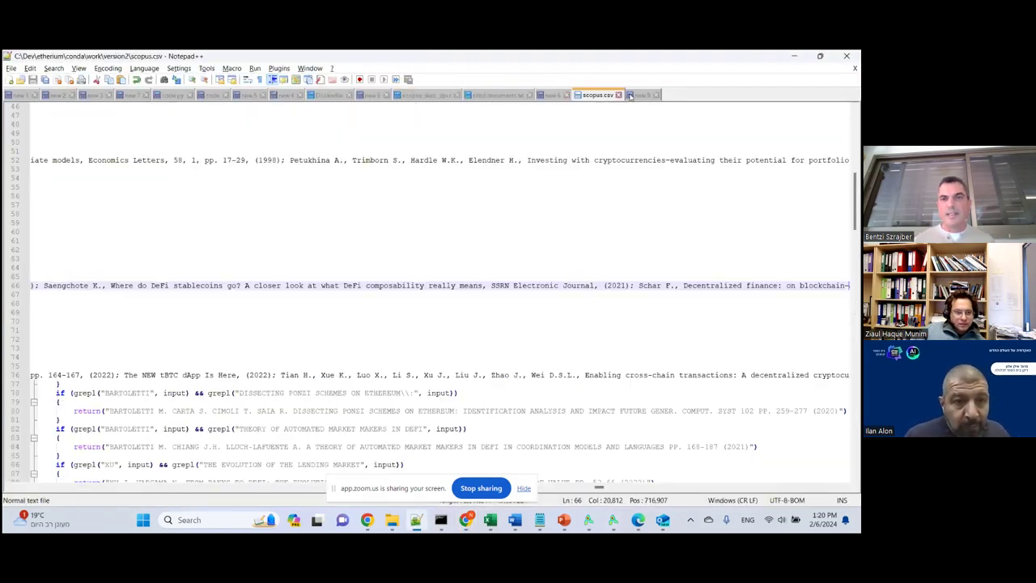
{"action": "left_click", "coordinate": [543, 97]}
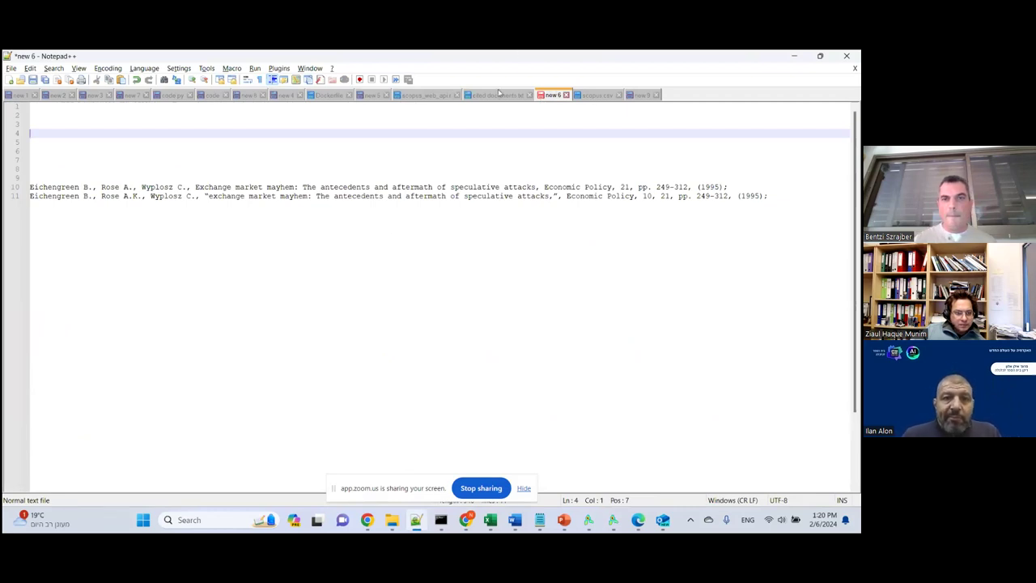
{"action": "left_click", "coordinate": [366, 94]}
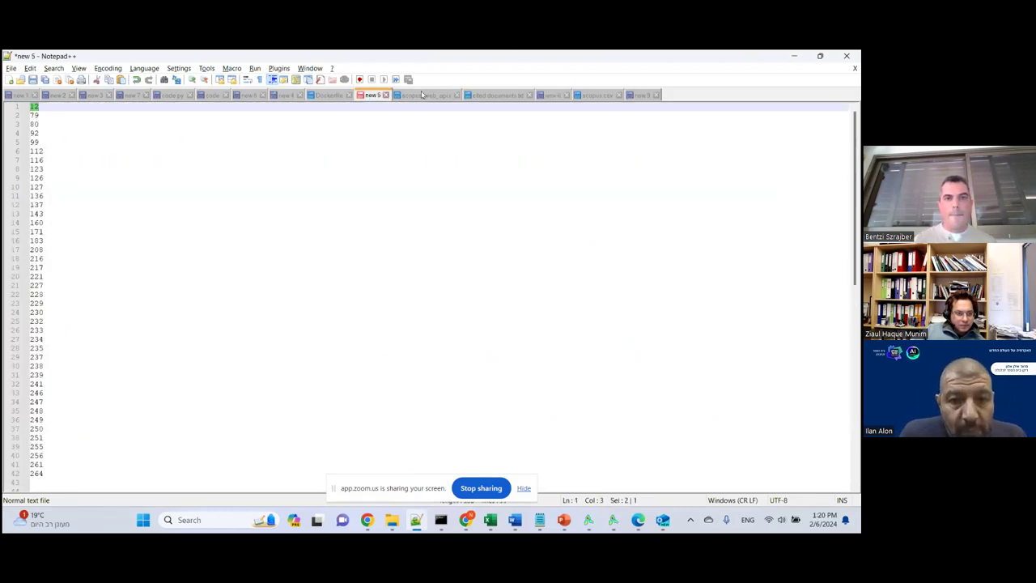
{"action": "left_click", "coordinate": [555, 95]}
{"action": "left_click", "coordinate": [595, 96]}
{"action": "left_click", "coordinate": [648, 95]}
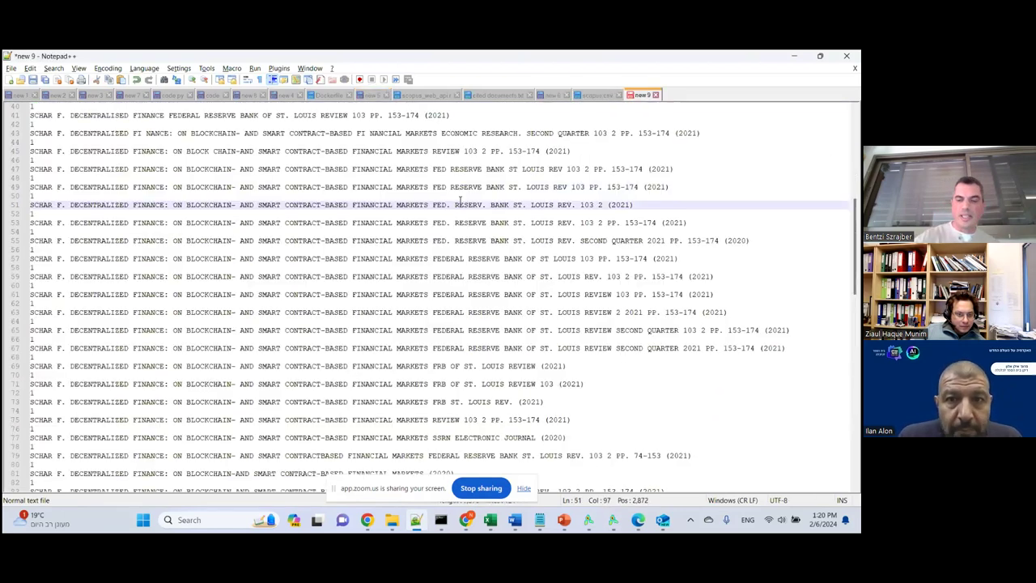
{"action": "key", "text": "ctrl+Home"}
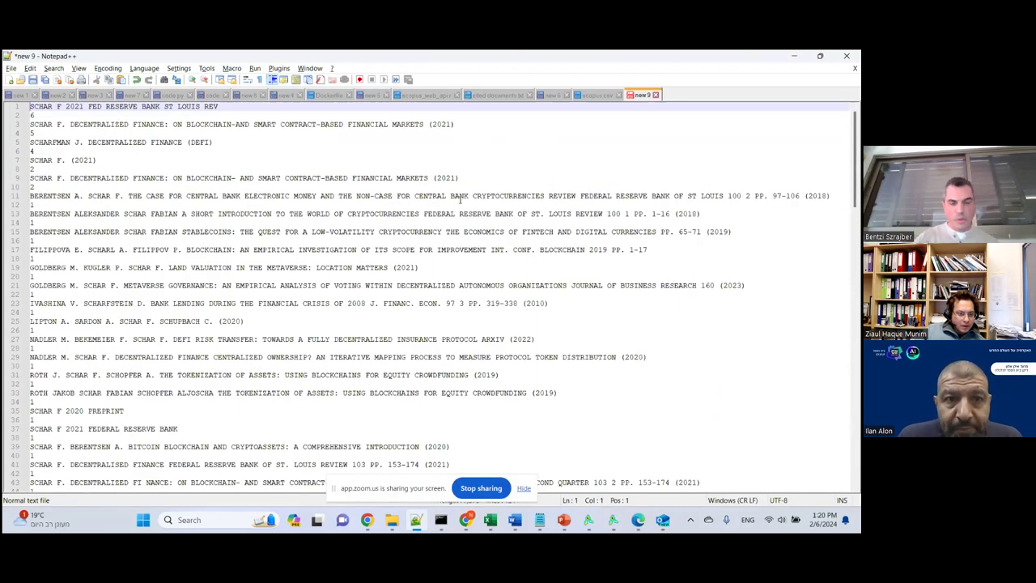
Check the topic modeling notebook's output once more, and return to the Notepad++ list to read its decentralized finance entries
{"action": "key", "text": "alt+Tab"}
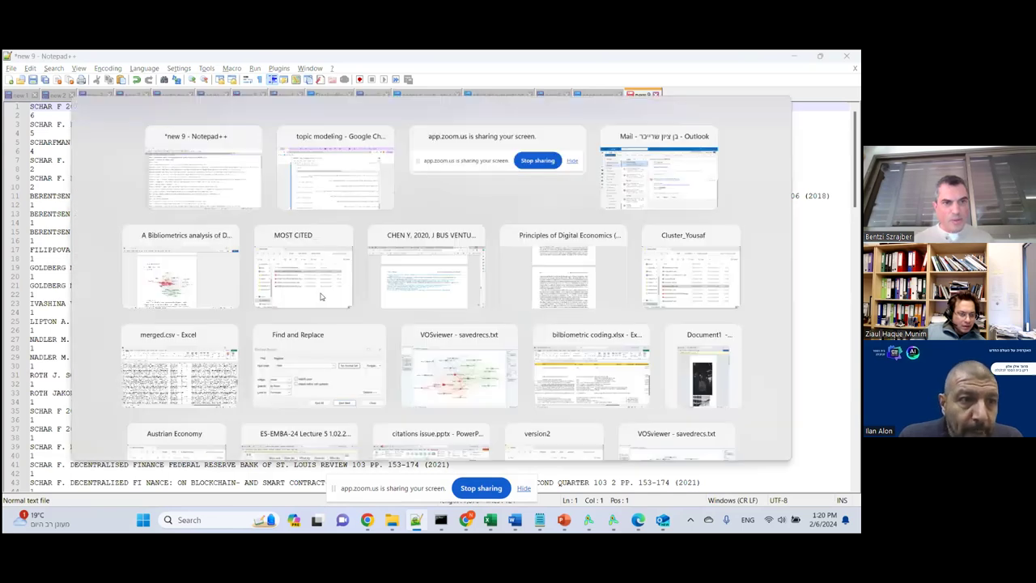
{"action": "scroll", "coordinate": [247, 315], "scroll_direction": "down", "scroll_amount": 2}
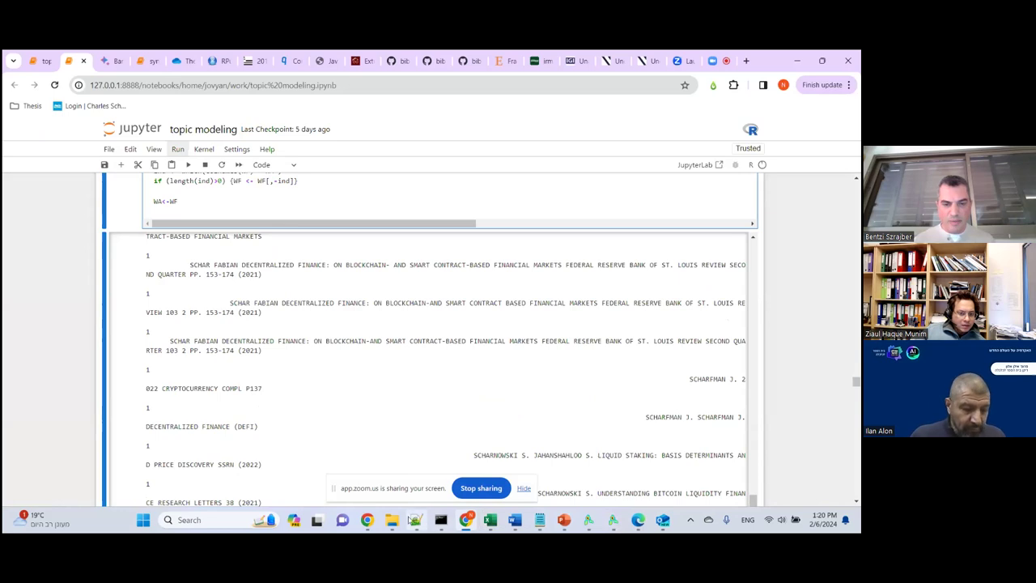
{"action": "left_click", "coordinate": [414, 520]}
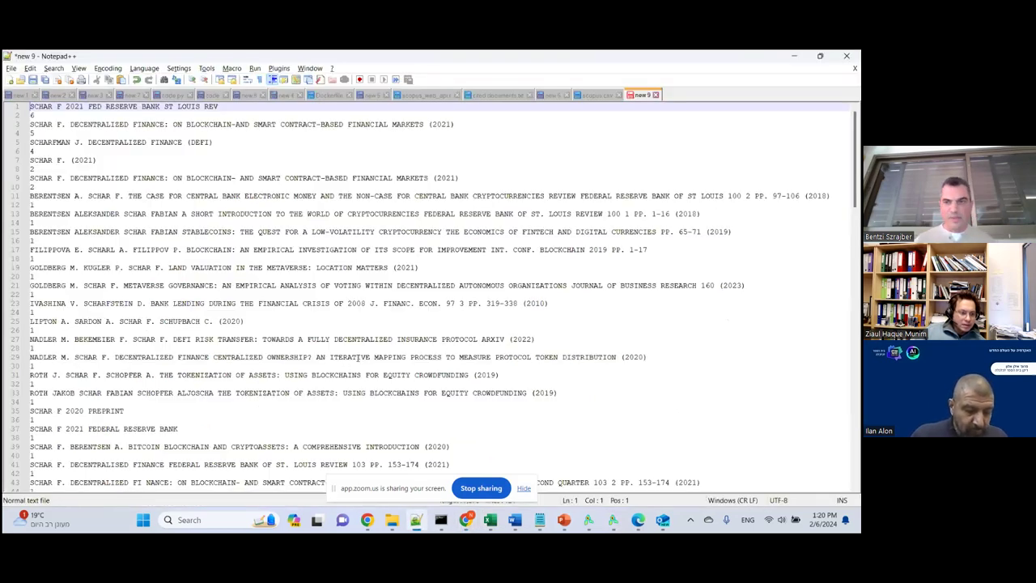
{"action": "scroll", "coordinate": [357, 357], "scroll_direction": "down", "scroll_amount": 10}
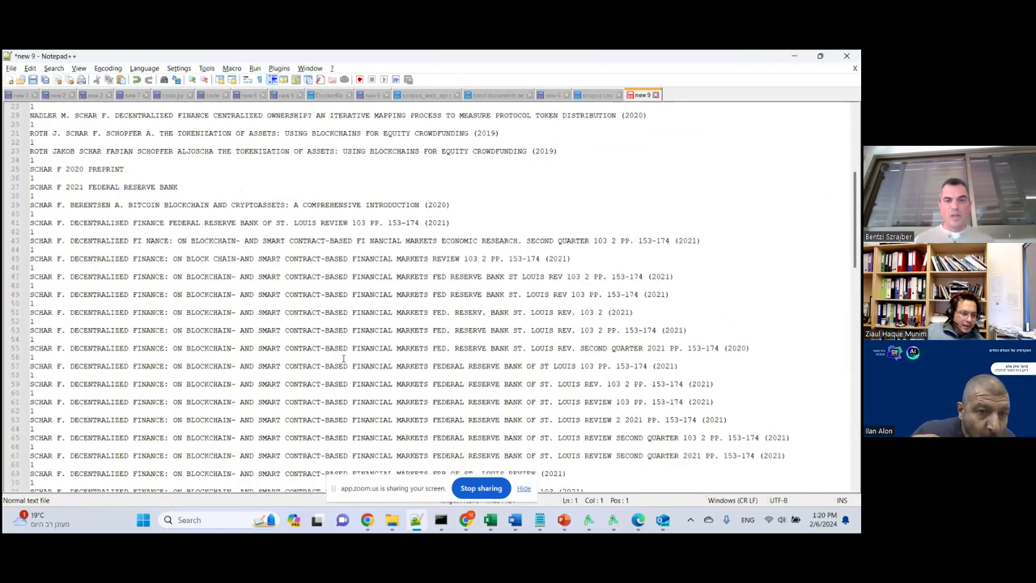
{"action": "scroll", "coordinate": [328, 357], "scroll_direction": "down", "scroll_amount": 1}
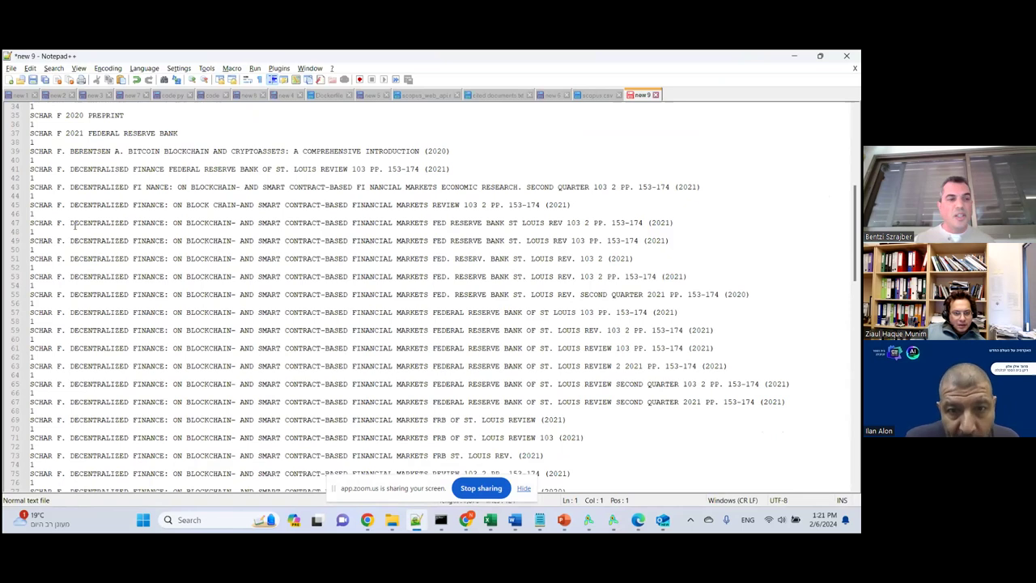
Highlight the decentralized finance variants from line 43 to line 79, check the count lines beneath them, and read the following variants
{"action": "left_click_drag", "start_coordinate": [30, 187], "coordinate": [643, 439]}
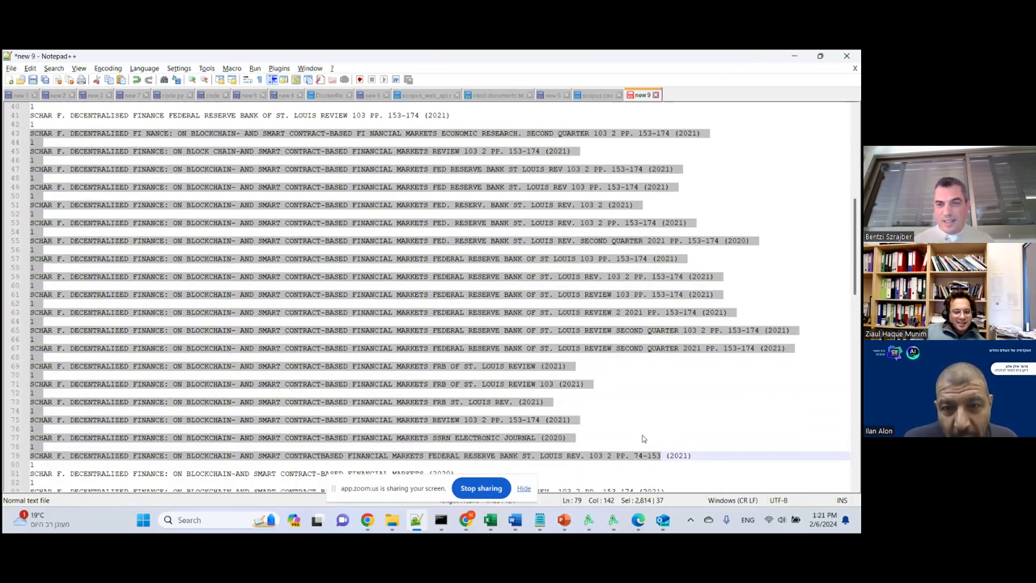
{"action": "scroll", "coordinate": [639, 437], "scroll_direction": "down", "scroll_amount": 1}
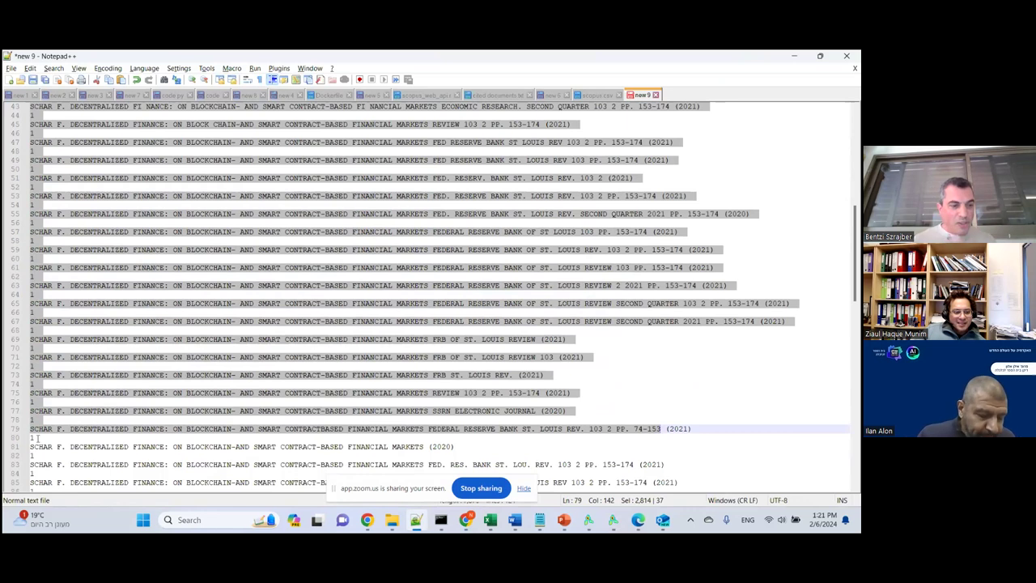
{"action": "left_click", "coordinate": [37, 438]}
{"action": "left_click", "coordinate": [36, 420]}
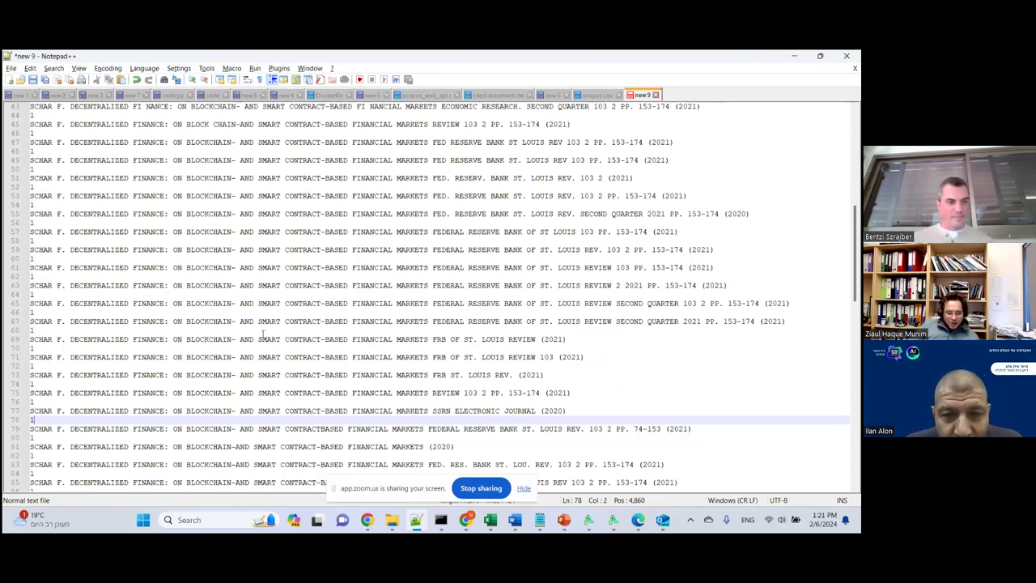
{"action": "scroll", "coordinate": [262, 335], "scroll_direction": "down", "scroll_amount": 6}
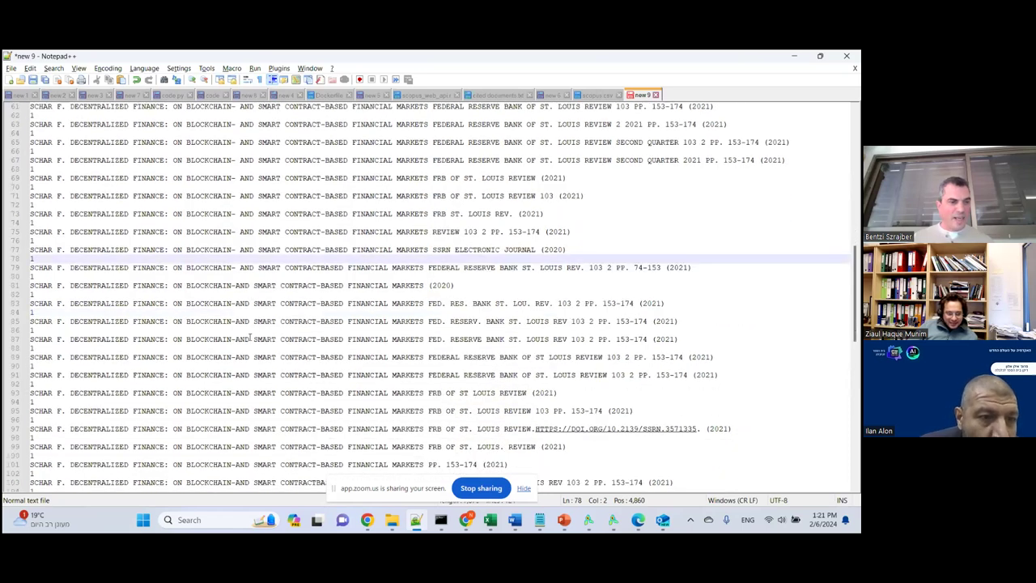
{"action": "scroll", "coordinate": [250, 338], "scroll_direction": "down", "scroll_amount": 2}
{"action": "scroll", "coordinate": [246, 356], "scroll_direction": "up", "scroll_amount": 2}
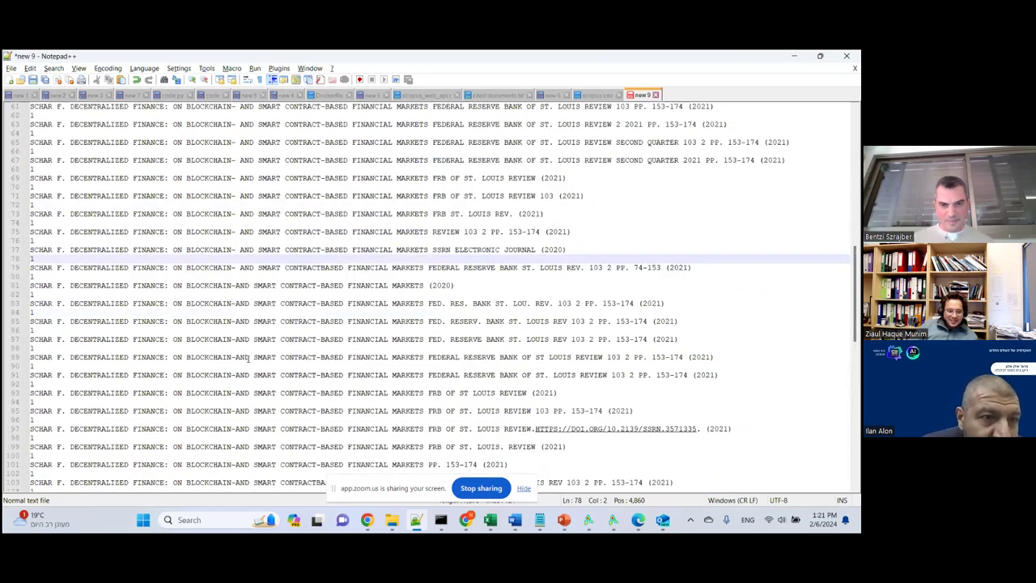
{"action": "scroll", "coordinate": [253, 364], "scroll_direction": "down", "scroll_amount": 1}
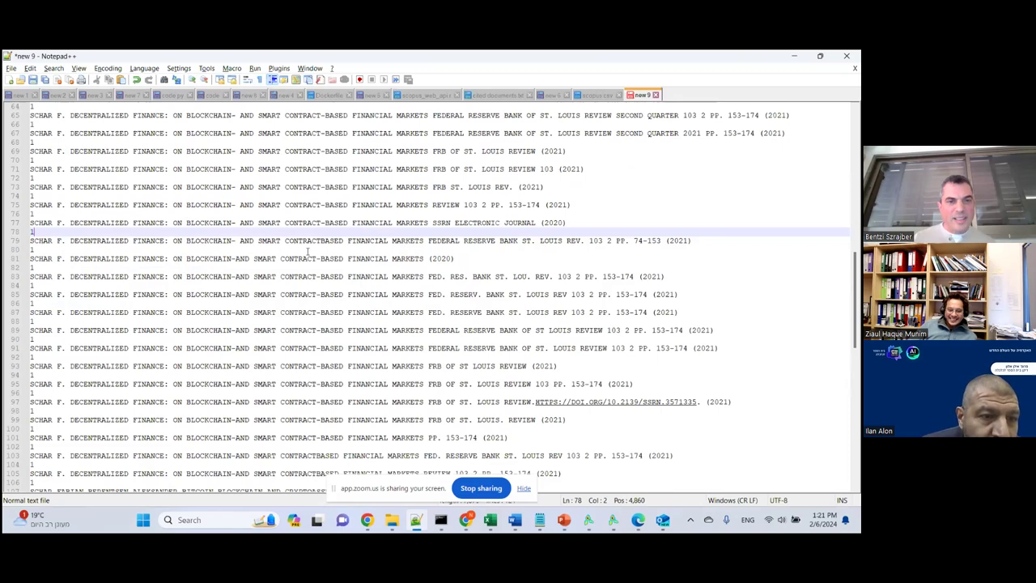
Highlight the hyphen in CONTRACT-BASED and the differing hyphen and spacing after BLOCKCHAIN in lines 75, 77 and 89
{"action": "left_click", "coordinate": [322, 223]}
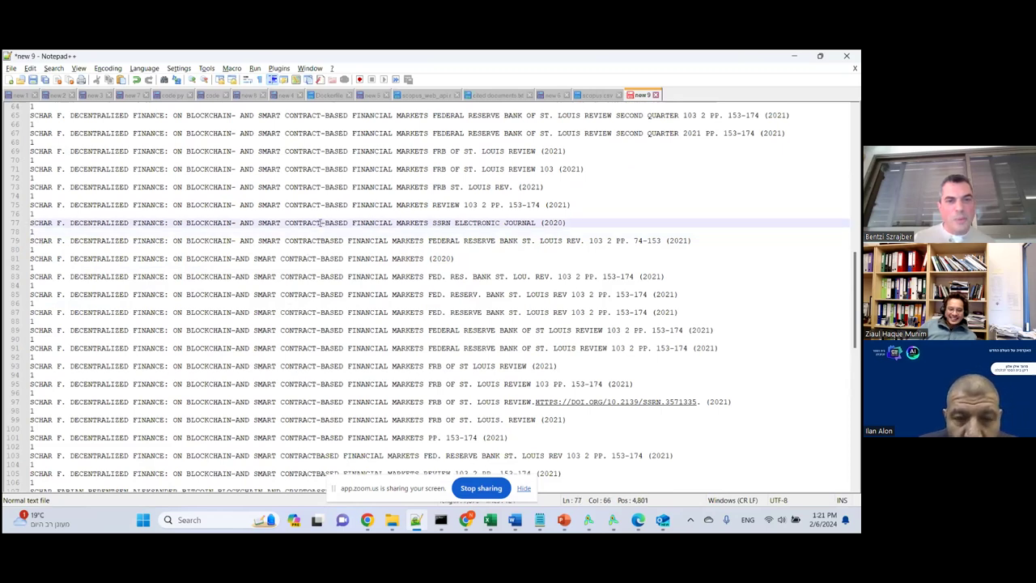
{"action": "left_click_drag", "start_coordinate": [322, 223], "coordinate": [327, 226]}
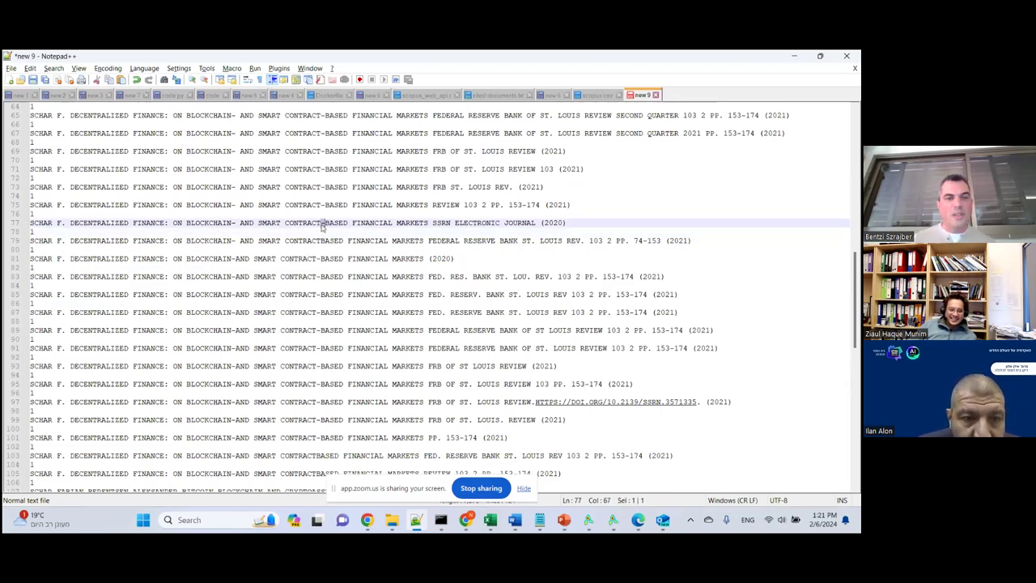
{"action": "left_click_drag", "start_coordinate": [235, 223], "coordinate": [231, 222]}
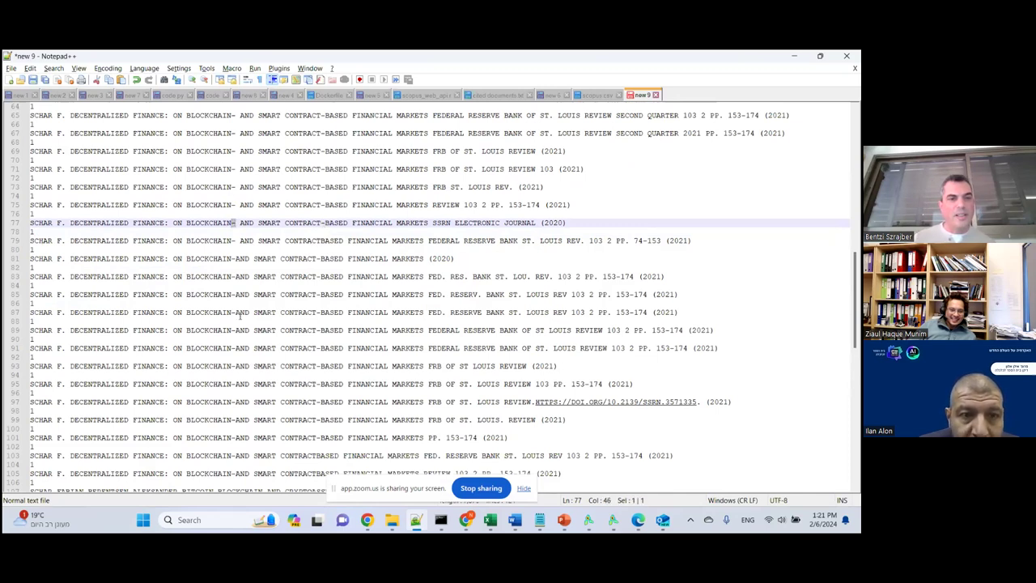
{"action": "left_click_drag", "start_coordinate": [220, 330], "coordinate": [233, 330]}
{"action": "left_click_drag", "start_coordinate": [236, 205], "coordinate": [240, 205]}
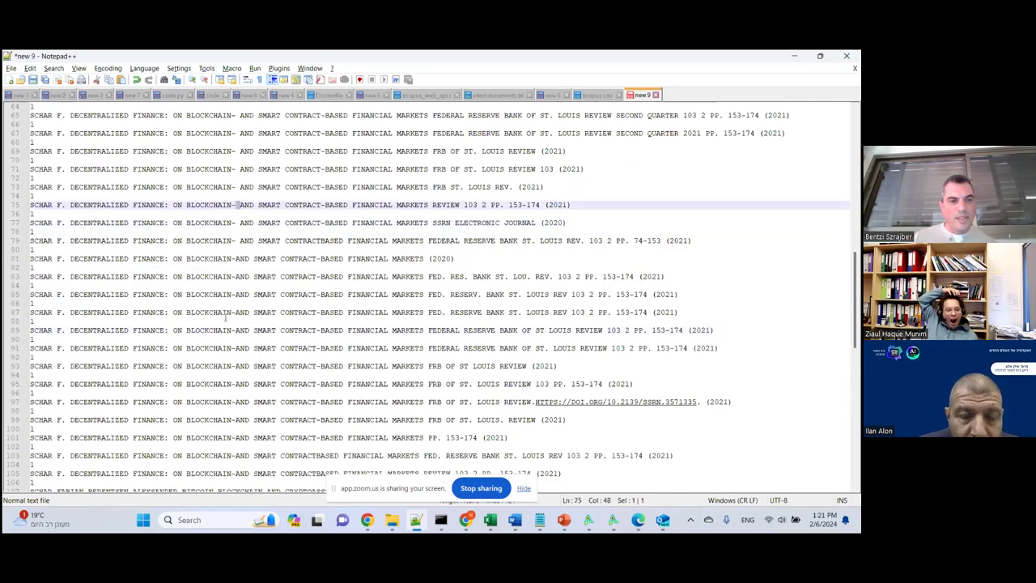
{"action": "left_click_drag", "start_coordinate": [232, 330], "coordinate": [240, 330]}
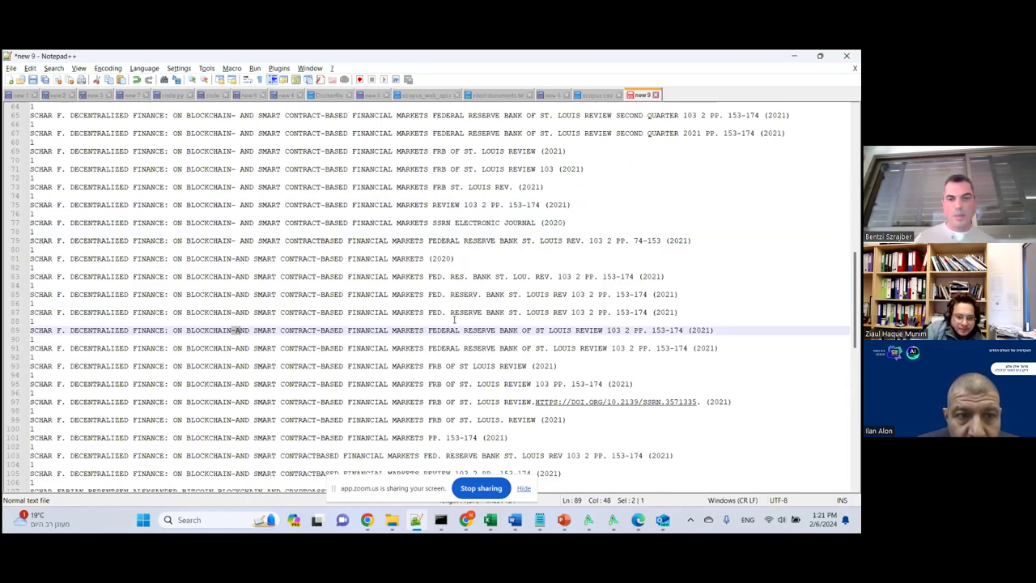
{"action": "left_click_drag", "start_coordinate": [450, 313], "coordinate": [682, 313]}
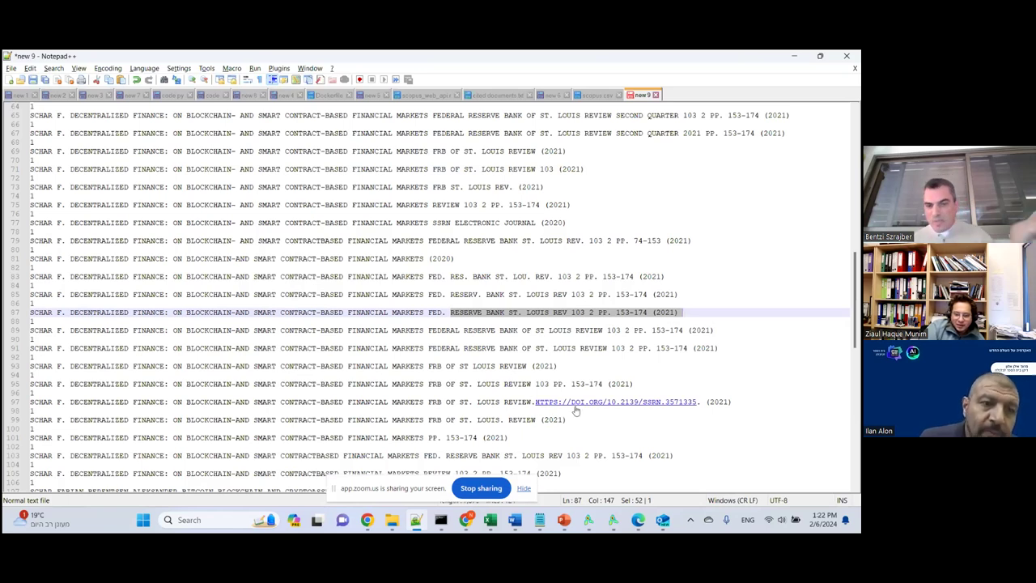
{"action": "scroll", "coordinate": [576, 411], "scroll_direction": "down", "scroll_amount": 5}
{"action": "scroll", "coordinate": [558, 415], "scroll_direction": "up", "scroll_amount": 11}
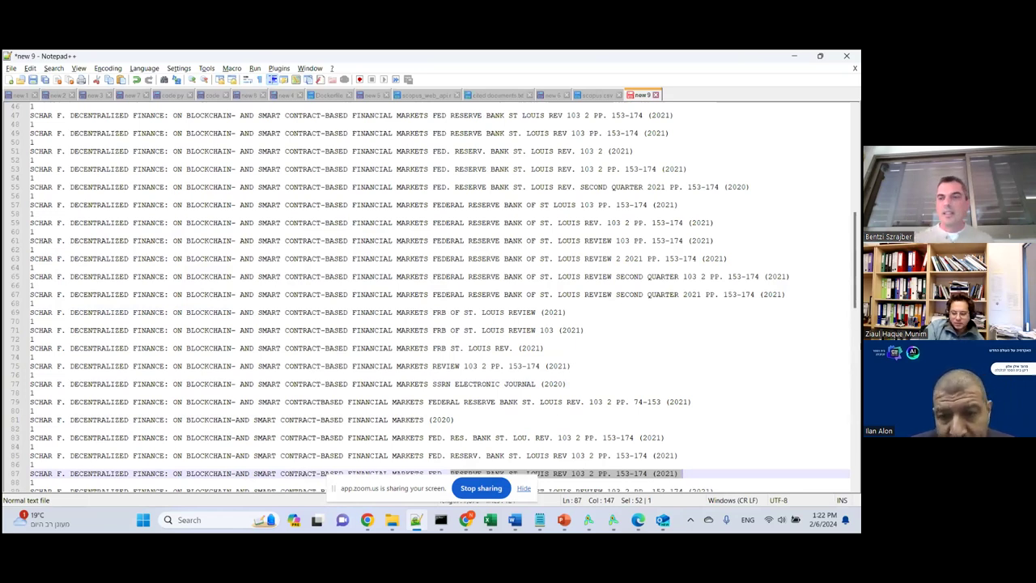
{"action": "mouse_move", "coordinate": [856, 260]}
{"action": "left_mouse_down"}
{"action": "mouse_move", "coordinate": [851, 219]}
{"action": "mouse_move", "coordinate": [848, 243]}
{"action": "left_mouse_up"}
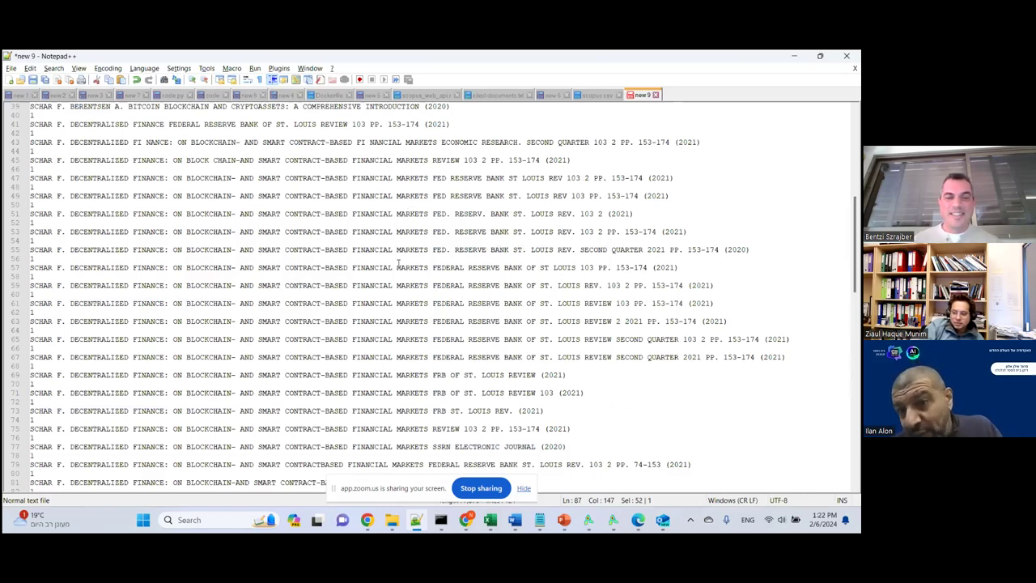
{"action": "scroll", "coordinate": [421, 344], "scroll_direction": "down", "scroll_amount": 1}
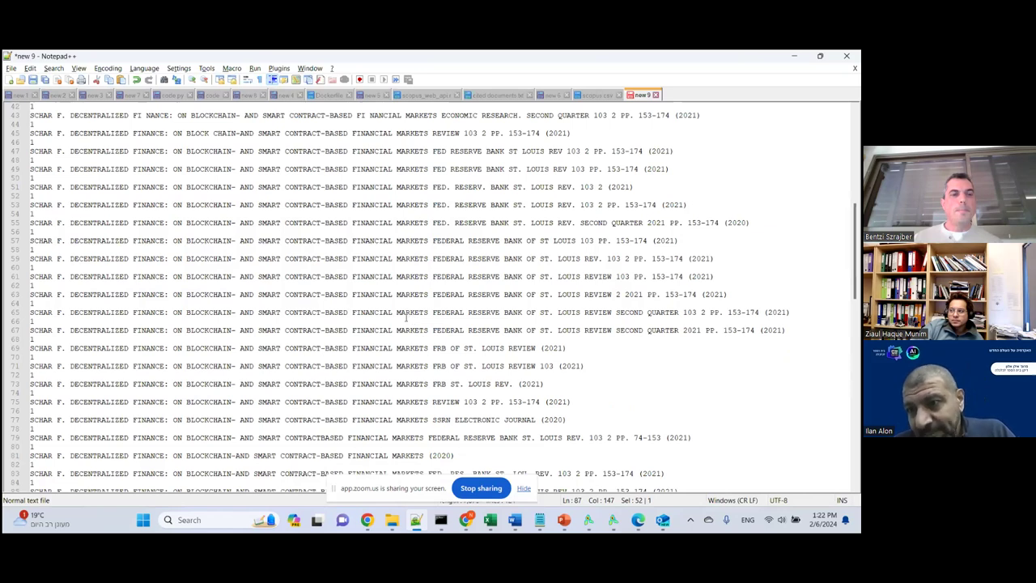
Point out the space inside BLOCK CHAIN in line 45, and the word ST and the hyphen after BLOCKCHAIN in line 55
{"action": "left_click", "coordinate": [208, 133]}
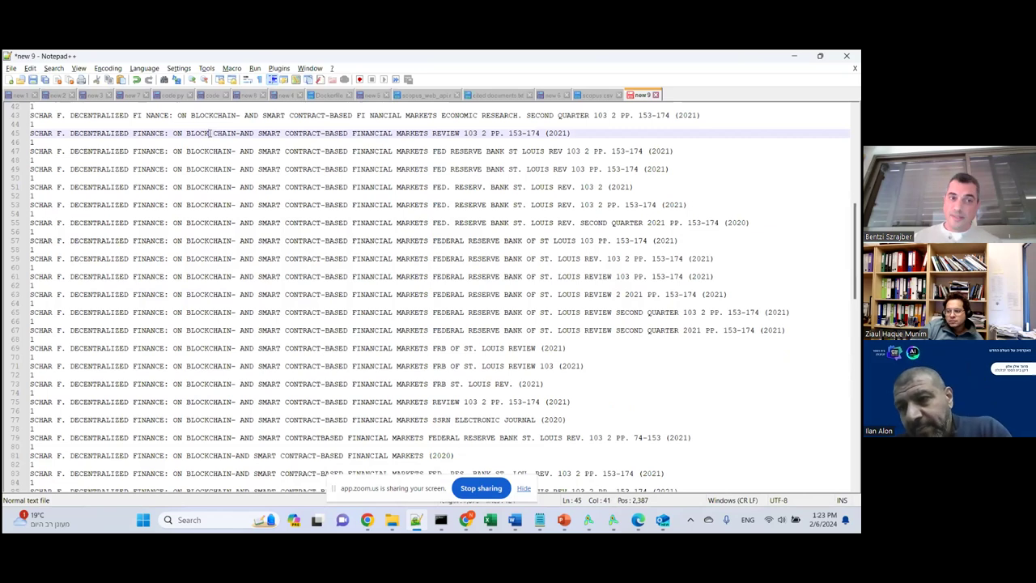
{"action": "key", "text": "shift+Right"}
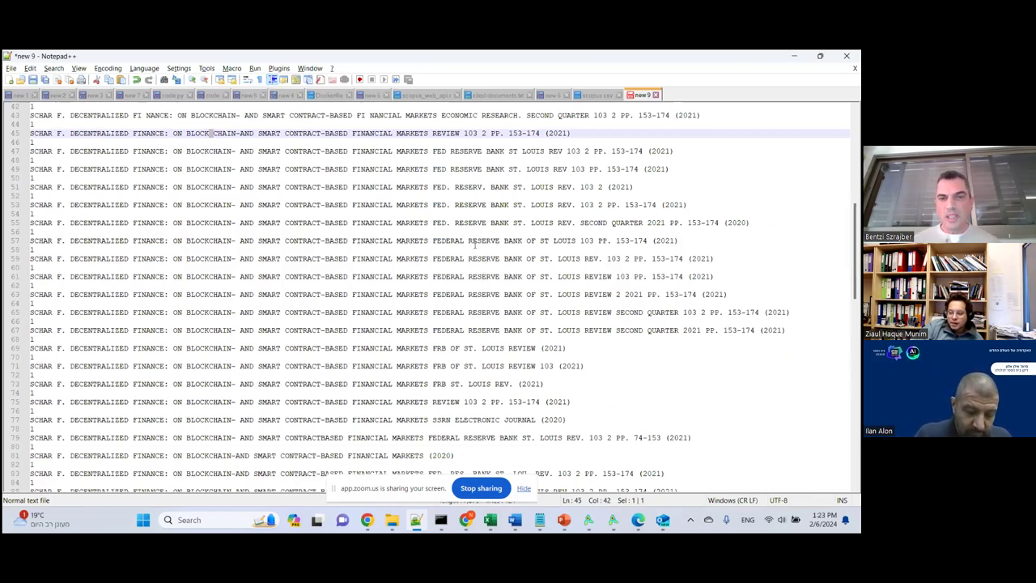
{"action": "double_click", "coordinate": [518, 223]}
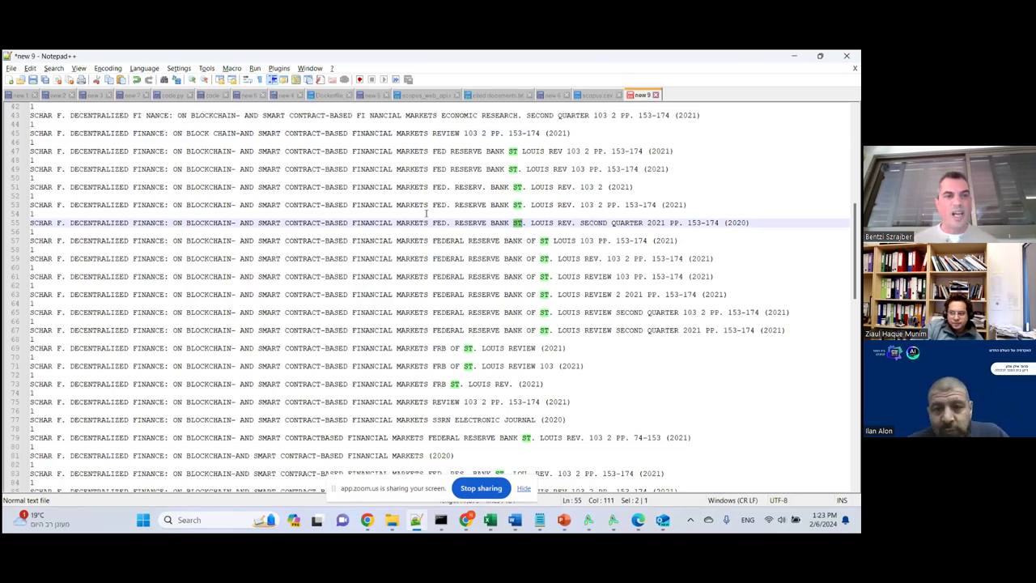
{"action": "left_click", "coordinate": [212, 133]}
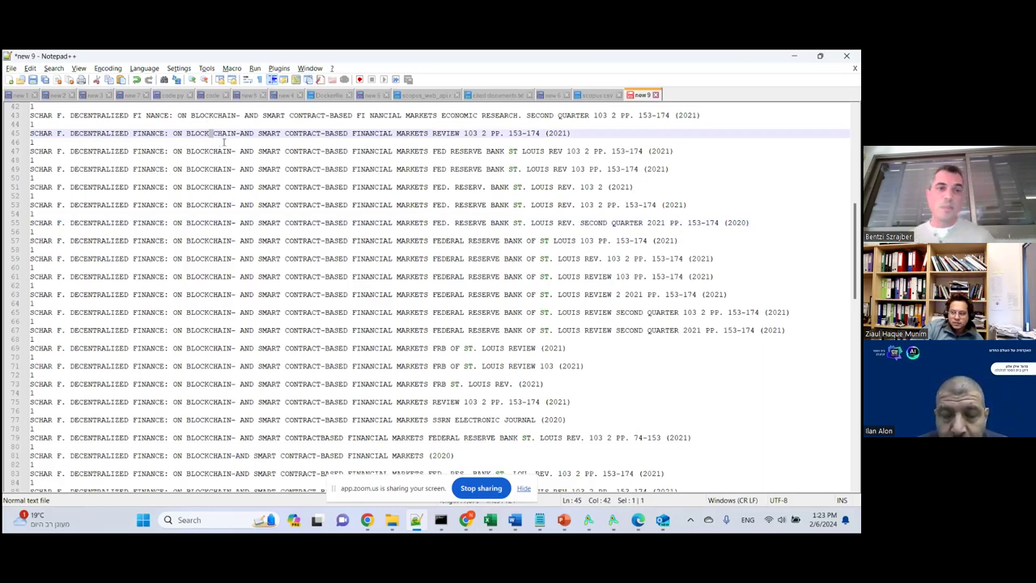
{"action": "left_click", "coordinate": [233, 224]}
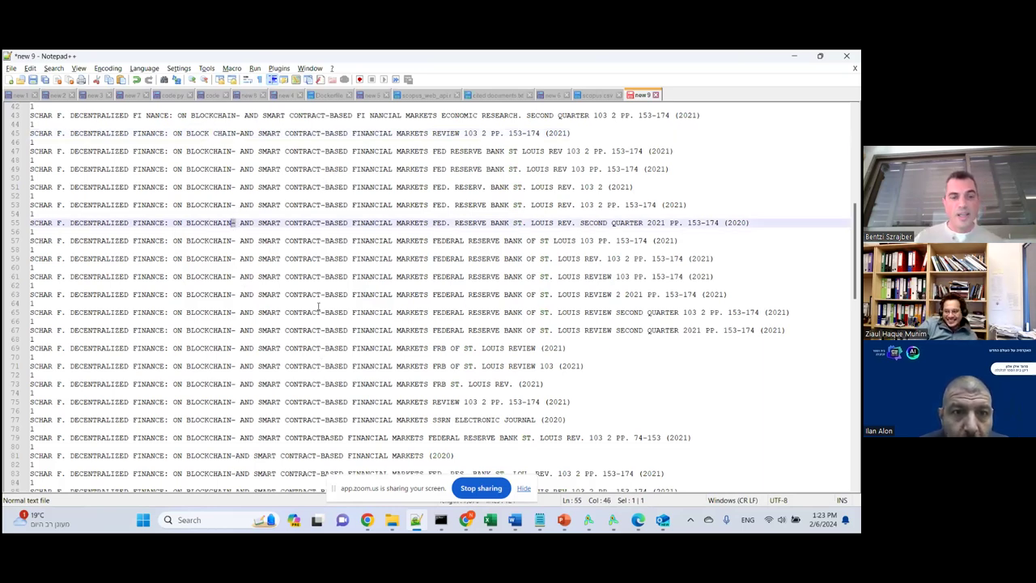
Highlight the hyphen in CONTRACT-BASED in line 101 to compare it with the CONTRACTBASED spelling in line 103
{"action": "scroll", "coordinate": [343, 374], "scroll_direction": "down", "scroll_amount": 8}
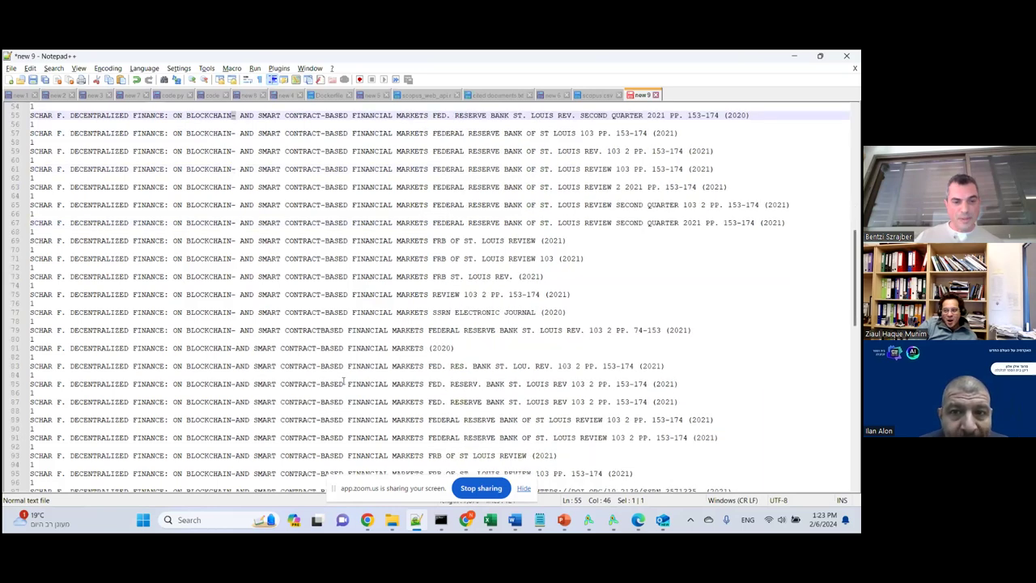
{"action": "left_click", "coordinate": [315, 437]}
{"action": "left_click", "coordinate": [319, 420]}
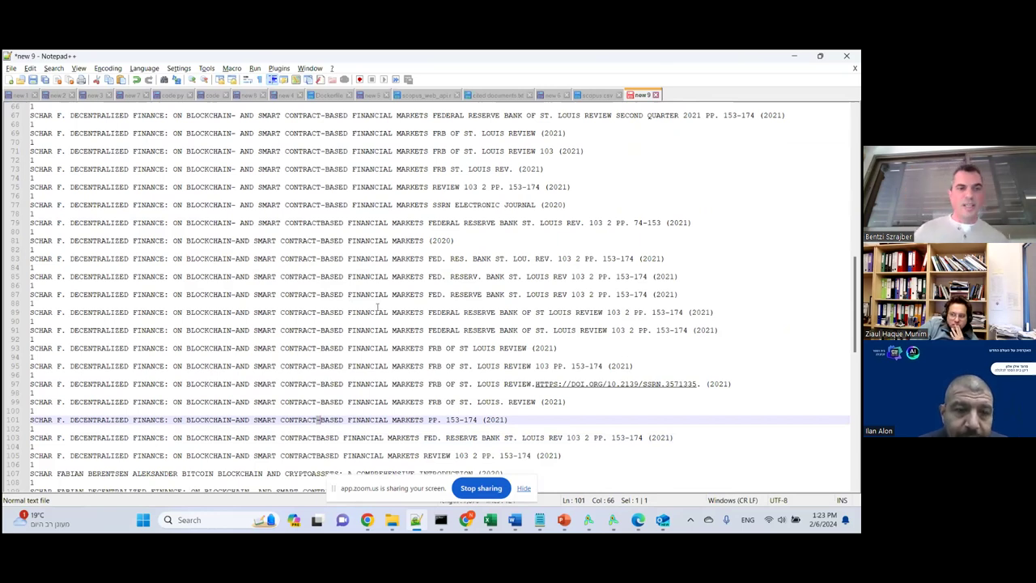
Review the variants of the DECENTRALIZED FINANCE reference further up the list, back to line 43
{"action": "scroll", "coordinate": [377, 306], "scroll_direction": "up", "scroll_amount": 7}
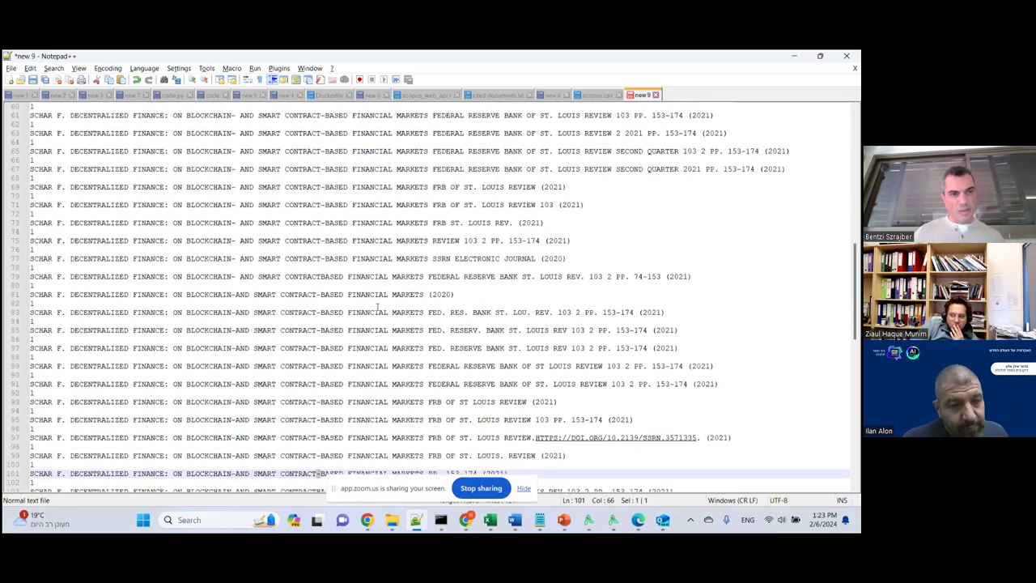
{"action": "scroll", "coordinate": [377, 305], "scroll_direction": "up", "scroll_amount": 1}
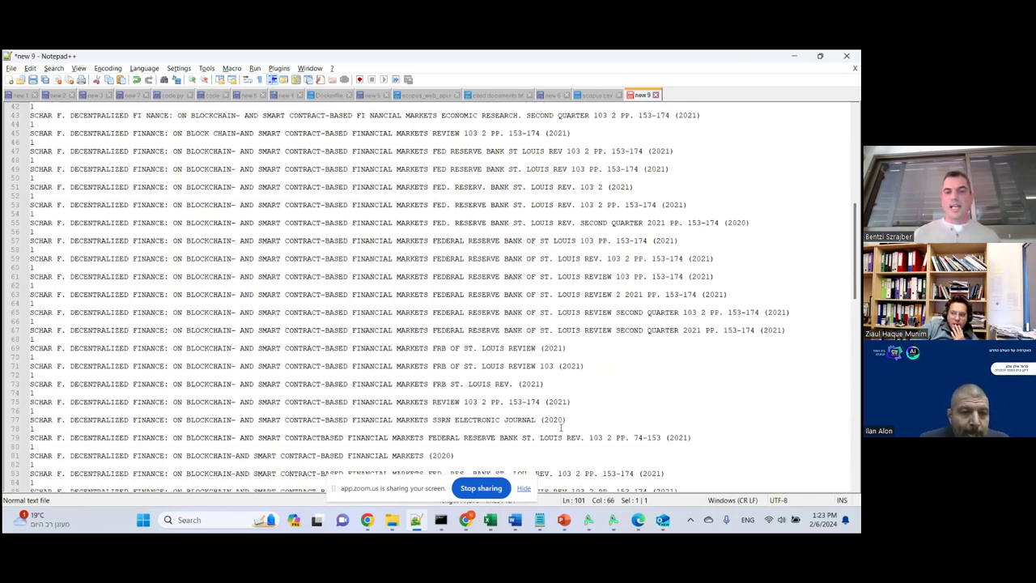
{"action": "left_click", "coordinate": [589, 523]}
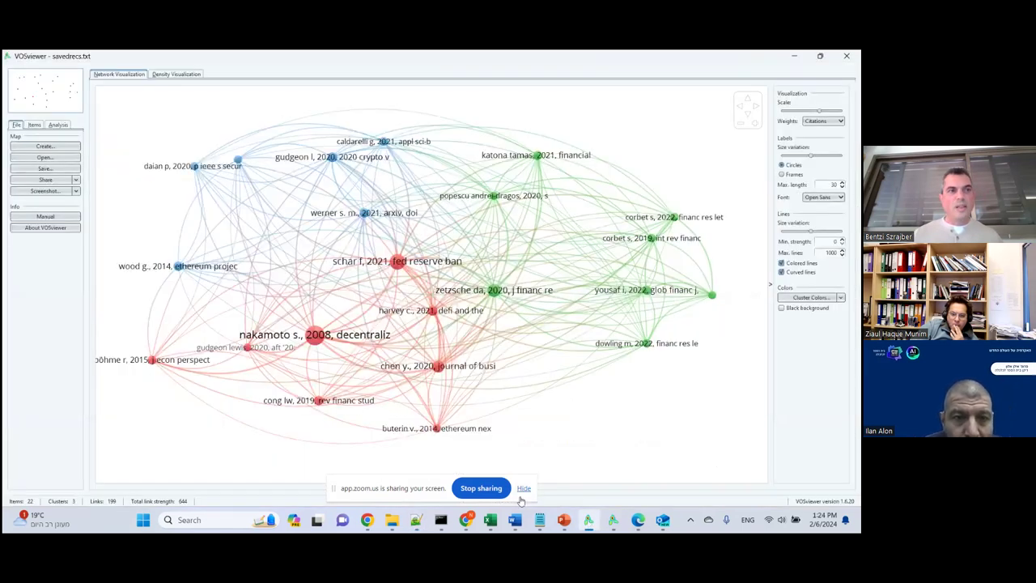
{"action": "left_click", "coordinate": [44, 146]}
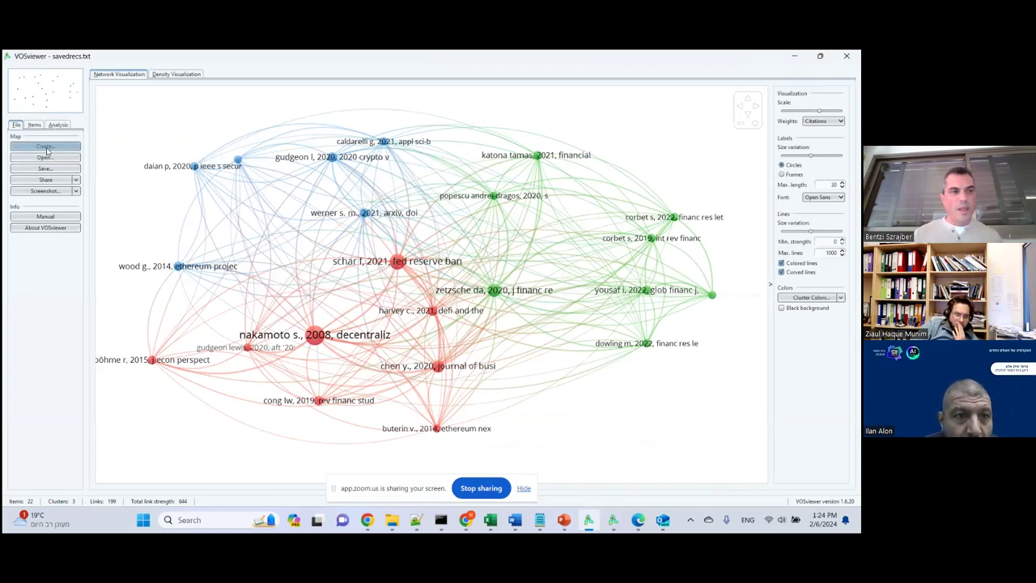
{"action": "left_click", "coordinate": [490, 390]}
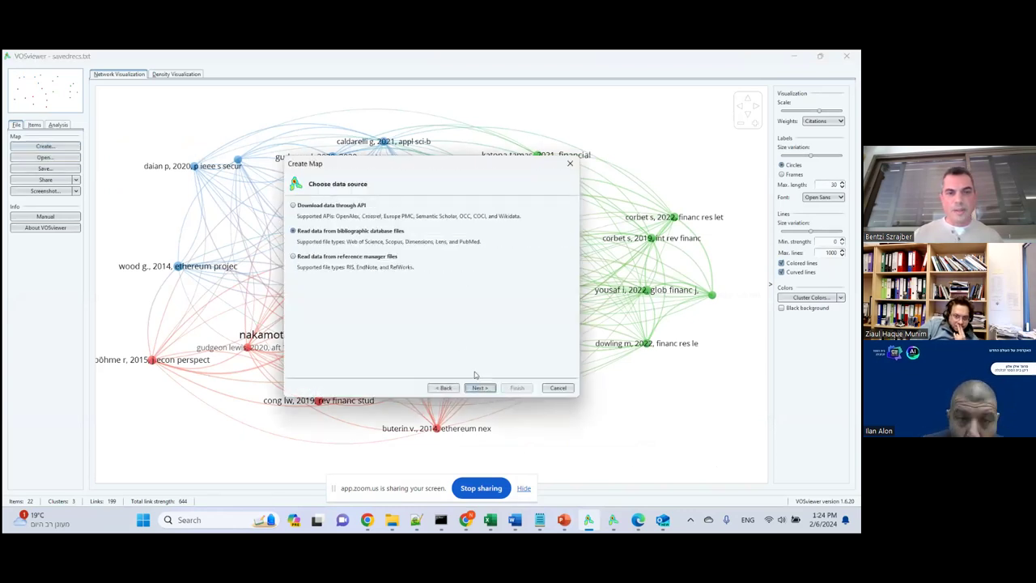
{"action": "left_click", "coordinate": [489, 392]}
{"action": "left_click", "coordinate": [346, 207]}
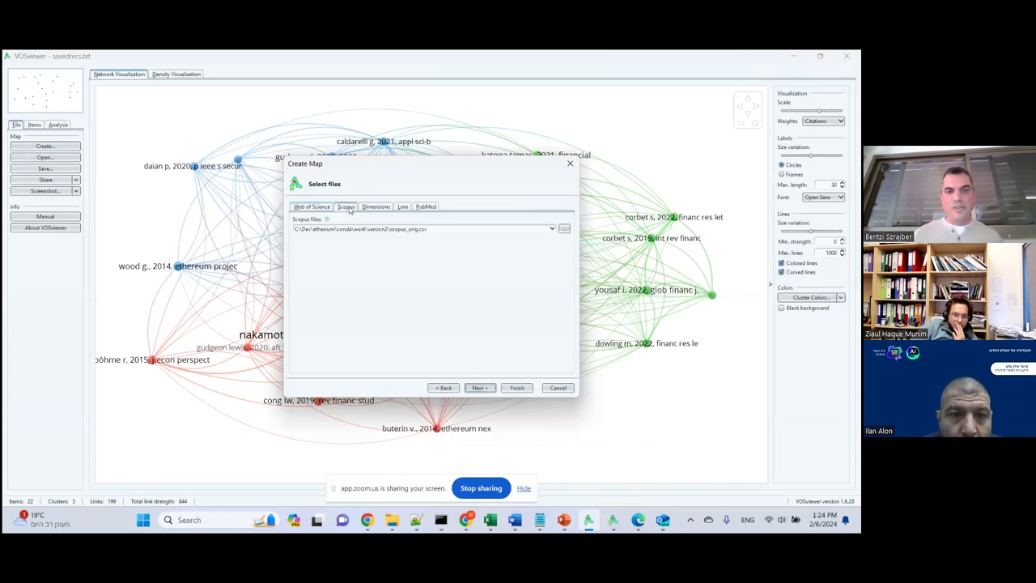
{"action": "left_click", "coordinate": [613, 520]}
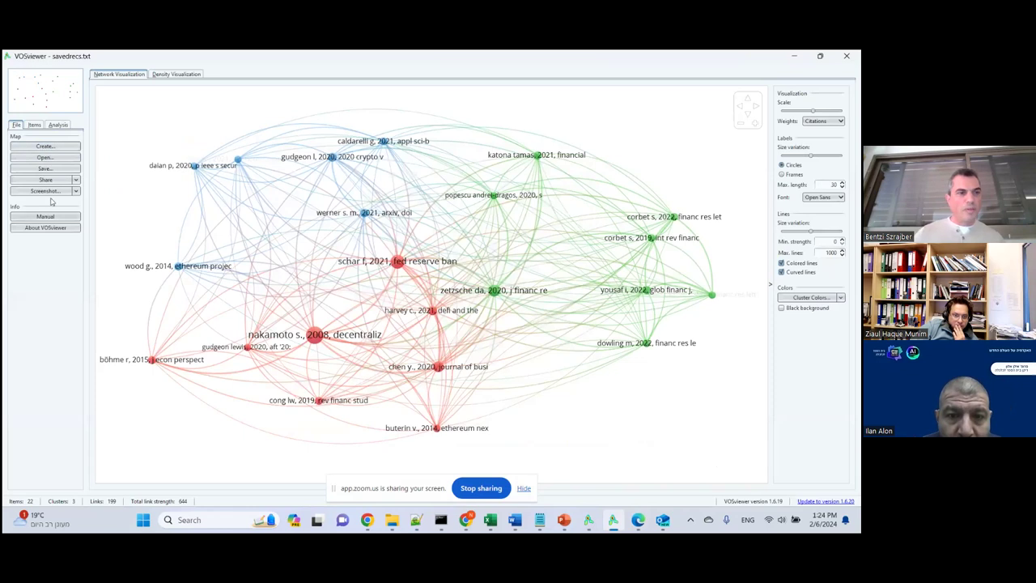
{"action": "left_click", "coordinate": [44, 146]}
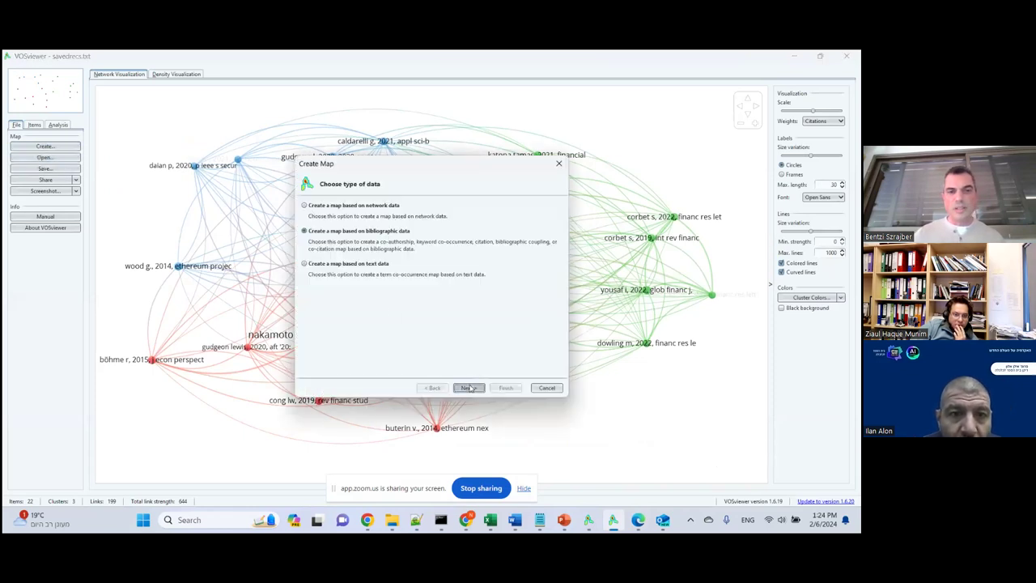
{"action": "left_click", "coordinate": [468, 388]}
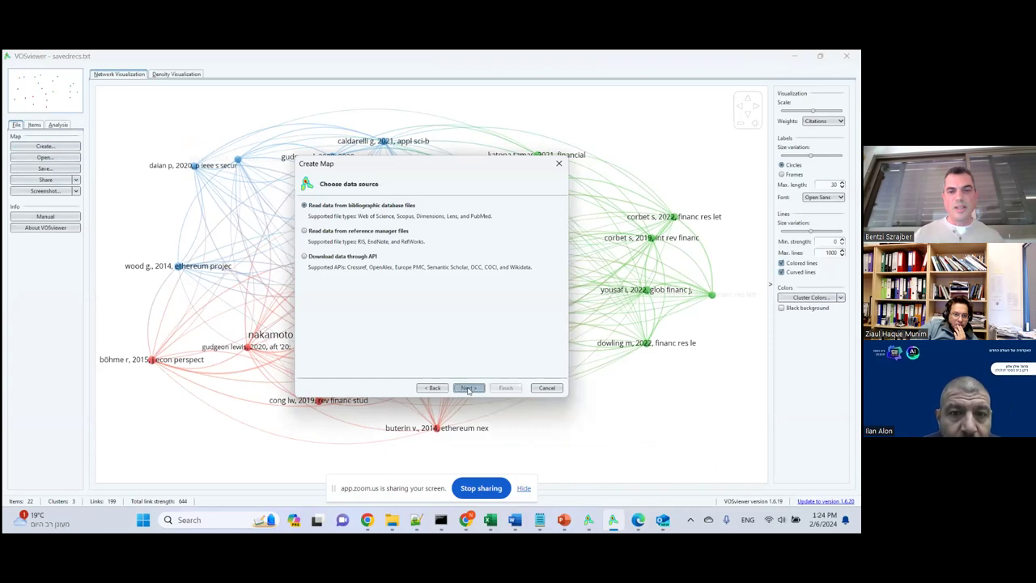
{"action": "left_click", "coordinate": [546, 388]}
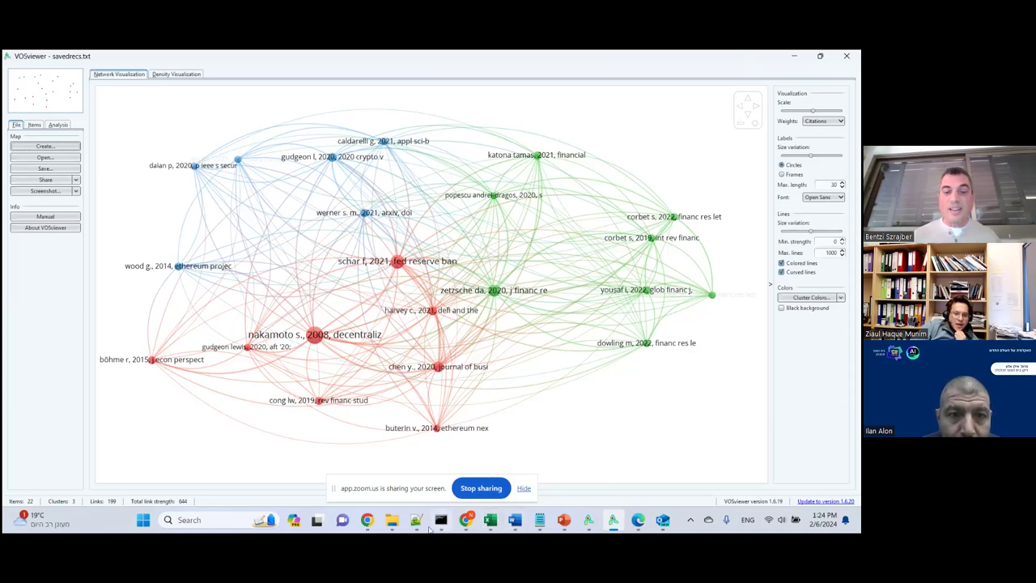
Switch to citations issue.pptx in PowerPoint and show slide 2 with the circled VOSviewer warning about Scopus cited references
{"action": "mouse_move", "coordinate": [564, 520]}
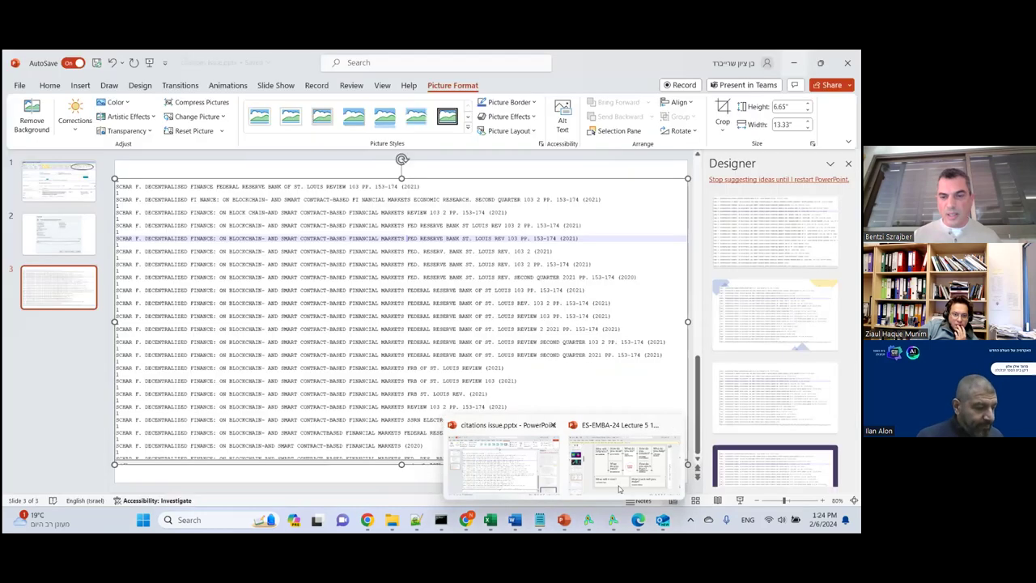
{"action": "left_click", "coordinate": [628, 470]}
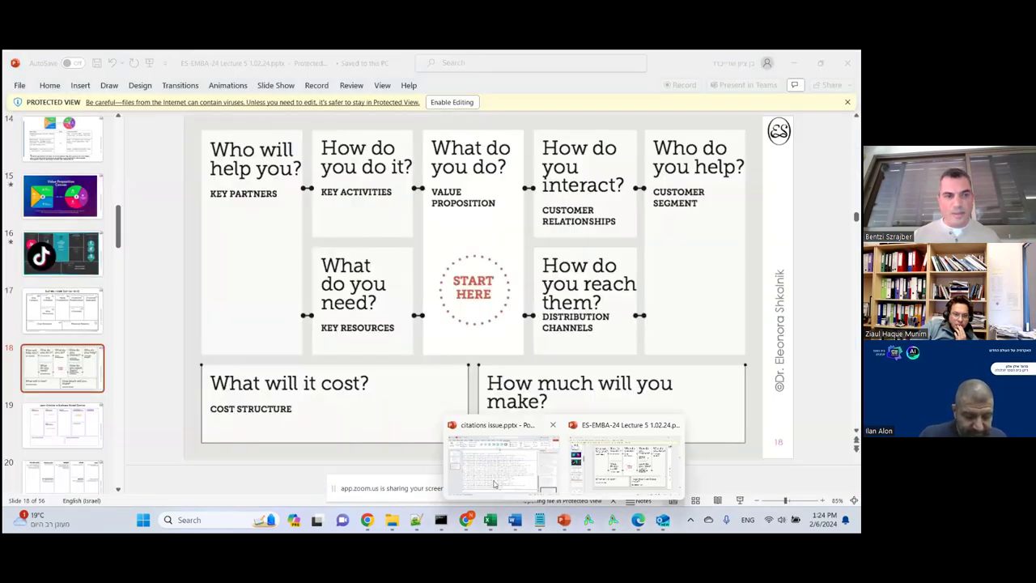
{"action": "left_click", "coordinate": [481, 465]}
{"action": "left_click", "coordinate": [78, 226]}
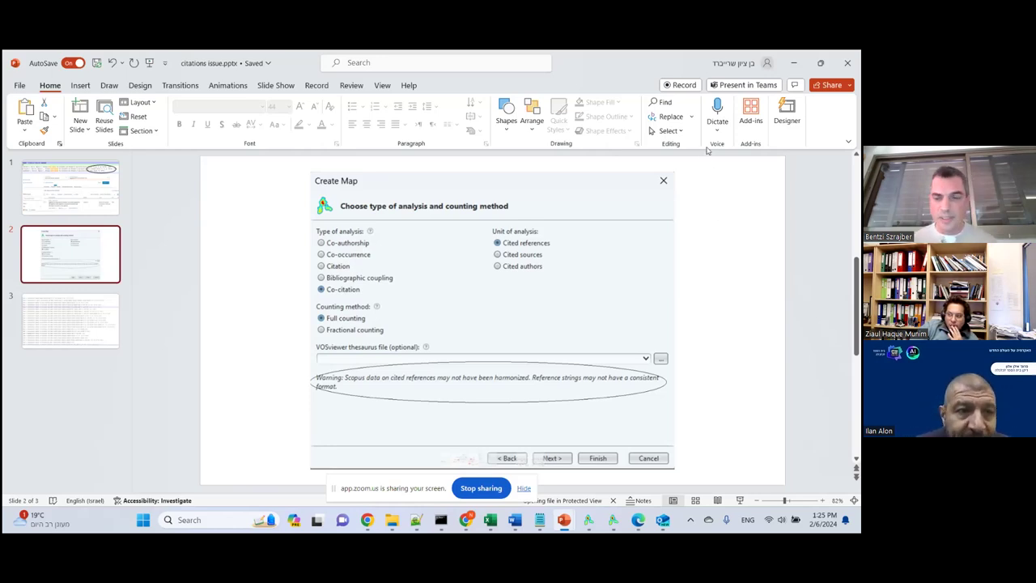
Minimize both presentations and cancel the pending Create Map dialog in VOSviewer
{"action": "mouse_move", "coordinate": [820, 71]}
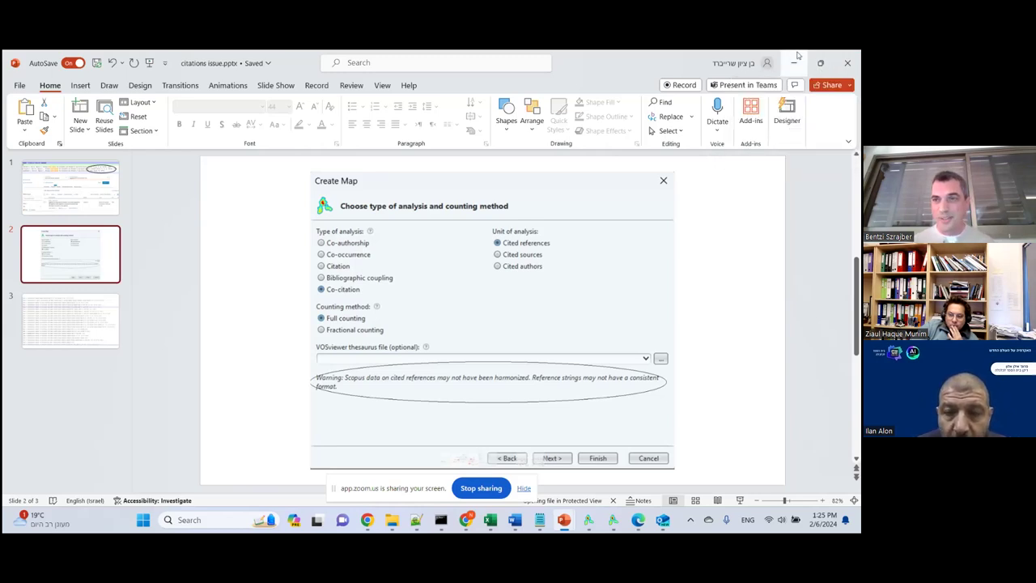
{"action": "left_click", "coordinate": [794, 62]}
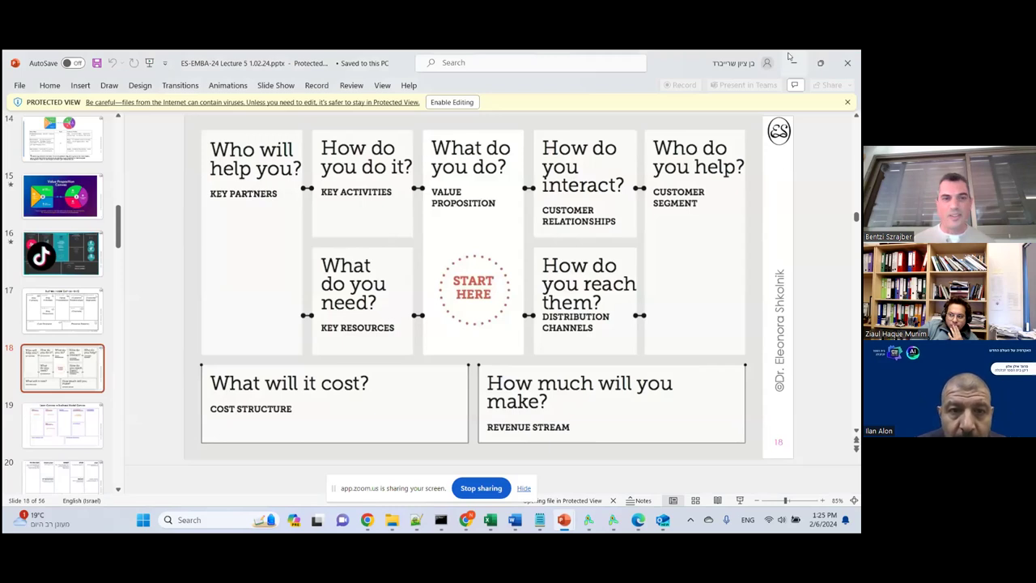
{"action": "left_click", "coordinate": [821, 63]}
{"action": "left_click", "coordinate": [791, 55]}
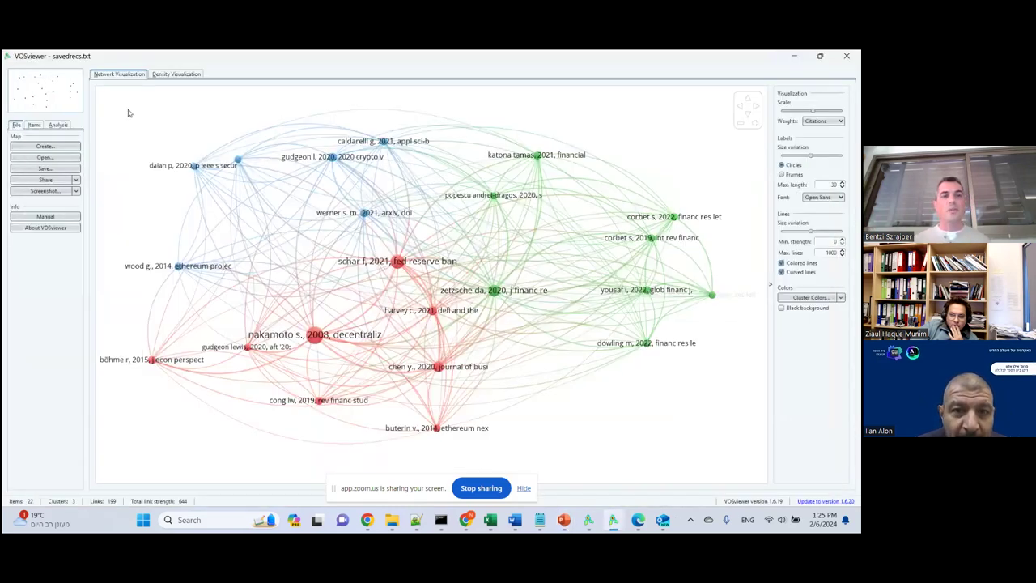
{"action": "left_click", "coordinate": [589, 520]}
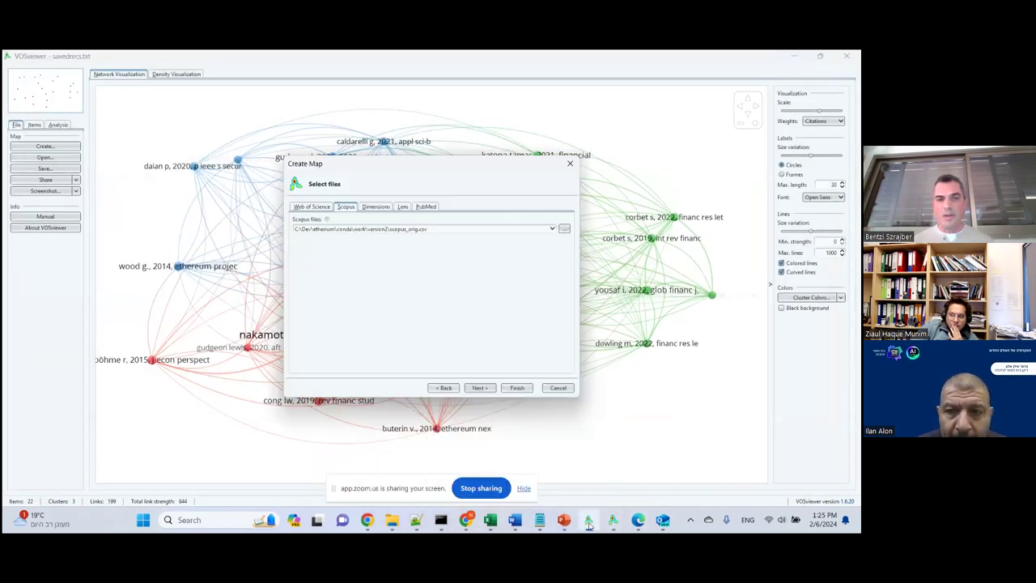
{"action": "left_click", "coordinate": [552, 389]}
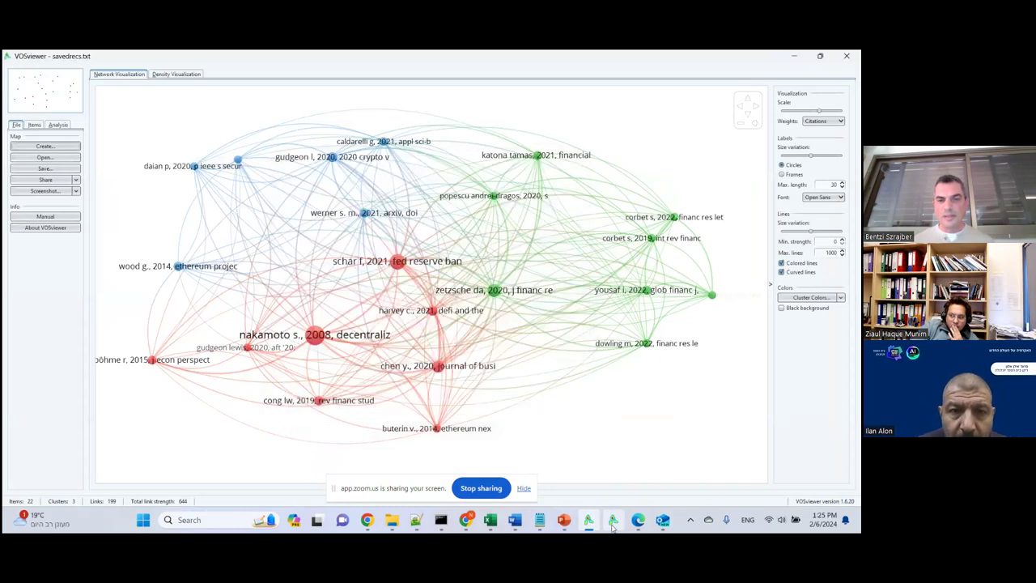
Minimize both VOSviewer windows and return to the reference output in the topic modeling notebook in Jupyter
{"action": "mouse_move", "coordinate": [612, 520]}
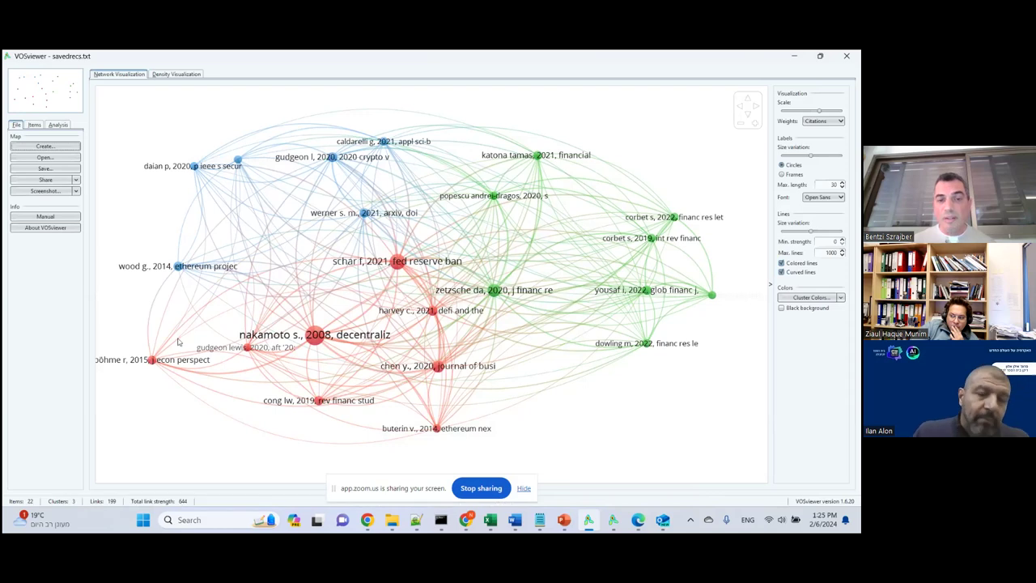
{"action": "left_click", "coordinate": [794, 57]}
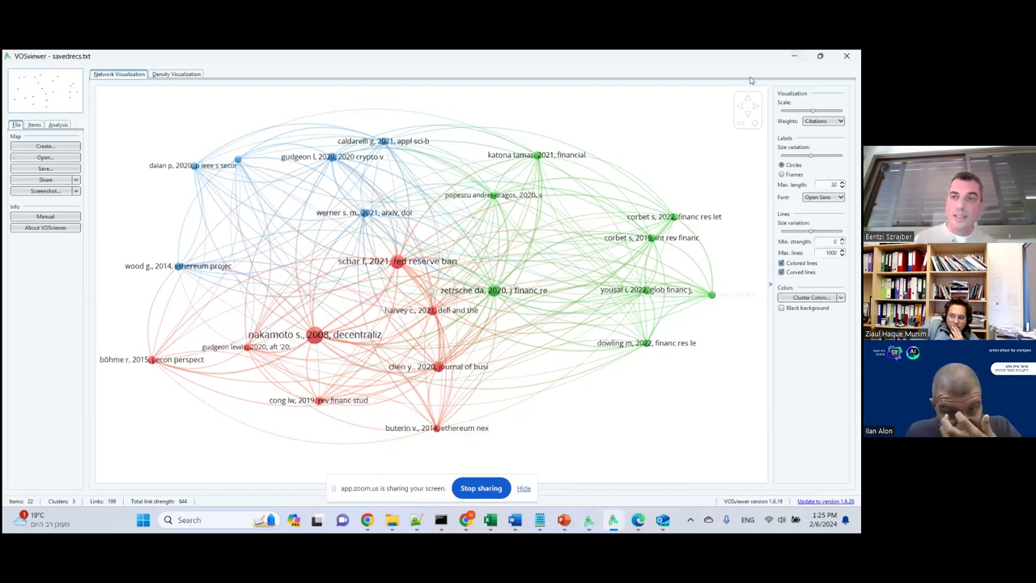
{"action": "left_click", "coordinate": [795, 56]}
{"action": "left_click", "coordinate": [795, 57]}
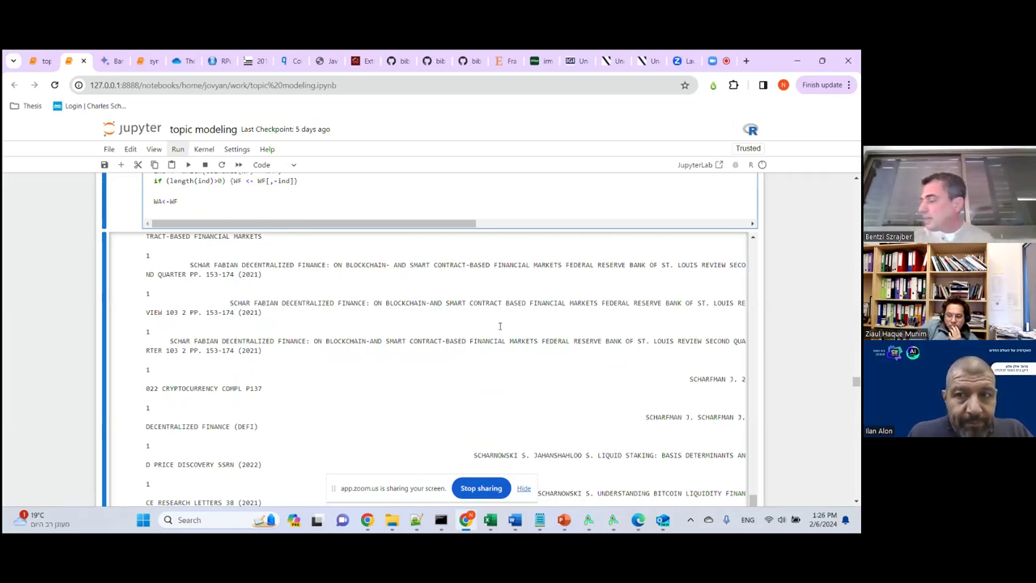
{"action": "left_click", "coordinate": [385, 300]}
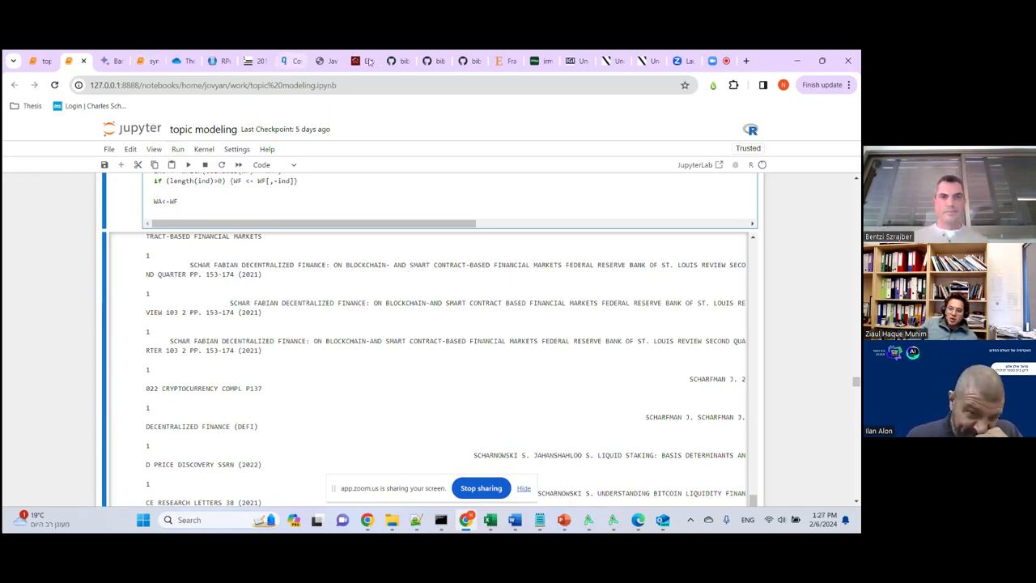
Open the synonyms notebook and compare the initial co-citation network with the one built from mergeDbSources(MW,MS)
{"action": "left_click", "coordinate": [148, 58]}
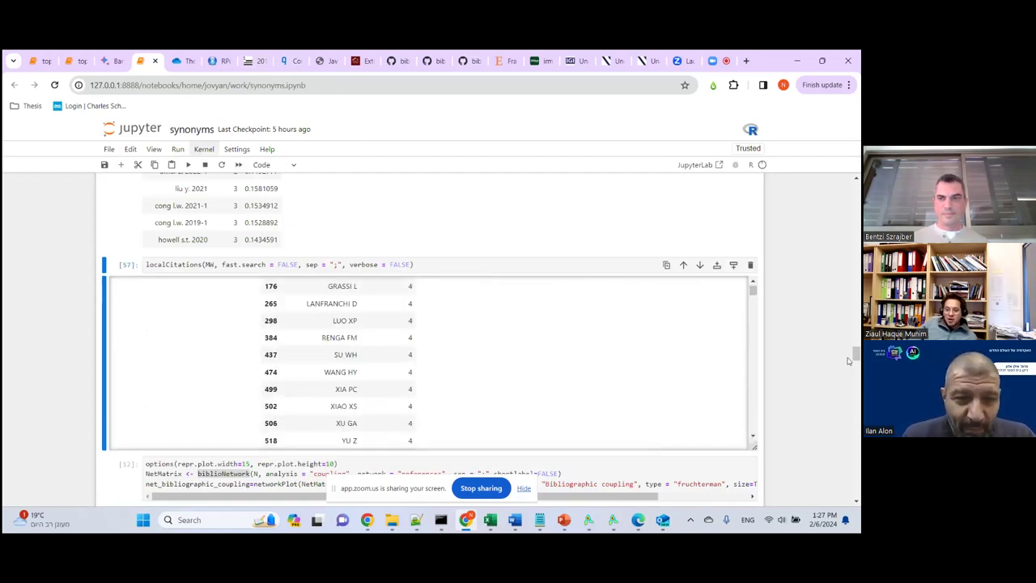
{"action": "left_click_drag", "start_coordinate": [856, 354], "coordinate": [856, 225]}
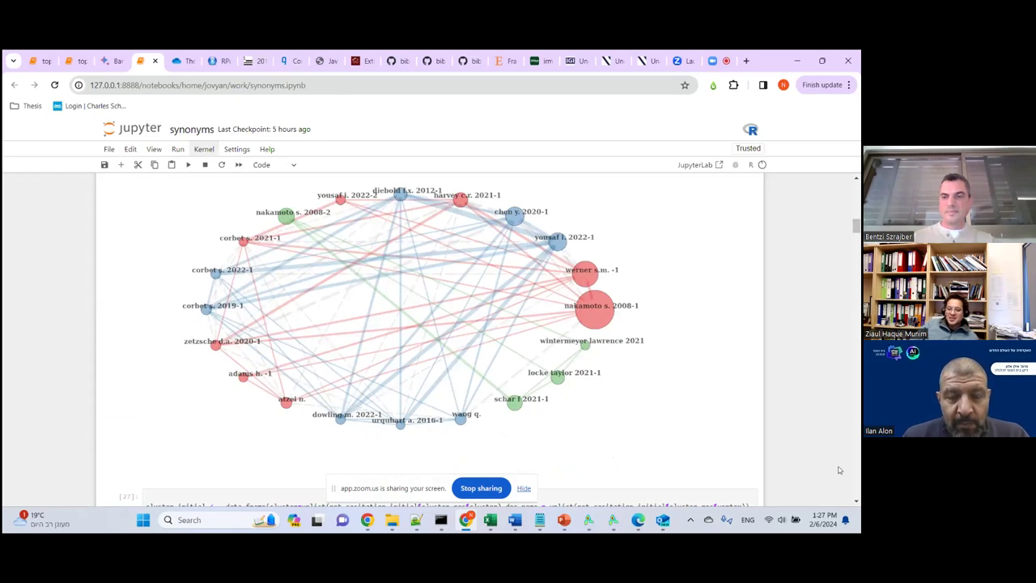
{"action": "left_click", "coordinate": [857, 503]}
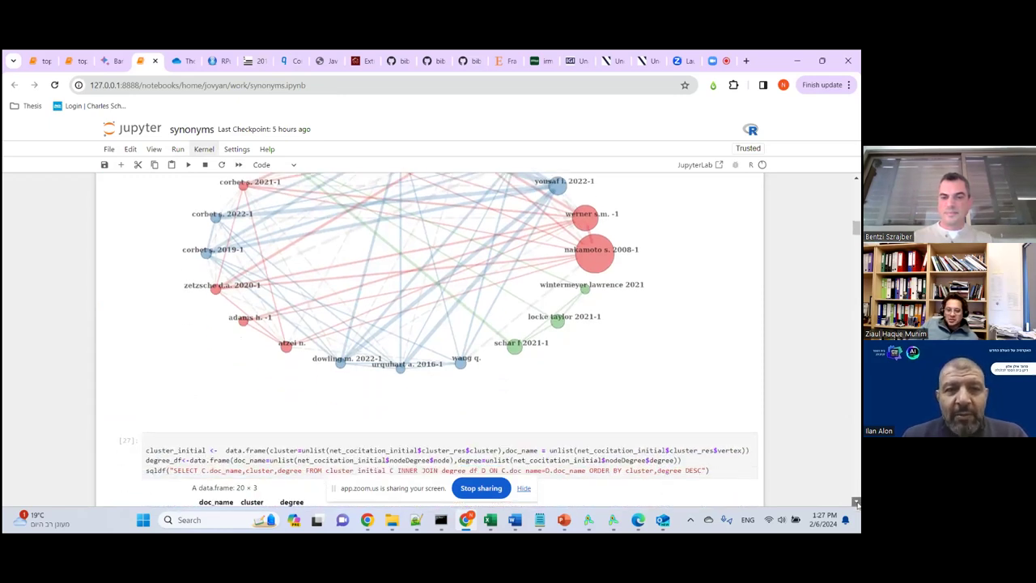
{"action": "scroll", "coordinate": [858, 476], "scroll_direction": "down", "scroll_amount": 7}
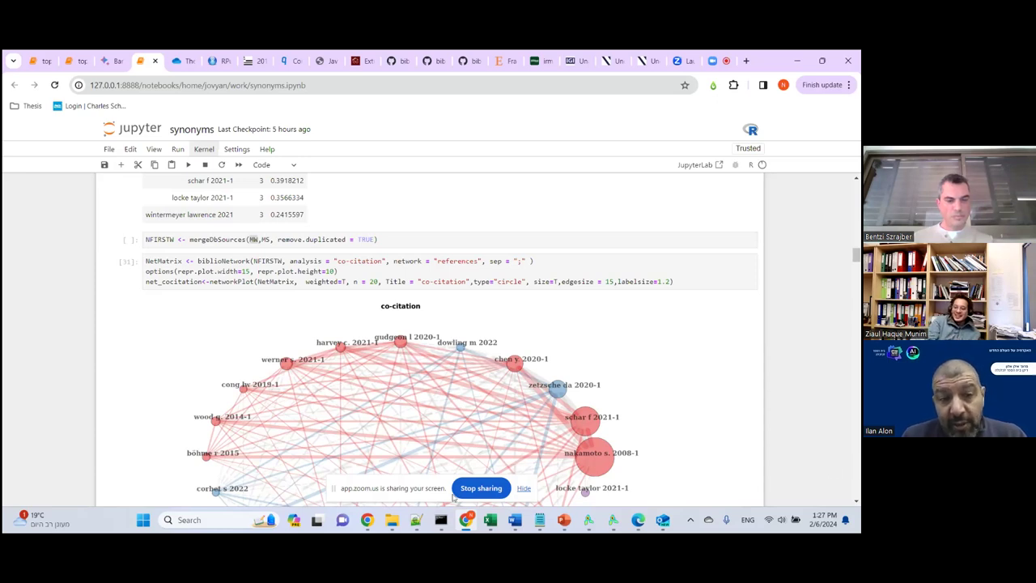
{"action": "mouse_move", "coordinate": [416, 522]}
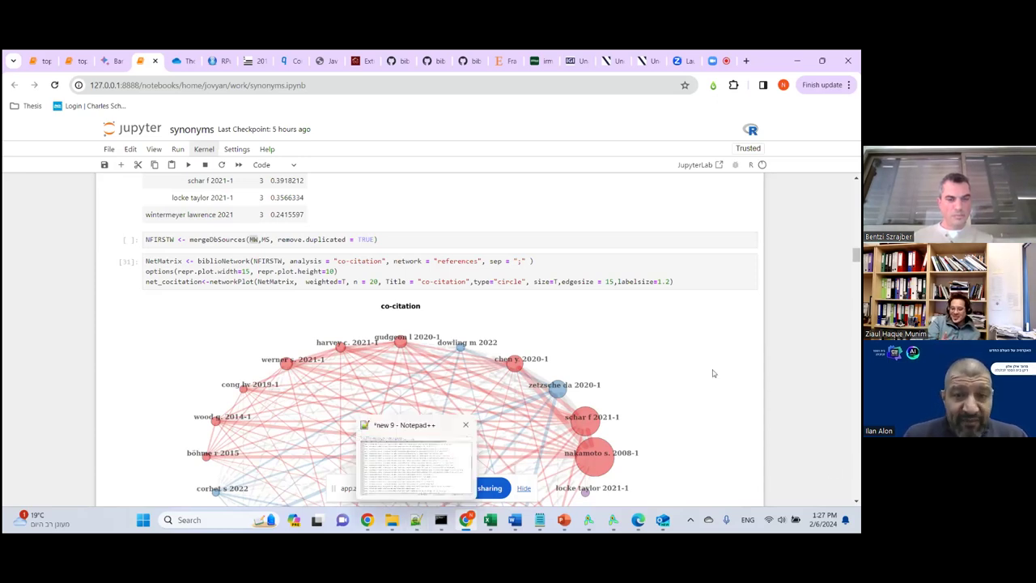
{"action": "scroll", "coordinate": [720, 395], "scroll_direction": "down", "scroll_amount": 3}
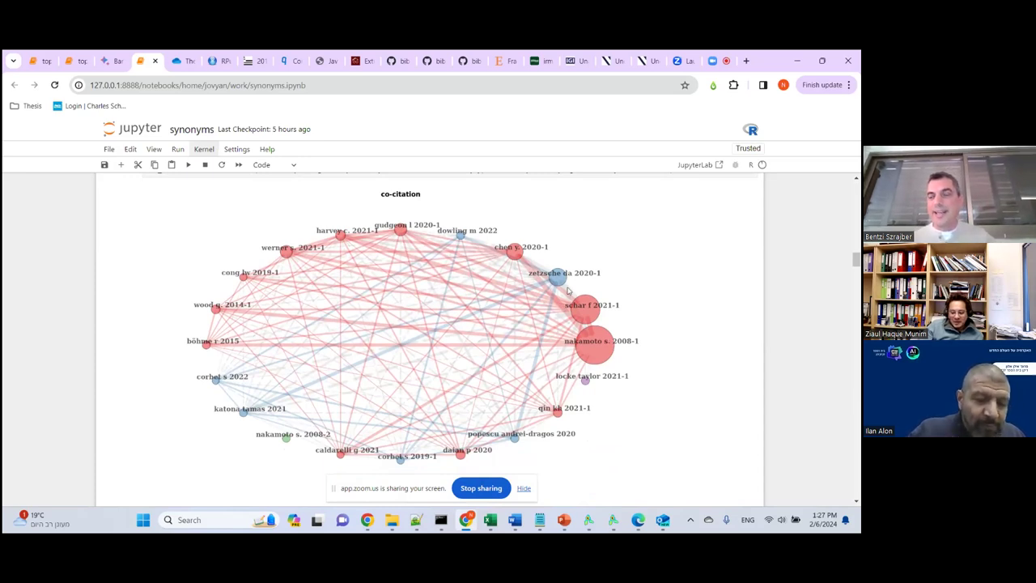
Show the reference variants in Notepad++ again, and view the merged records in merged.csv in Excel with its search dialog dismissed
{"action": "left_click", "coordinate": [416, 521]}
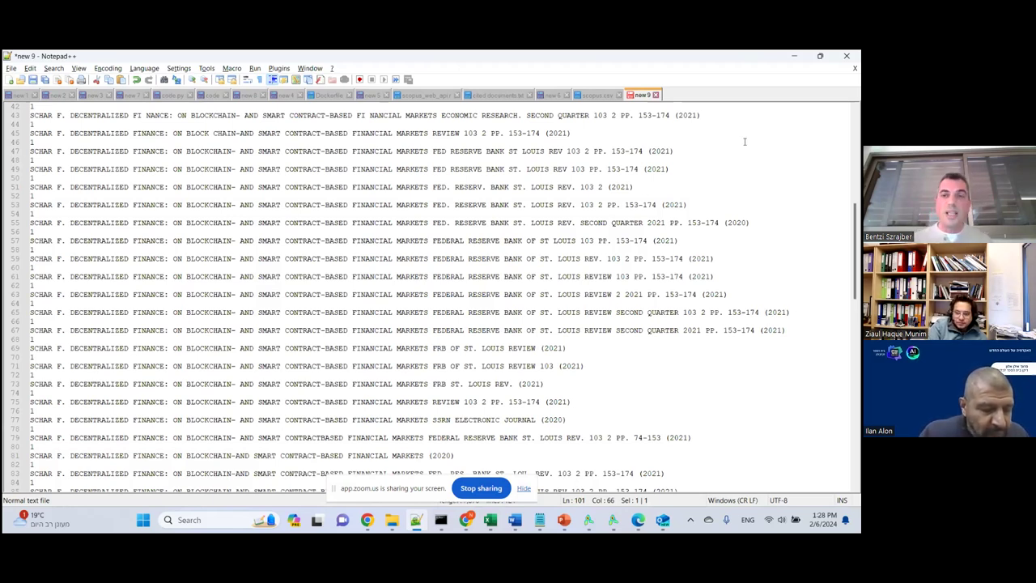
{"action": "left_click", "coordinate": [794, 56]}
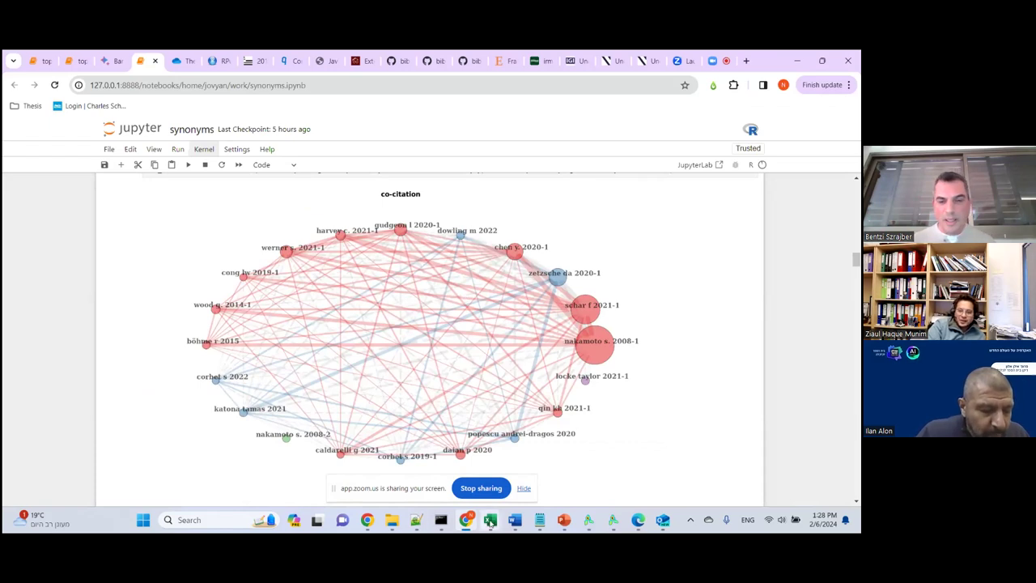
{"action": "mouse_move", "coordinate": [490, 520]}
{"action": "left_click", "coordinate": [449, 457]}
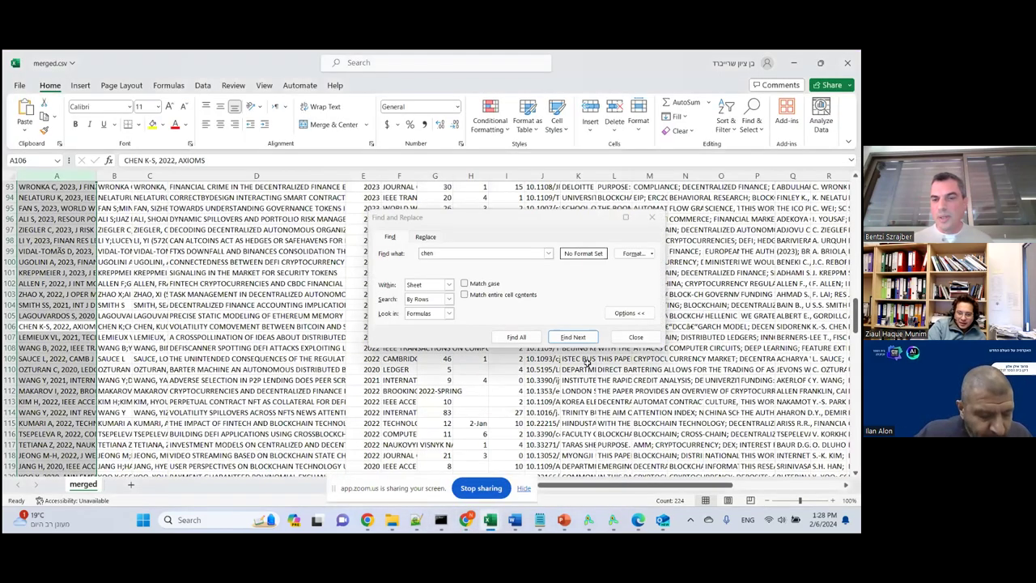
{"action": "key", "text": "Escape"}
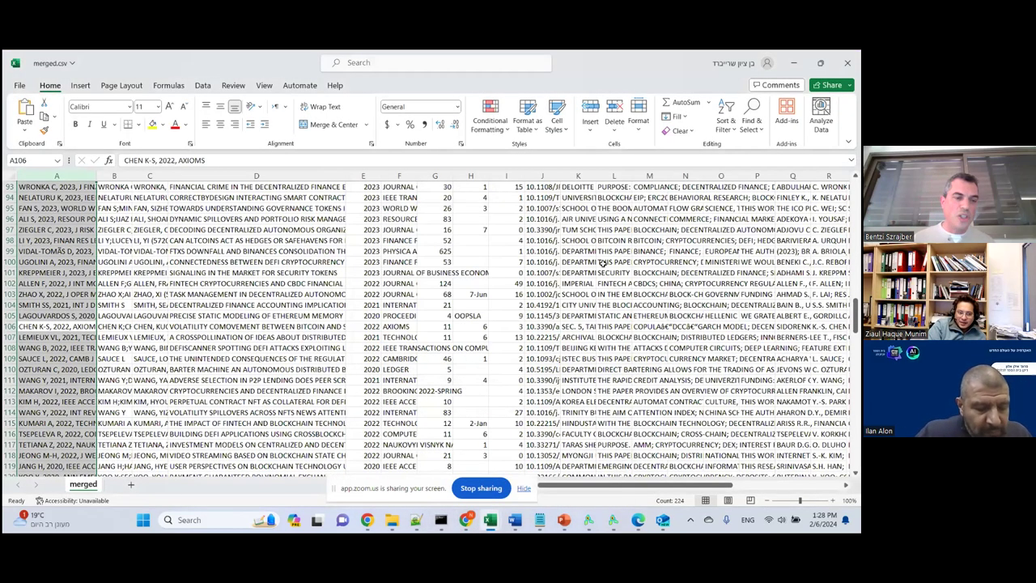
{"action": "left_click", "coordinate": [794, 64]}
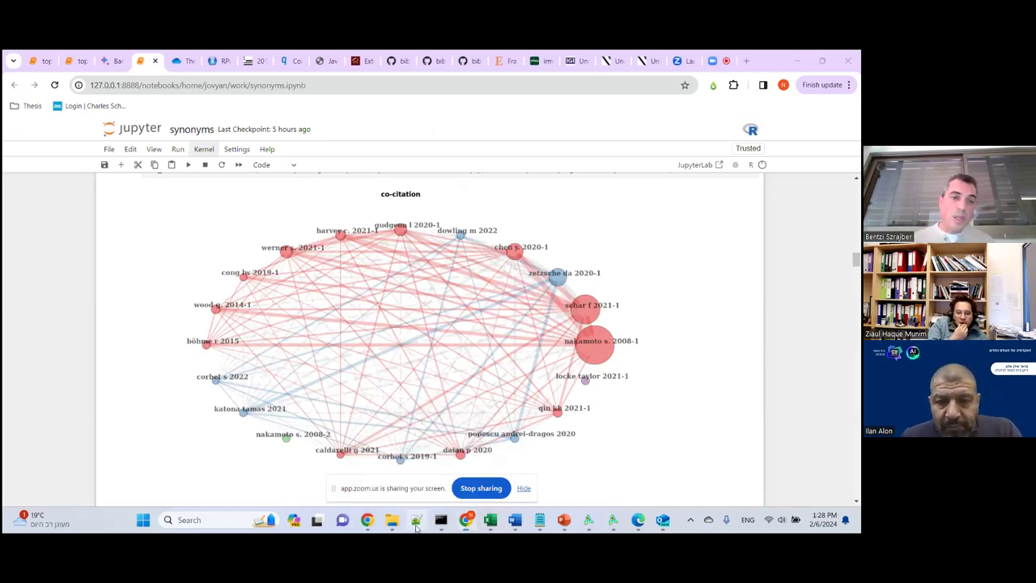
Switch to Notepad++ and examine the grepl rules in scopus_web_api.r that return one standard string per cited reference
{"action": "left_click", "coordinate": [416, 522]}
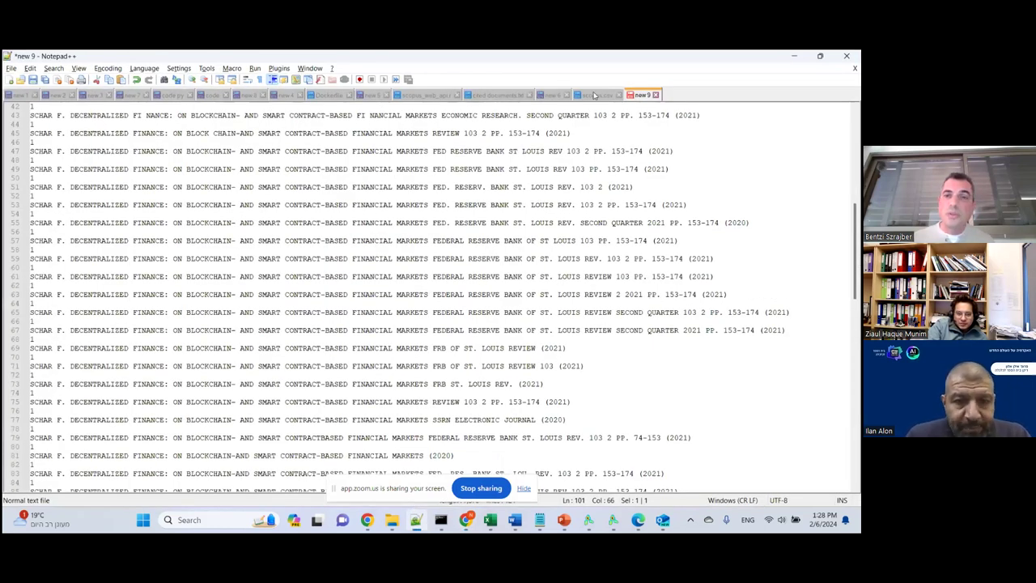
{"action": "left_click", "coordinate": [424, 95]}
{"action": "scroll", "coordinate": [297, 229], "scroll_direction": "up", "scroll_amount": 3}
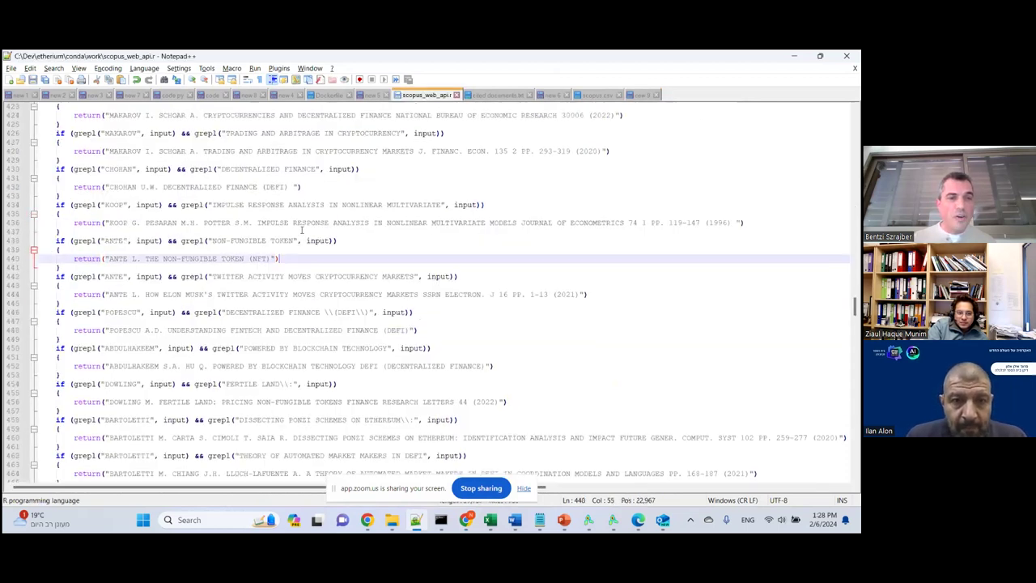
Look back through the grepl rules in scopus_web_api.r up to the decentralized finance and ICO gold rush references
{"action": "scroll", "coordinate": [297, 229], "scroll_direction": "up", "scroll_amount": 9}
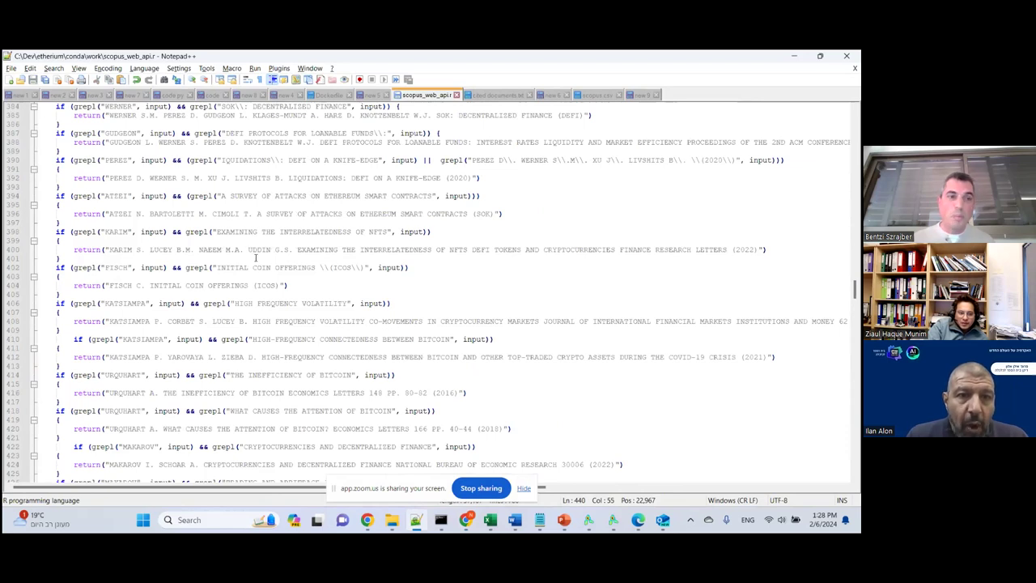
{"action": "scroll", "coordinate": [251, 264], "scroll_direction": "up", "scroll_amount": 3}
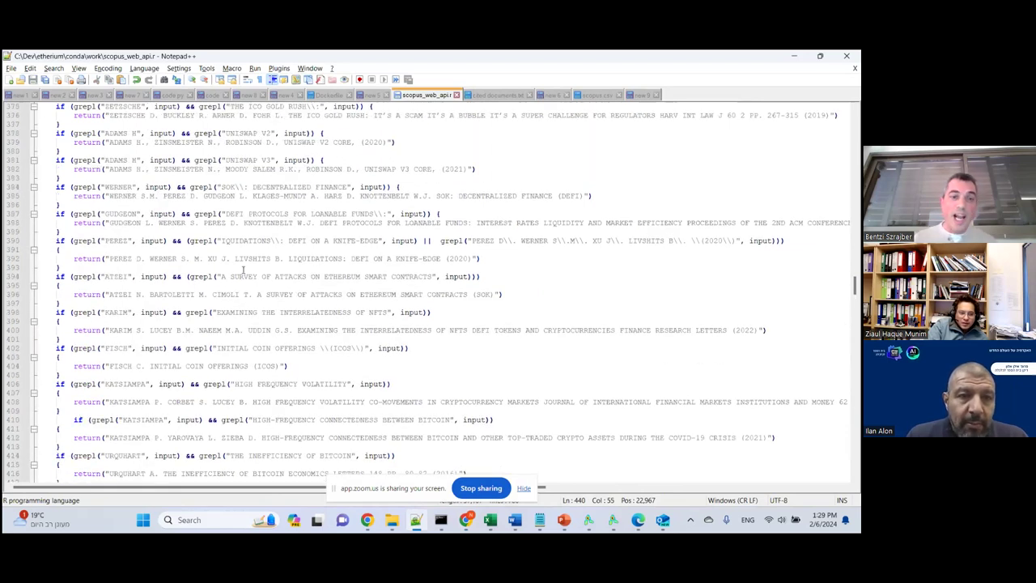
{"action": "scroll", "coordinate": [243, 270], "scroll_direction": "up", "scroll_amount": 1}
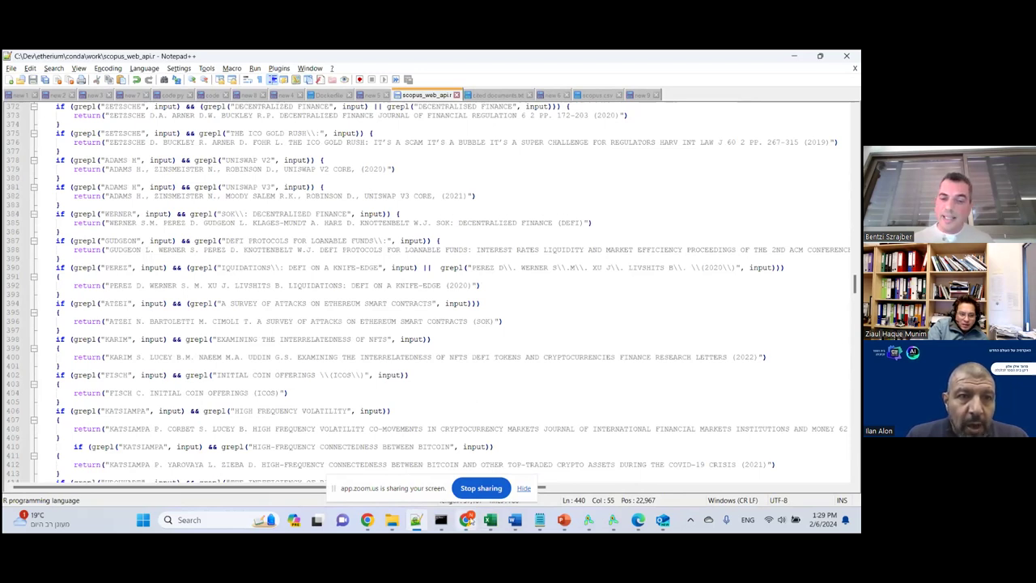
Switch to the synonyms notebook in Chrome and highlight the table call in the cell that counts first words of row_names_vector
{"action": "left_click", "coordinate": [466, 520]}
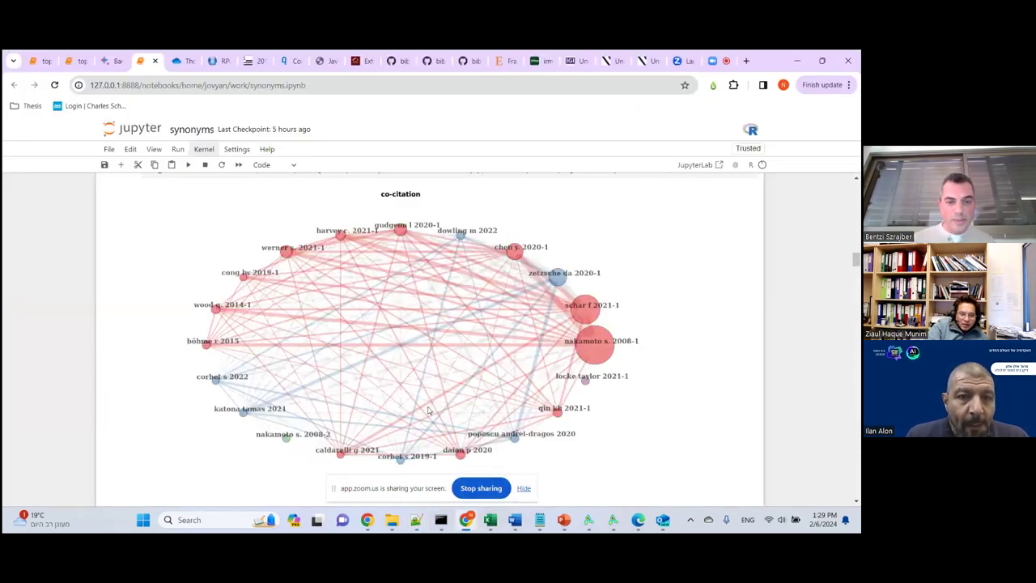
{"action": "scroll", "coordinate": [327, 417], "scroll_direction": "down", "scroll_amount": 5}
{"action": "scroll", "coordinate": [326, 417], "scroll_direction": "down", "scroll_amount": 5}
{"action": "left_click", "coordinate": [397, 338]}
{"action": "scroll", "coordinate": [369, 370], "scroll_direction": "up", "scroll_amount": 5}
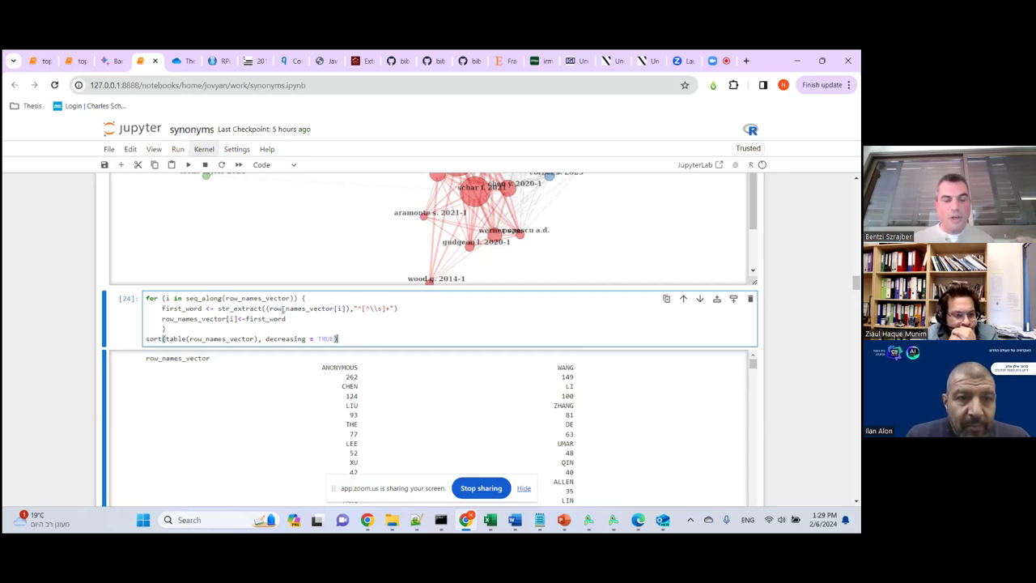
{"action": "left_click", "coordinate": [155, 330]}
{"action": "double_click", "coordinate": [174, 339]}
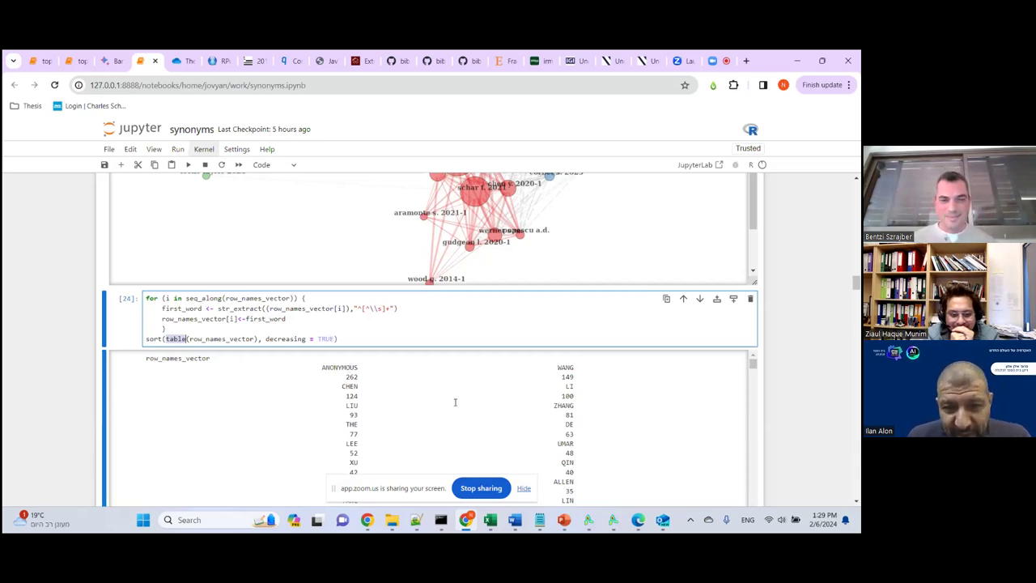
Examine the sorted first-word frequency list in that cell's output, from the most frequent entries downward
{"action": "triple_click", "coordinate": [345, 387]}
{"action": "left_click", "coordinate": [354, 393]}
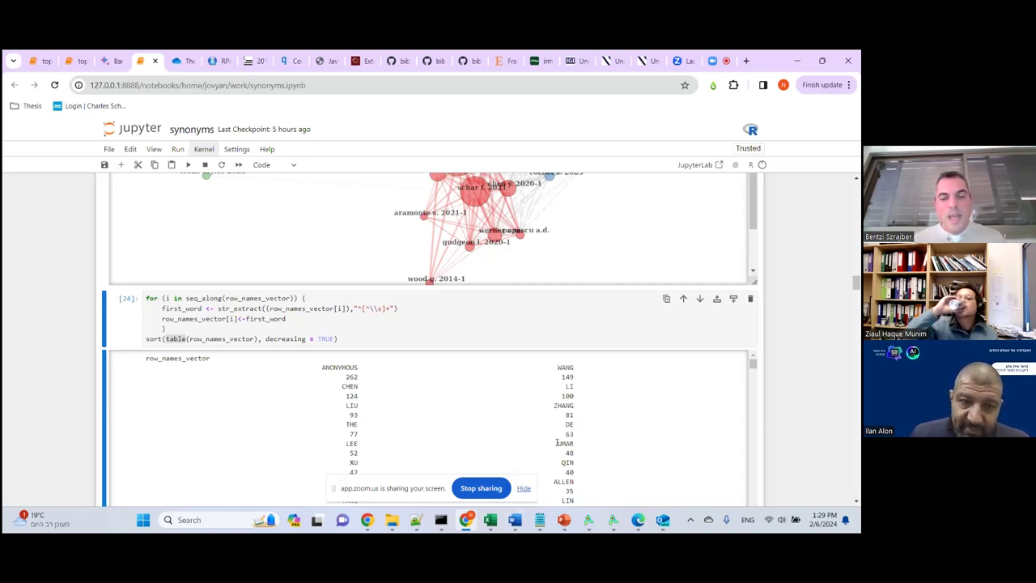
{"action": "scroll", "coordinate": [586, 434], "scroll_direction": "down", "scroll_amount": 2}
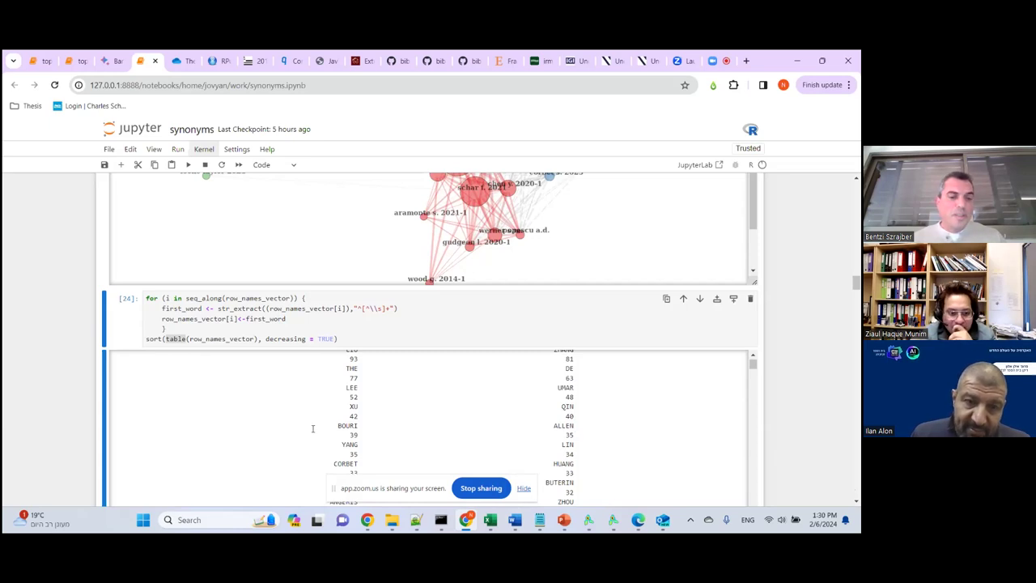
{"action": "scroll", "coordinate": [313, 427], "scroll_direction": "up", "scroll_amount": 2}
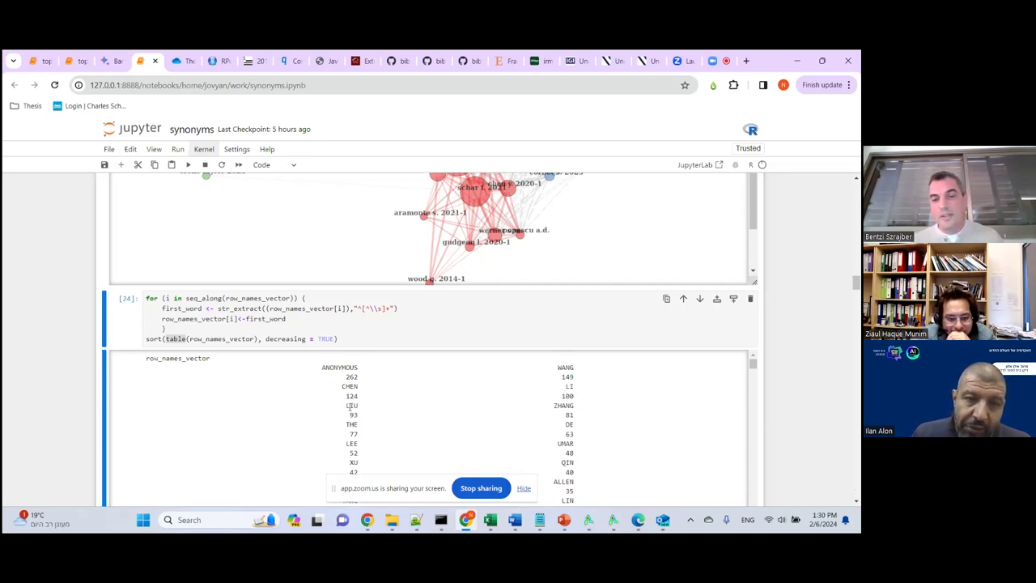
{"action": "scroll", "coordinate": [488, 394], "scroll_direction": "down", "scroll_amount": 5}
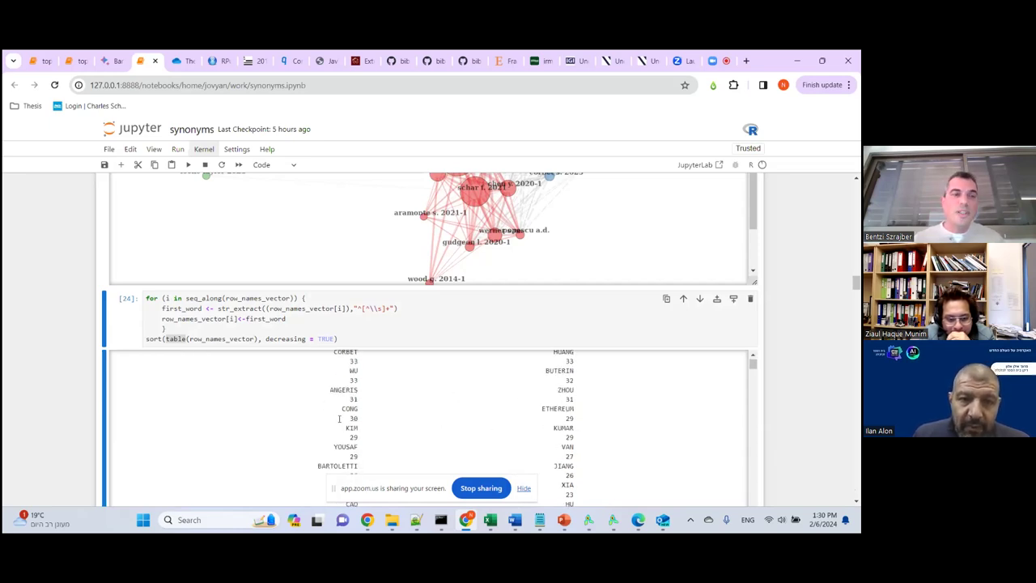
Open the topic modeling notebook and trace the code from the reference output back through filterByTitle to the grepl unification rules
{"action": "left_click", "coordinate": [77, 61]}
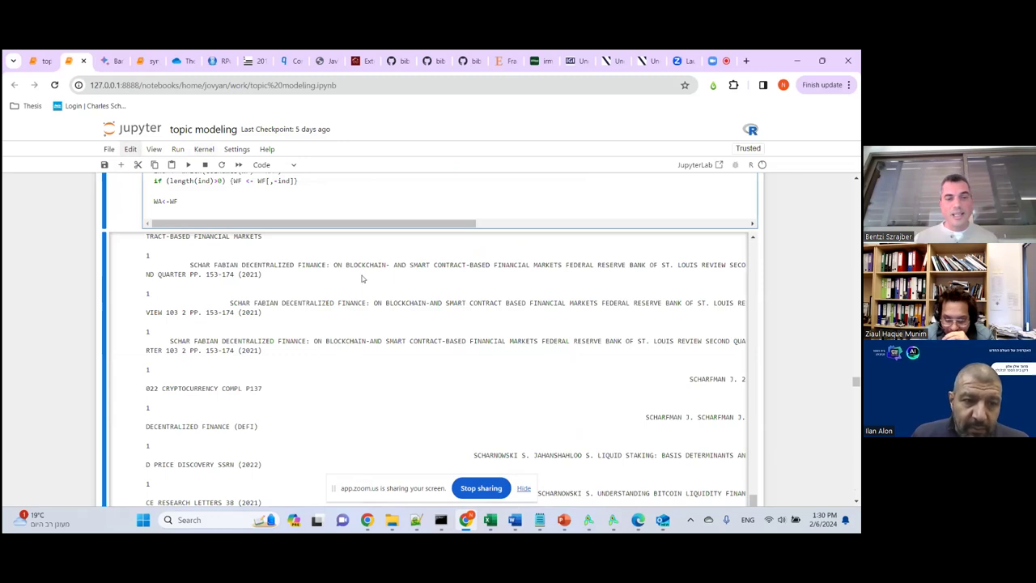
{"action": "scroll", "coordinate": [325, 269], "scroll_direction": "up", "scroll_amount": 5}
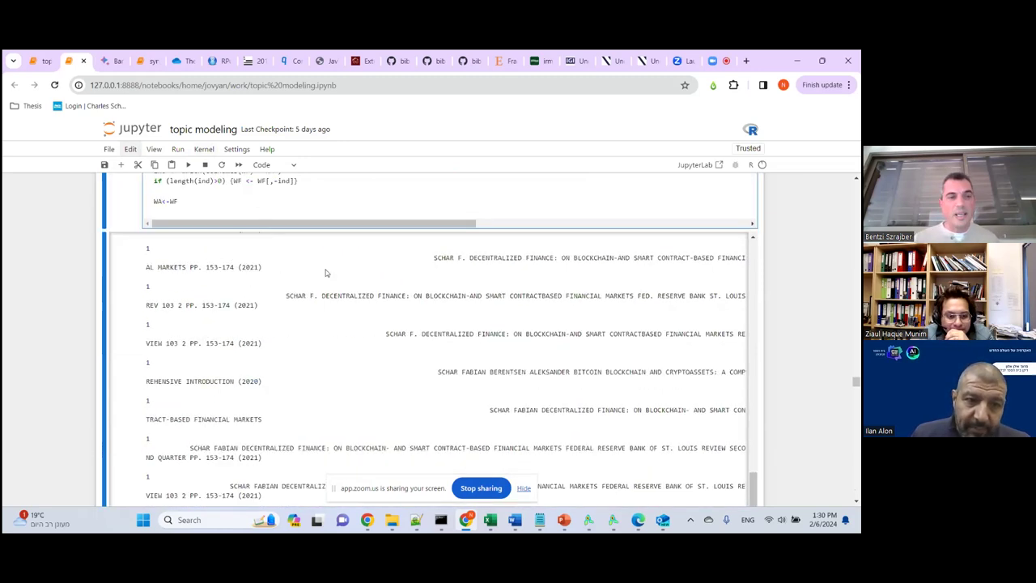
{"action": "scroll", "coordinate": [48, 238], "scroll_direction": "up", "scroll_amount": 10}
{"action": "scroll", "coordinate": [122, 265], "scroll_direction": "up", "scroll_amount": 10}
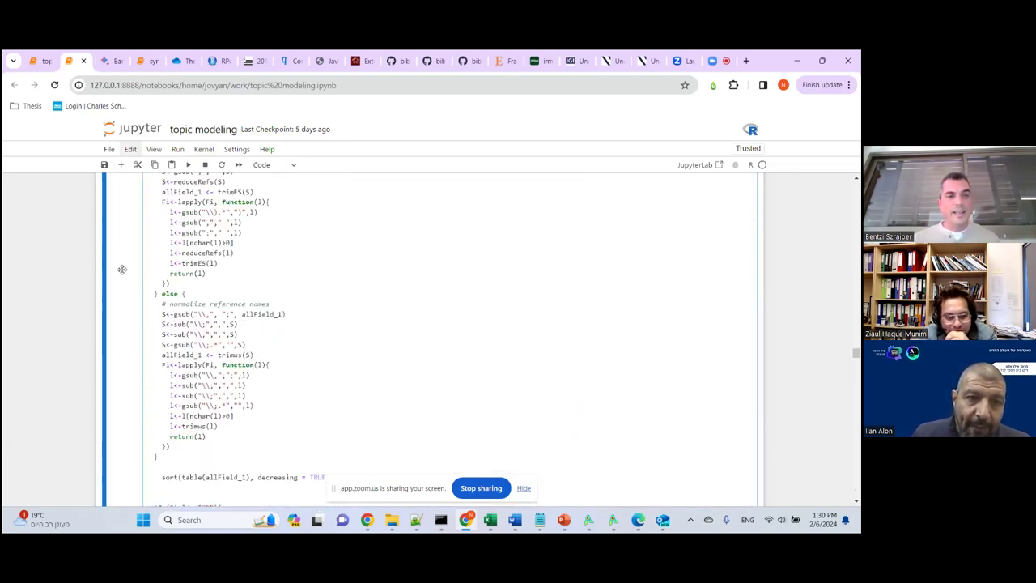
{"action": "scroll", "coordinate": [224, 342], "scroll_direction": "up", "scroll_amount": 5}
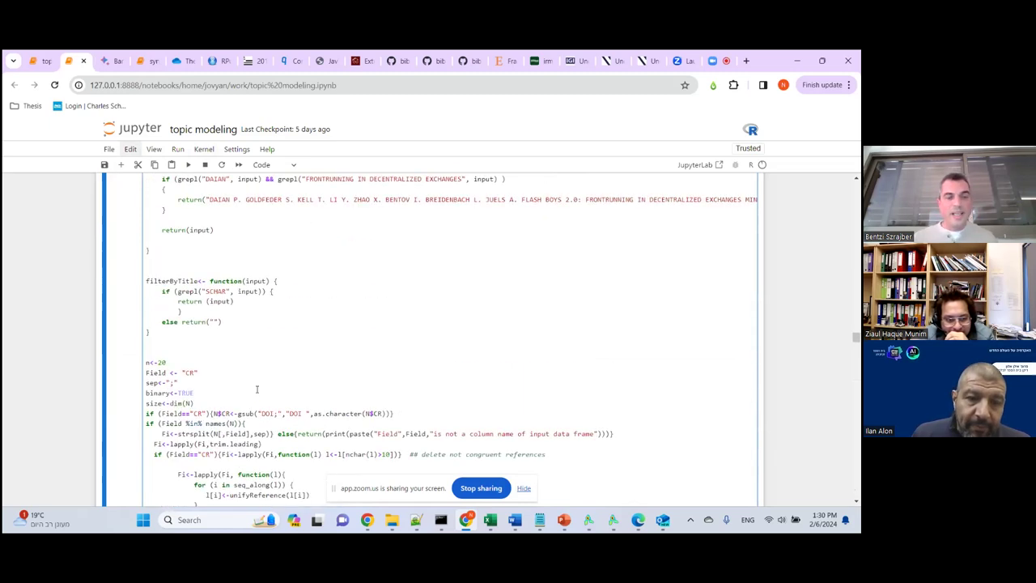
{"action": "scroll", "coordinate": [257, 389], "scroll_direction": "up", "scroll_amount": 2}
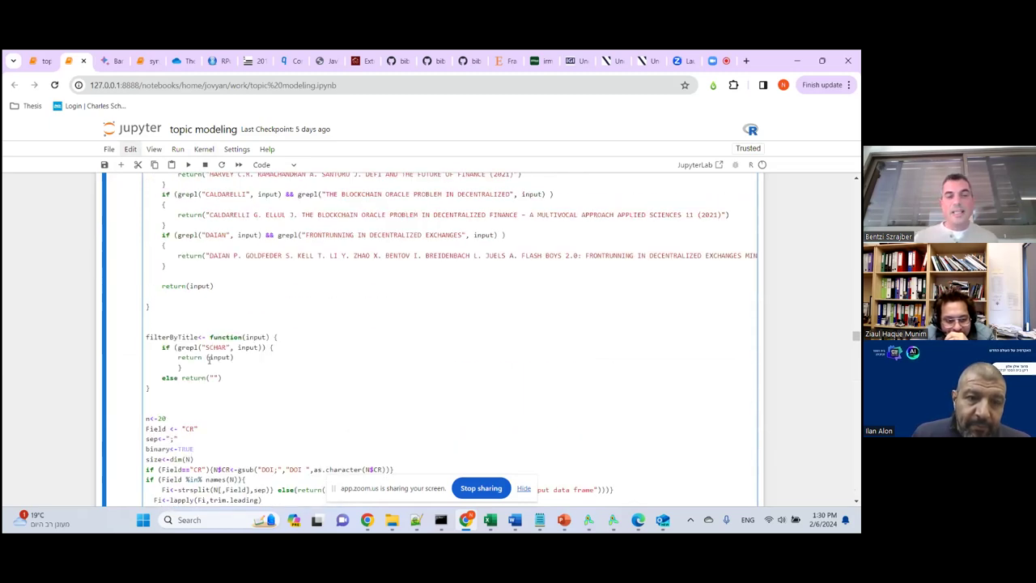
{"action": "scroll", "coordinate": [236, 356], "scroll_direction": "up", "scroll_amount": 6}
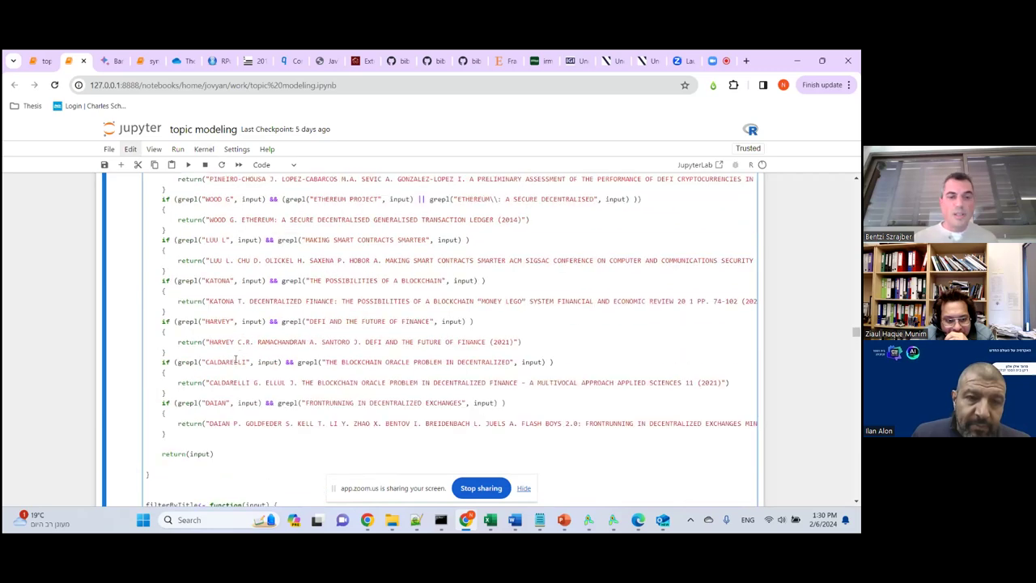
{"action": "scroll", "coordinate": [236, 358], "scroll_direction": "up", "scroll_amount": 6}
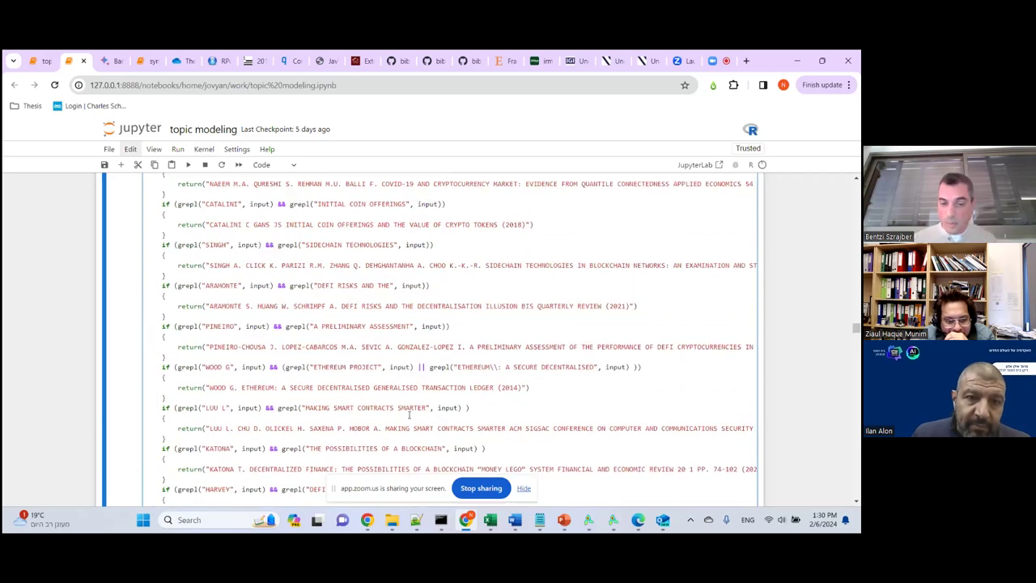
Switch to Notepad++ and examine the earlier grepl rules, marking the one for "On the network topology of variance decompositions"
{"action": "left_click", "coordinate": [415, 520]}
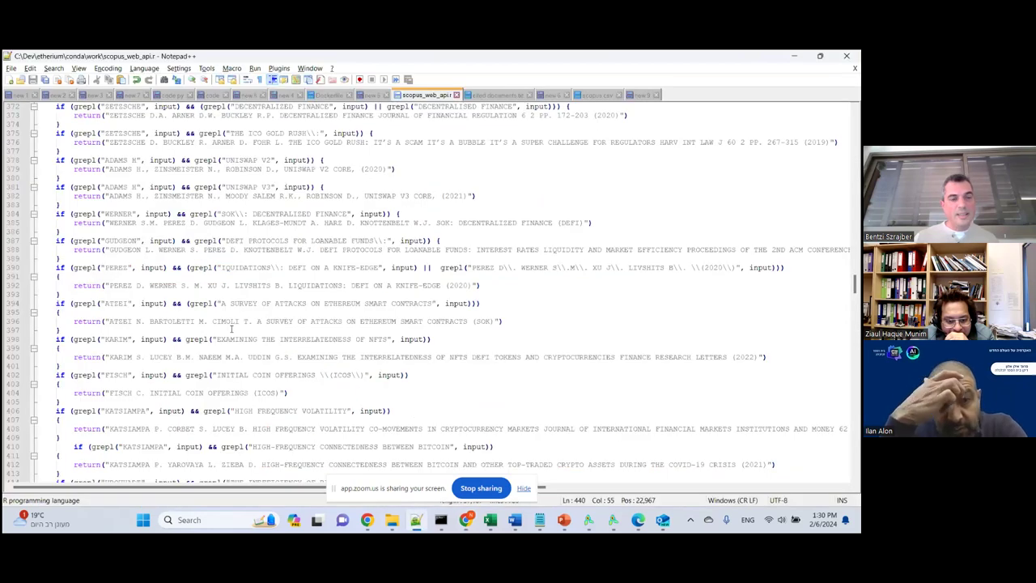
{"action": "scroll", "coordinate": [231, 327], "scroll_direction": "up", "scroll_amount": 3}
{"action": "scroll", "coordinate": [231, 328], "scroll_direction": "up", "scroll_amount": 3}
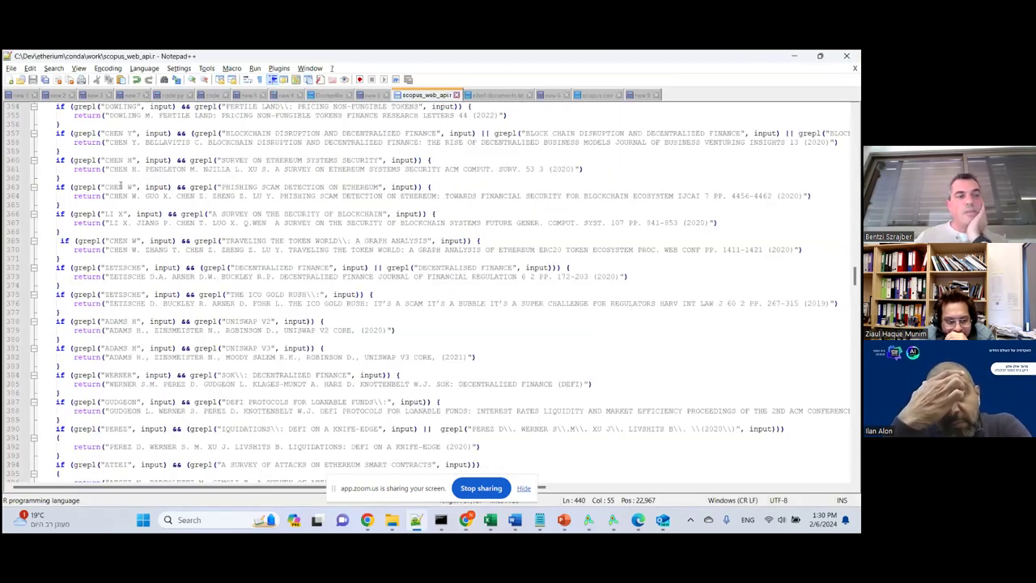
{"action": "scroll", "coordinate": [101, 209], "scroll_direction": "up", "scroll_amount": 7}
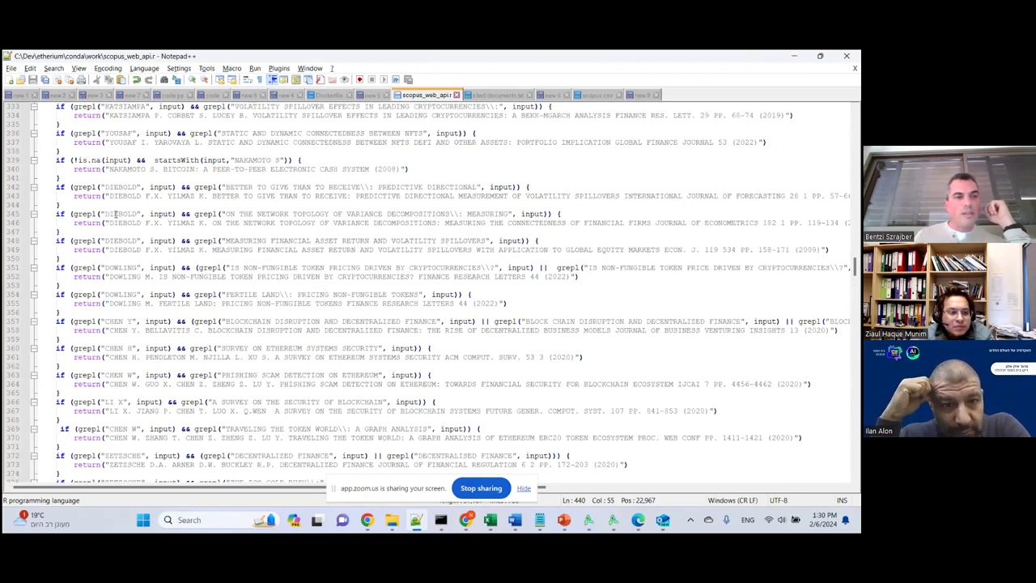
{"action": "left_click_drag", "start_coordinate": [106, 214], "coordinate": [165, 214]}
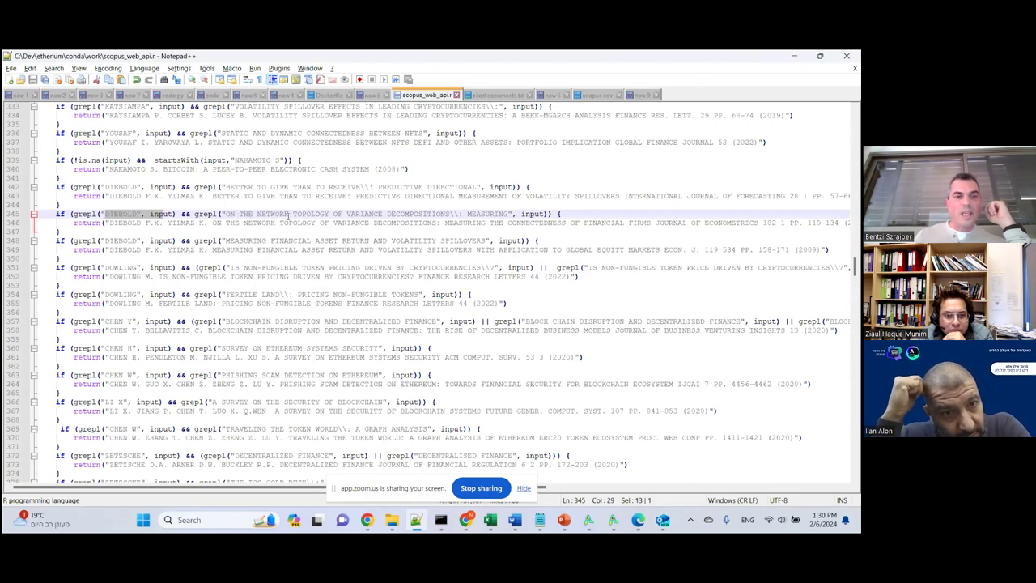
{"action": "left_click", "coordinate": [118, 222]}
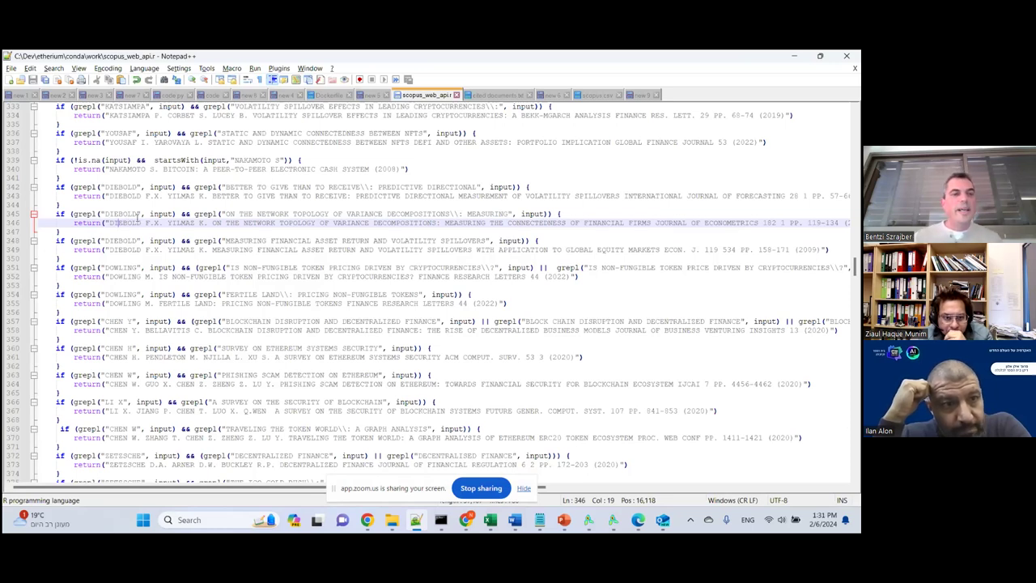
{"action": "scroll", "coordinate": [138, 217], "scroll_direction": "up", "scroll_amount": 1}
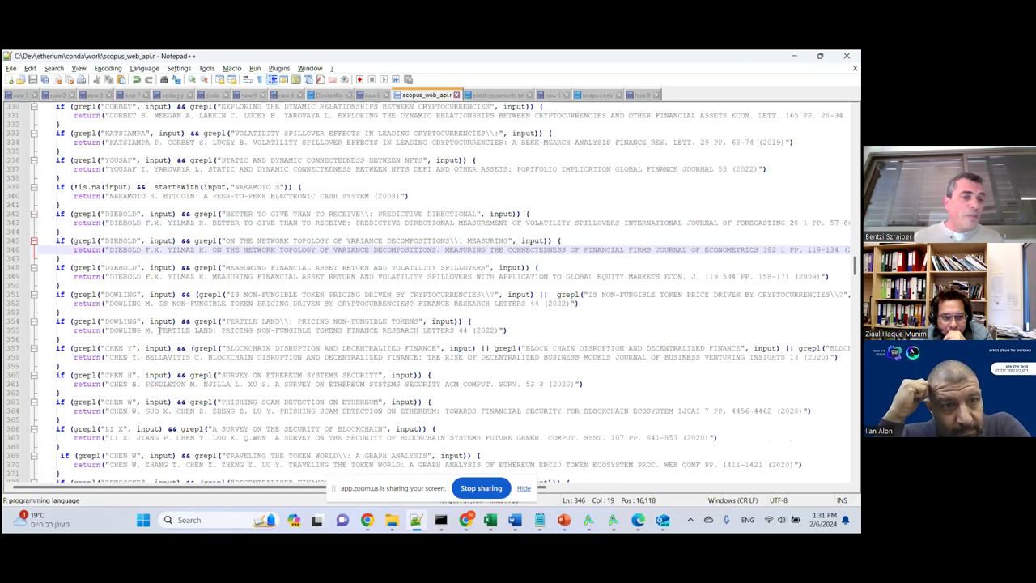
{"action": "scroll", "coordinate": [152, 312], "scroll_direction": "up", "scroll_amount": 10}
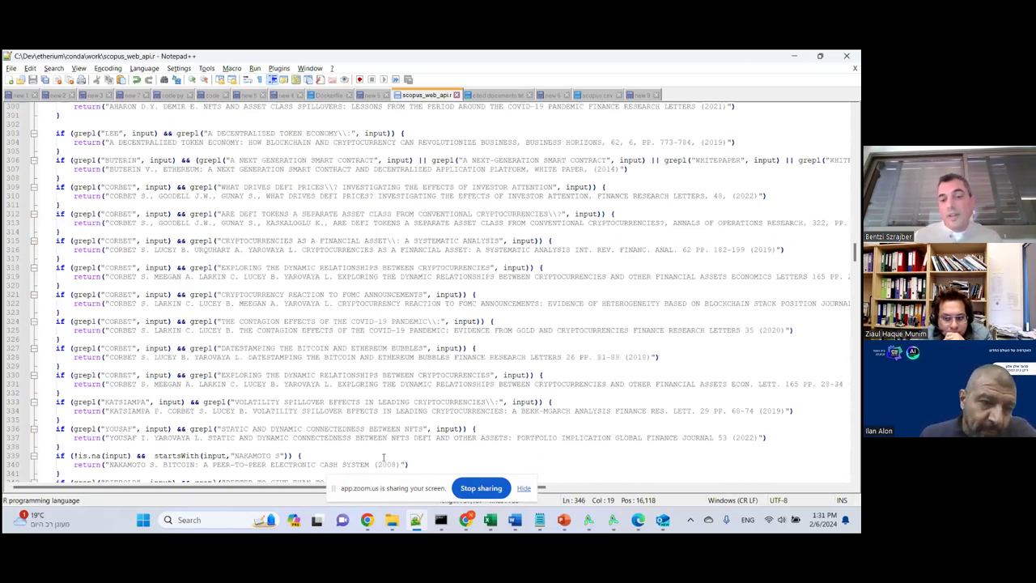
Return to the synonyms notebook in Chrome and view the co-citation network built with biblioNetworkCustomized and the synonyms vector
{"action": "mouse_move", "coordinate": [467, 526]}
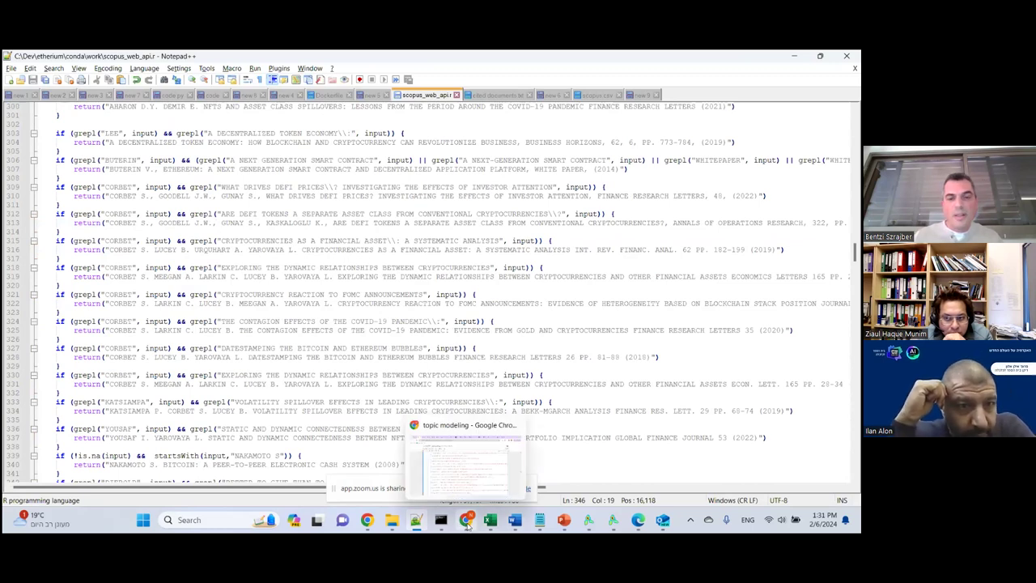
{"action": "left_click", "coordinate": [469, 522]}
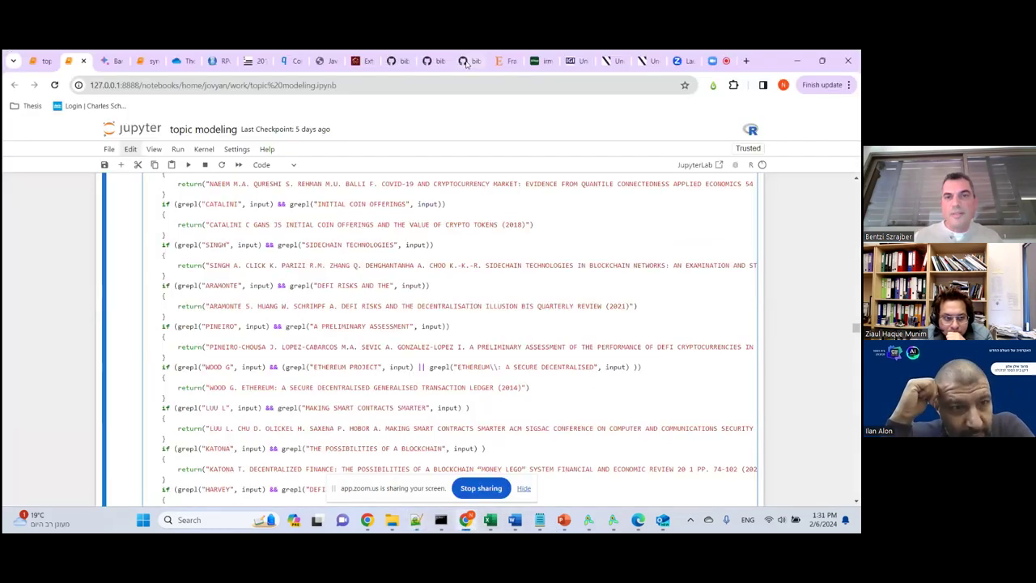
{"action": "left_click", "coordinate": [504, 61]}
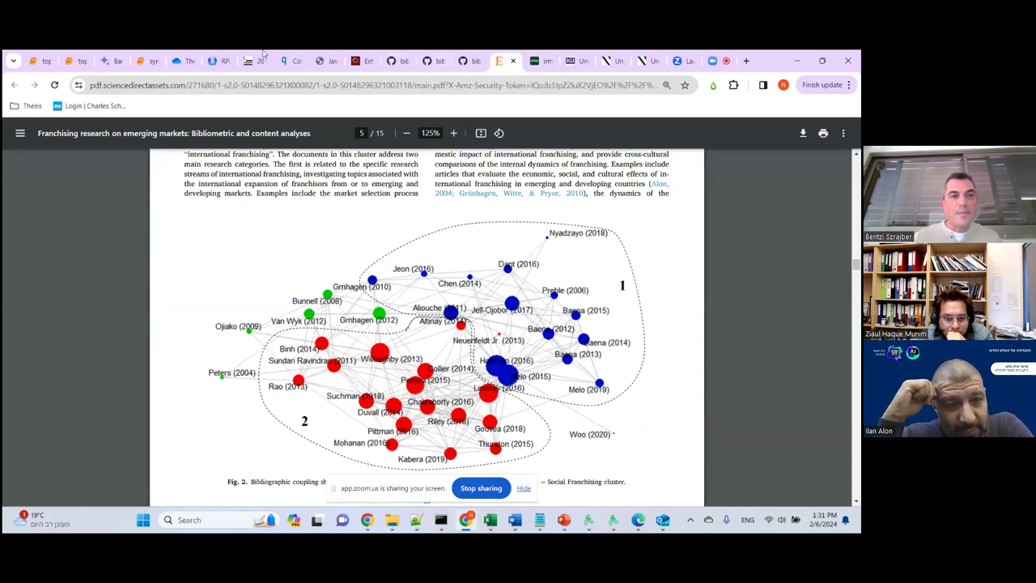
{"action": "left_click", "coordinate": [146, 60]}
{"action": "scroll", "coordinate": [218, 255], "scroll_direction": "up", "scroll_amount": 4}
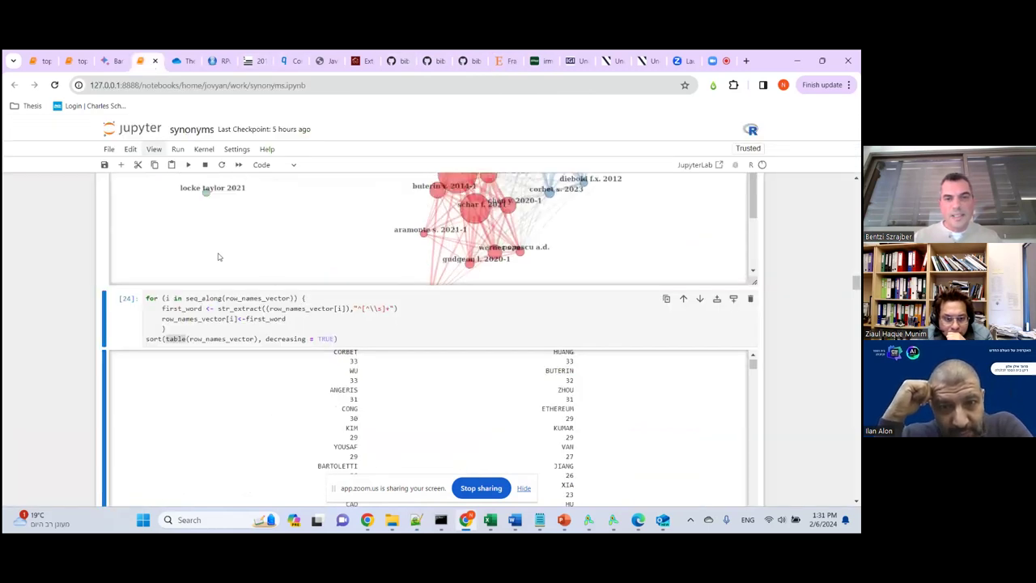
{"action": "scroll", "coordinate": [570, 350], "scroll_direction": "down", "scroll_amount": 1}
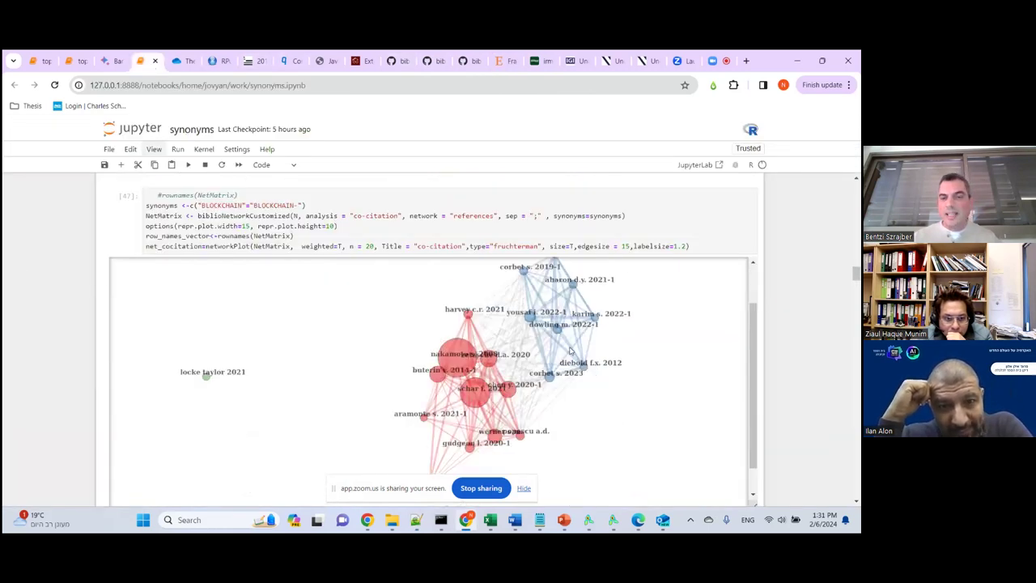
{"action": "scroll", "coordinate": [625, 360], "scroll_direction": "down", "scroll_amount": 1}
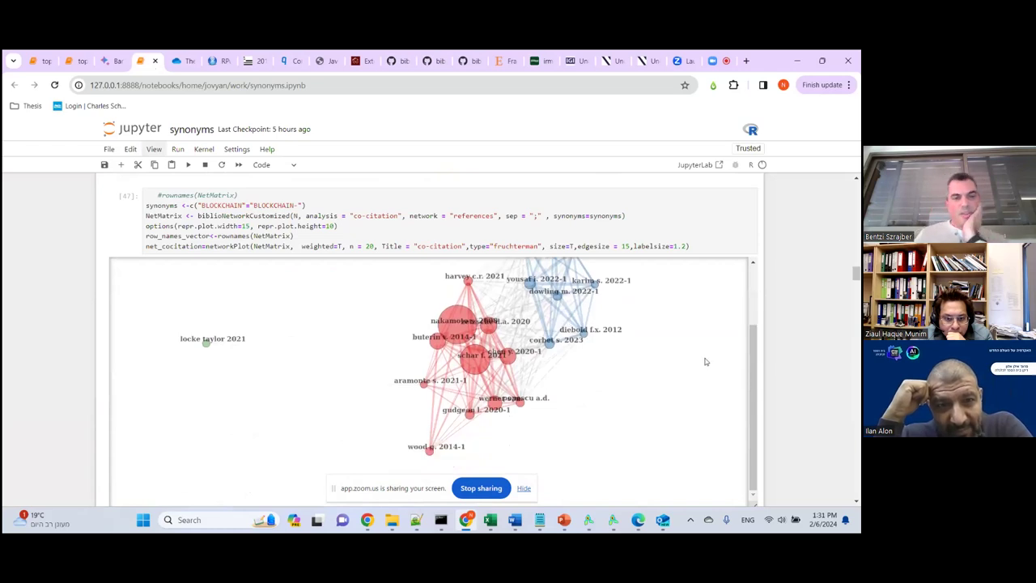
Go past the MW network to the remove_locke_regex cell and examine the 30-node spinglass co-citation network built from NOLCOCKE_N
{"action": "scroll", "coordinate": [840, 369], "scroll_direction": "down", "scroll_amount": 10}
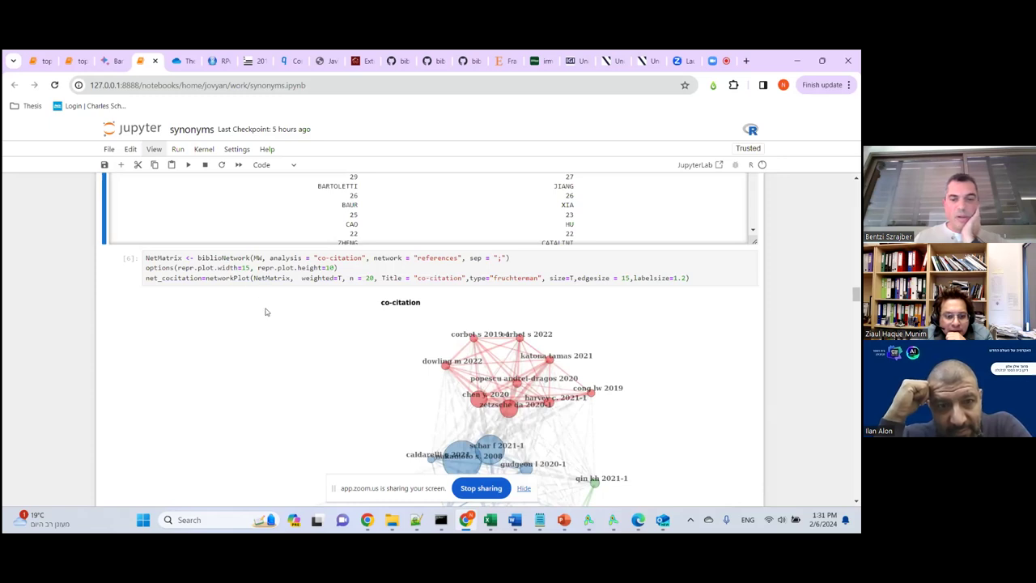
{"action": "scroll", "coordinate": [265, 308], "scroll_direction": "down", "scroll_amount": 1}
{"action": "scroll", "coordinate": [773, 393], "scroll_direction": "up", "scroll_amount": 3}
{"action": "scroll", "coordinate": [789, 392], "scroll_direction": "down", "scroll_amount": 9}
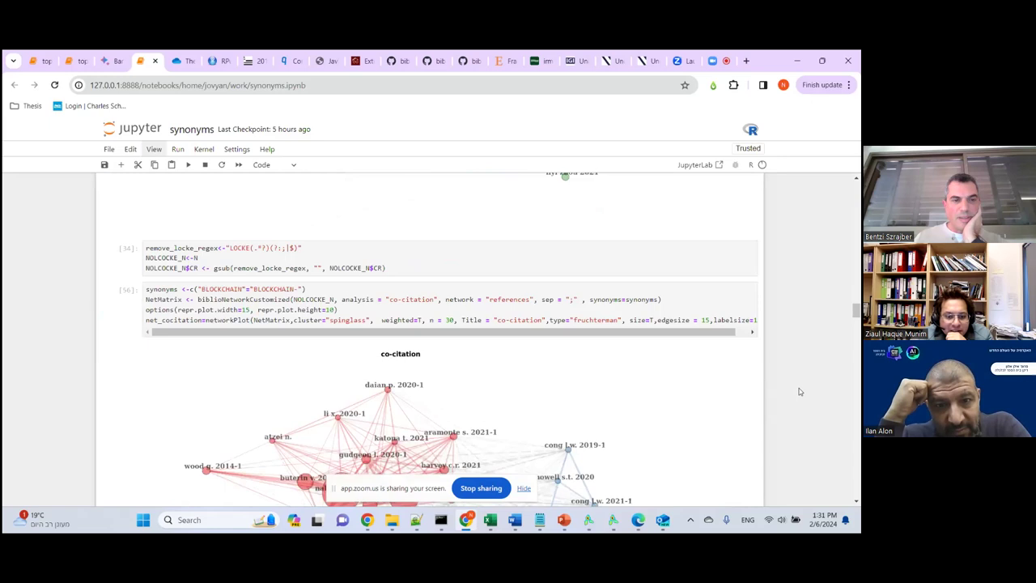
{"action": "scroll", "coordinate": [799, 392], "scroll_direction": "down", "scroll_amount": 3}
{"action": "scroll", "coordinate": [419, 351], "scroll_direction": "up", "scroll_amount": 1}
{"action": "scroll", "coordinate": [417, 351], "scroll_direction": "down", "scroll_amount": 1}
{"action": "scroll", "coordinate": [413, 350], "scroll_direction": "up", "scroll_amount": 1}
{"action": "scroll", "coordinate": [411, 353], "scroll_direction": "down", "scroll_amount": 1}
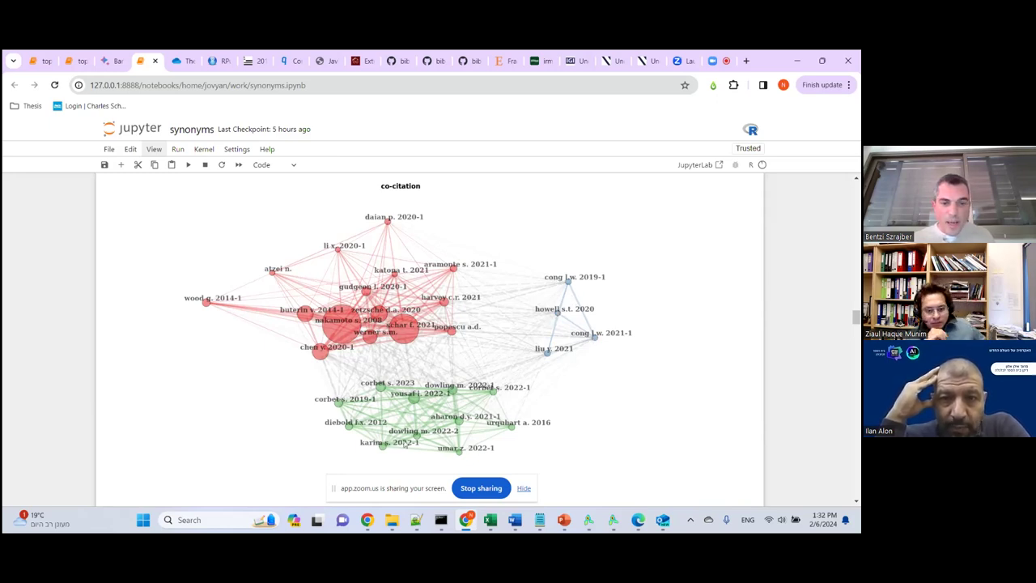
Select the spinglass network's cell and view the plot together with the biblioNetworkCustomized code that produces it
{"action": "left_click", "coordinate": [495, 393]}
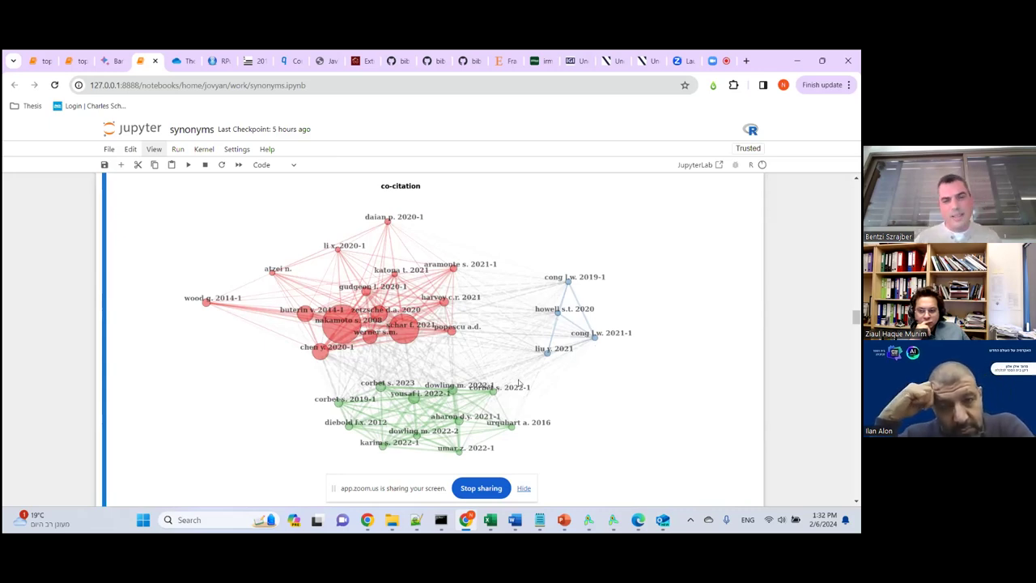
{"action": "scroll", "coordinate": [558, 393], "scroll_direction": "up", "scroll_amount": 1}
{"action": "scroll", "coordinate": [558, 393], "scroll_direction": "down", "scroll_amount": 1}
{"action": "scroll", "coordinate": [554, 397], "scroll_direction": "up", "scroll_amount": 1}
{"action": "scroll", "coordinate": [549, 397], "scroll_direction": "up", "scroll_amount": 1}
{"action": "scroll", "coordinate": [544, 395], "scroll_direction": "down", "scroll_amount": 1}
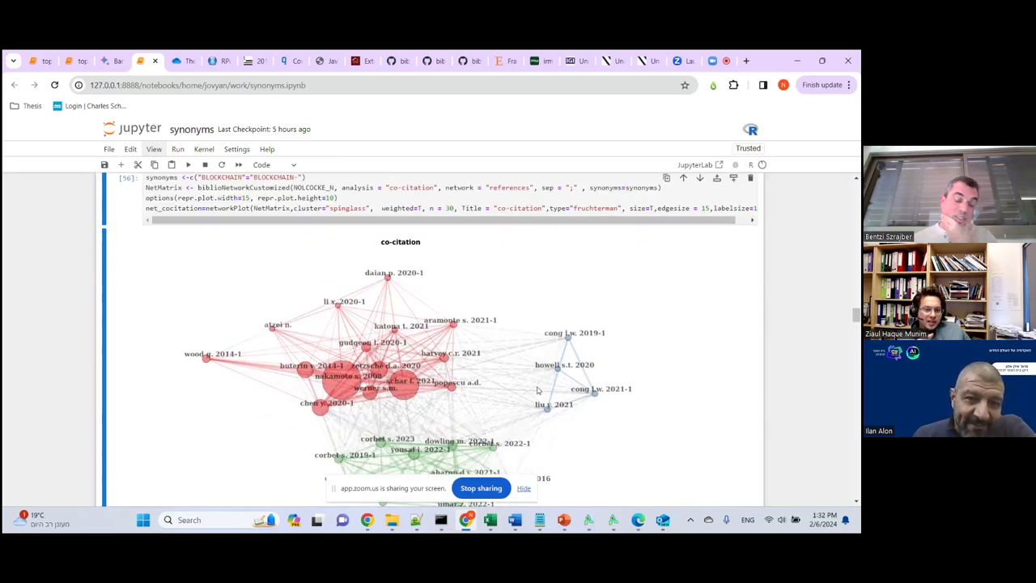
View the spinglass co-citation network, then mark the biblioNetworkCustomized function name in the cell that builds it
{"action": "scroll", "coordinate": [537, 388], "scroll_direction": "down", "scroll_amount": 1}
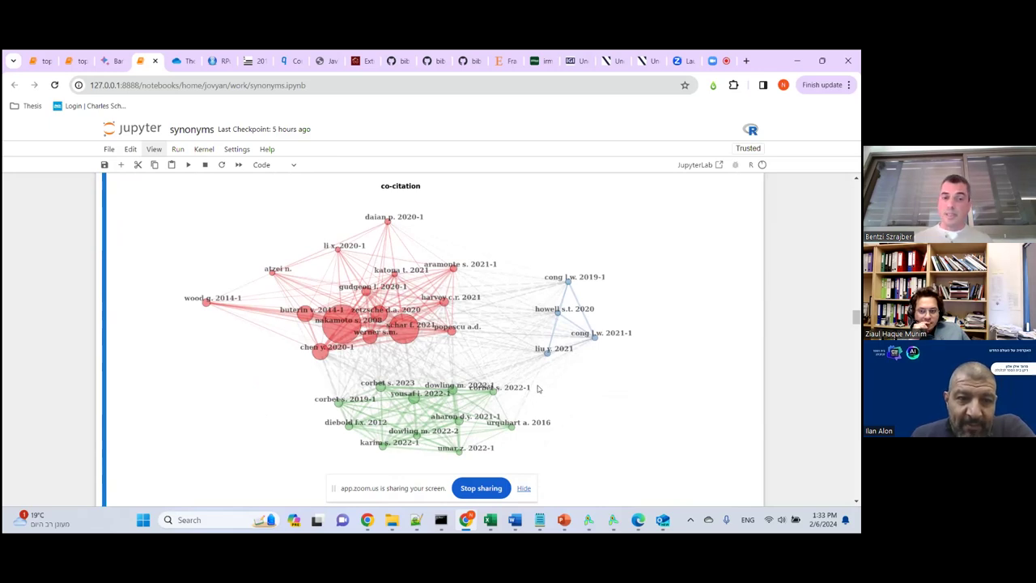
{"action": "scroll", "coordinate": [537, 382], "scroll_direction": "up", "scroll_amount": 1}
{"action": "scroll", "coordinate": [537, 389], "scroll_direction": "up", "scroll_amount": 1}
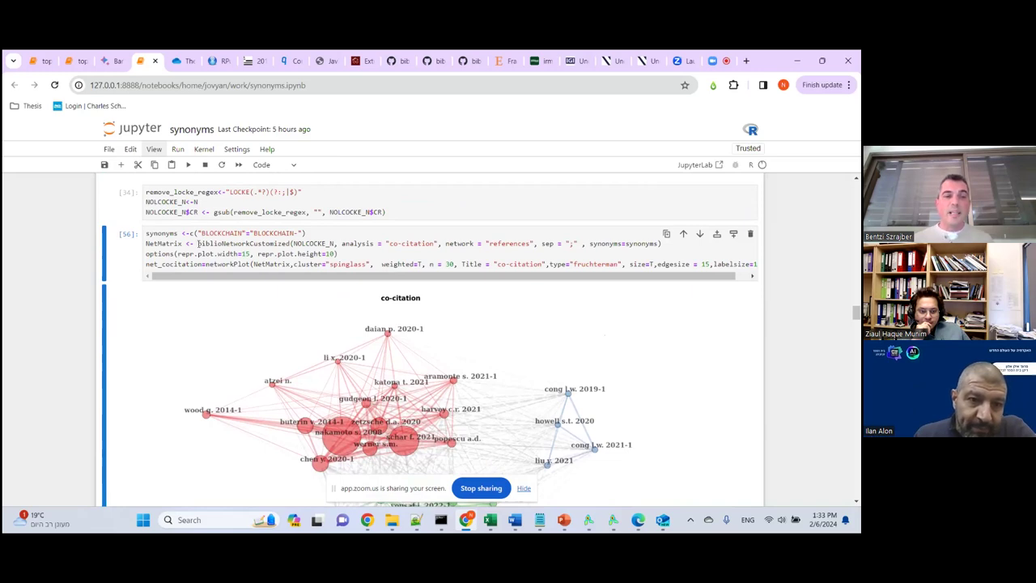
{"action": "left_click_drag", "start_coordinate": [195, 243], "coordinate": [289, 242]}
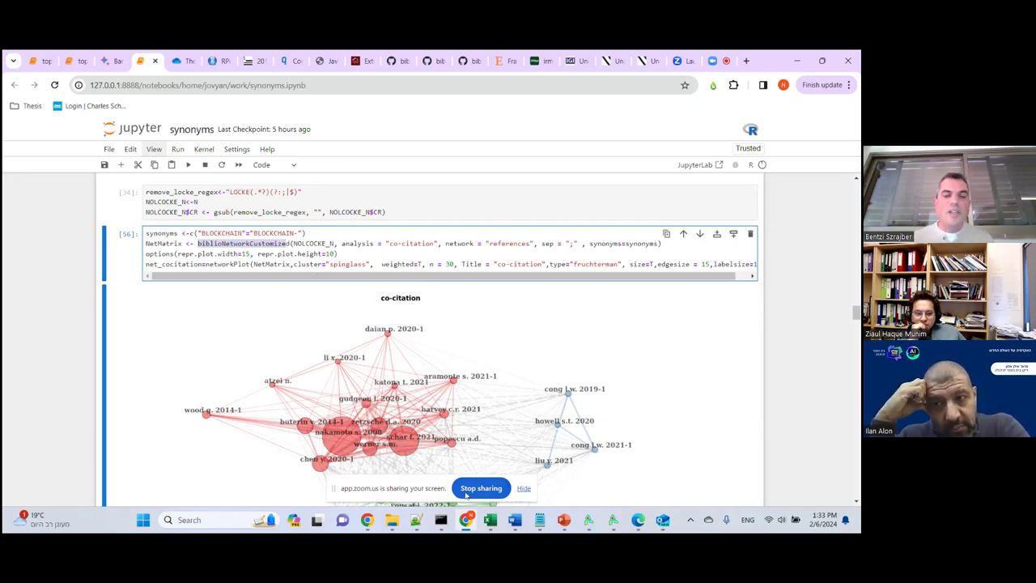
Switch to Notepad++ and locate the co-citation block's references case in scopus_web_api.r, marking its cocMatrixCustomized call
{"action": "mouse_move", "coordinate": [465, 518]}
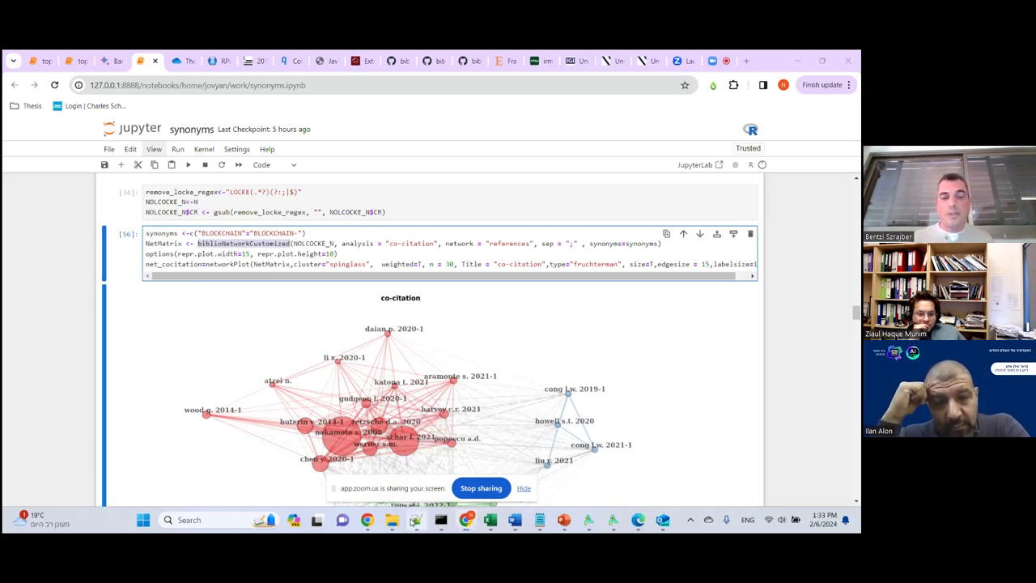
{"action": "left_click", "coordinate": [416, 519]}
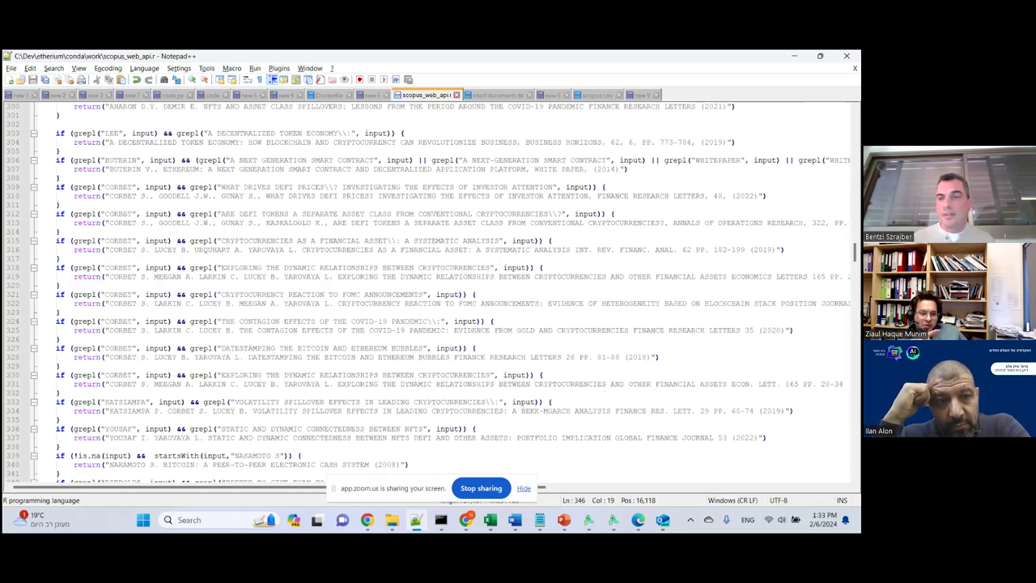
{"action": "left_click_drag", "start_coordinate": [855, 252], "coordinate": [851, 131]}
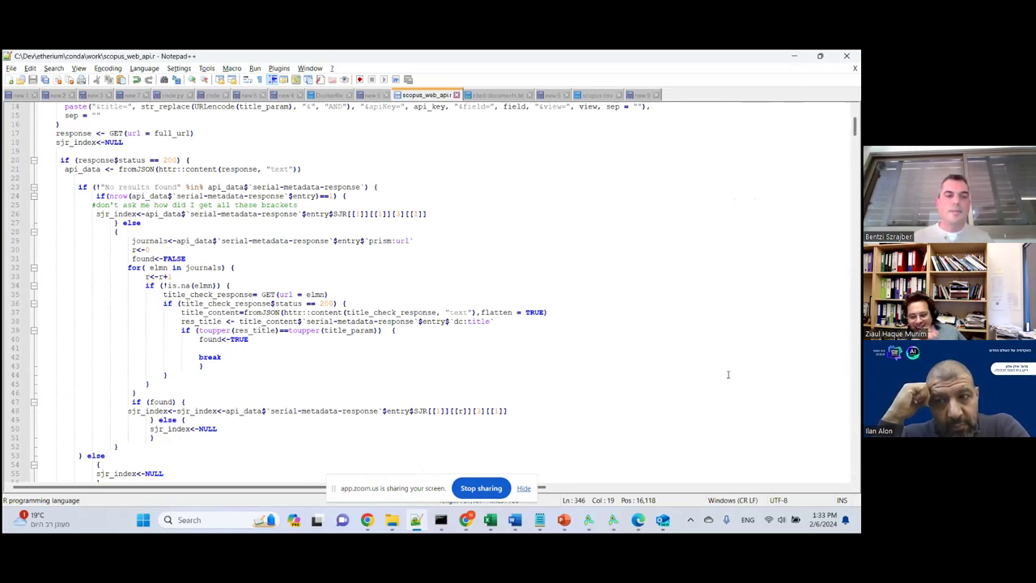
{"action": "scroll", "coordinate": [728, 374], "scroll_direction": "down", "scroll_amount": 15}
{"action": "scroll", "coordinate": [731, 357], "scroll_direction": "down", "scroll_amount": 14}
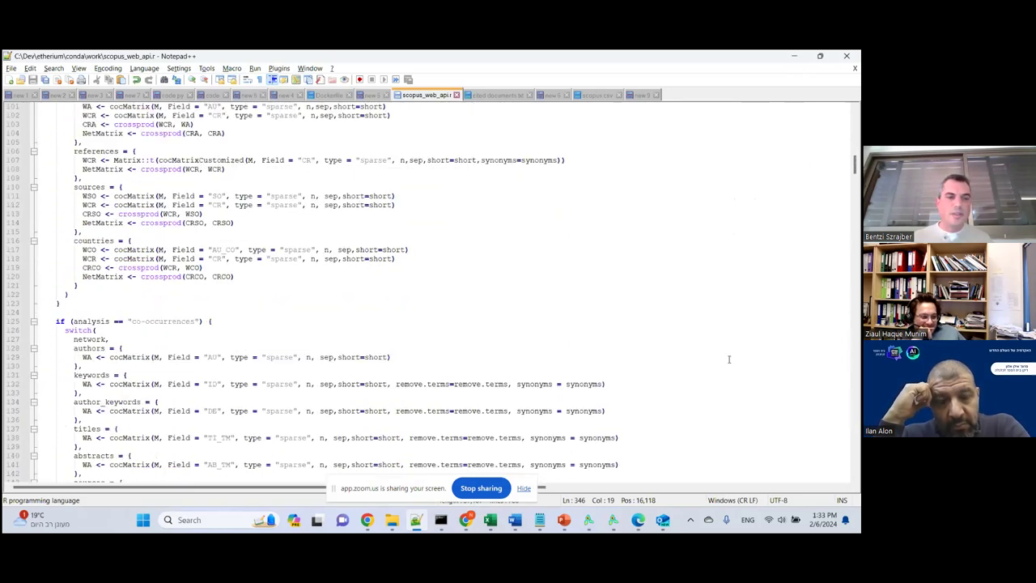
{"action": "scroll", "coordinate": [729, 358], "scroll_direction": "up", "scroll_amount": 4}
{"action": "scroll", "coordinate": [201, 390], "scroll_direction": "down", "scroll_amount": 3}
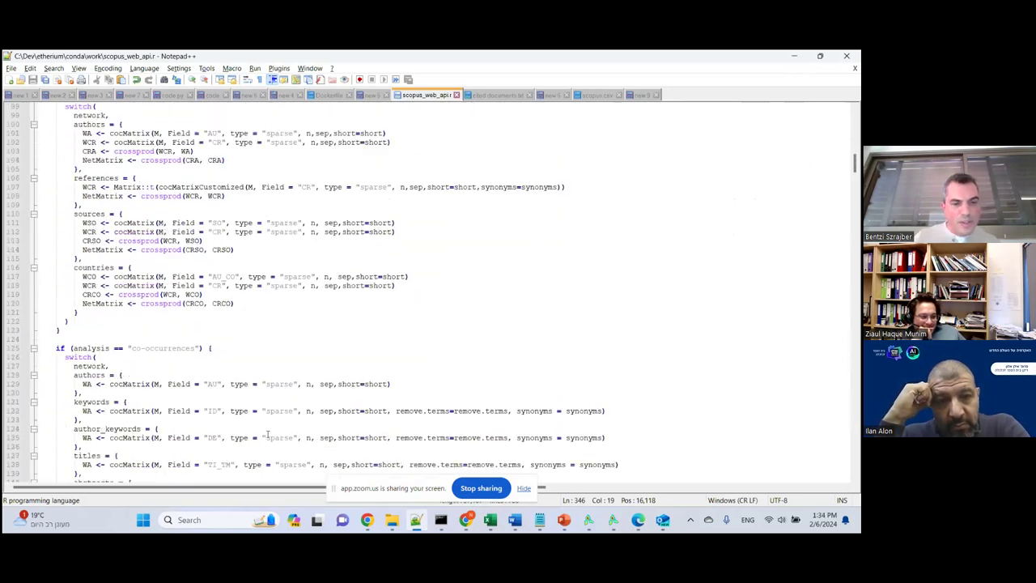
{"action": "scroll", "coordinate": [189, 447], "scroll_direction": "down", "scroll_amount": 2}
{"action": "scroll", "coordinate": [173, 435], "scroll_direction": "down", "scroll_amount": 3}
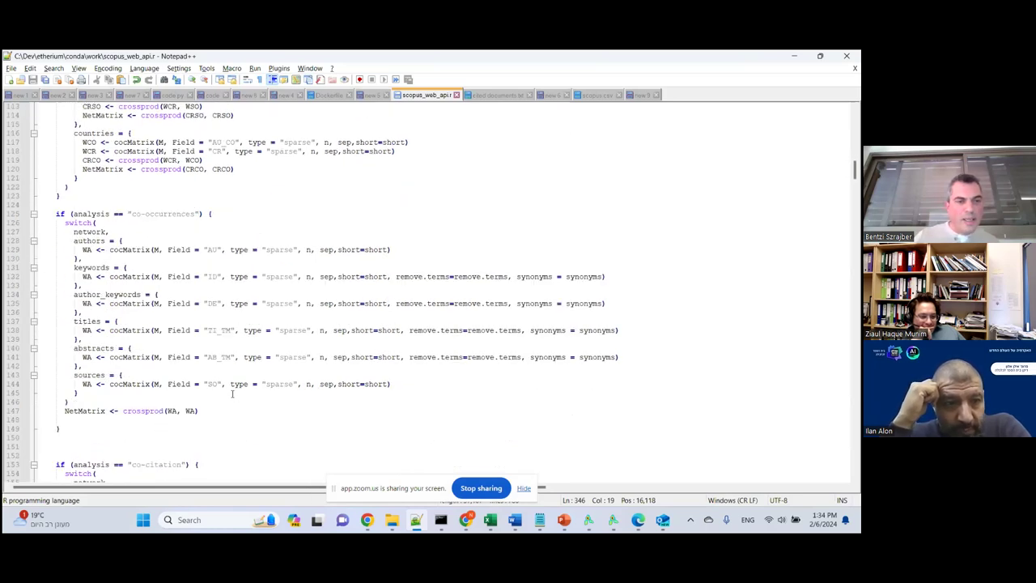
{"action": "scroll", "coordinate": [213, 401], "scroll_direction": "down", "scroll_amount": 2}
{"action": "scroll", "coordinate": [213, 402], "scroll_direction": "down", "scroll_amount": 3}
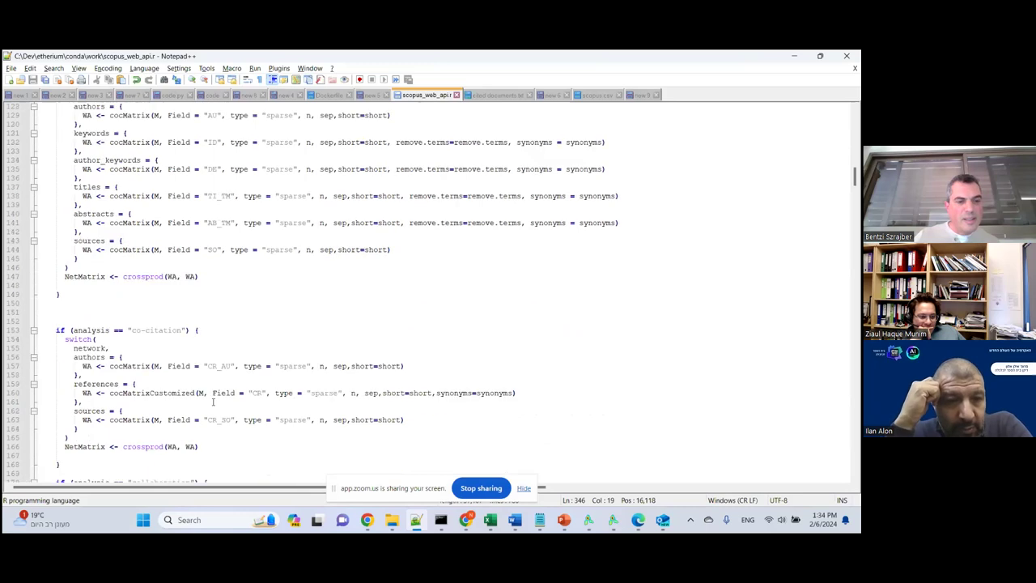
{"action": "double_click", "coordinate": [127, 392]}
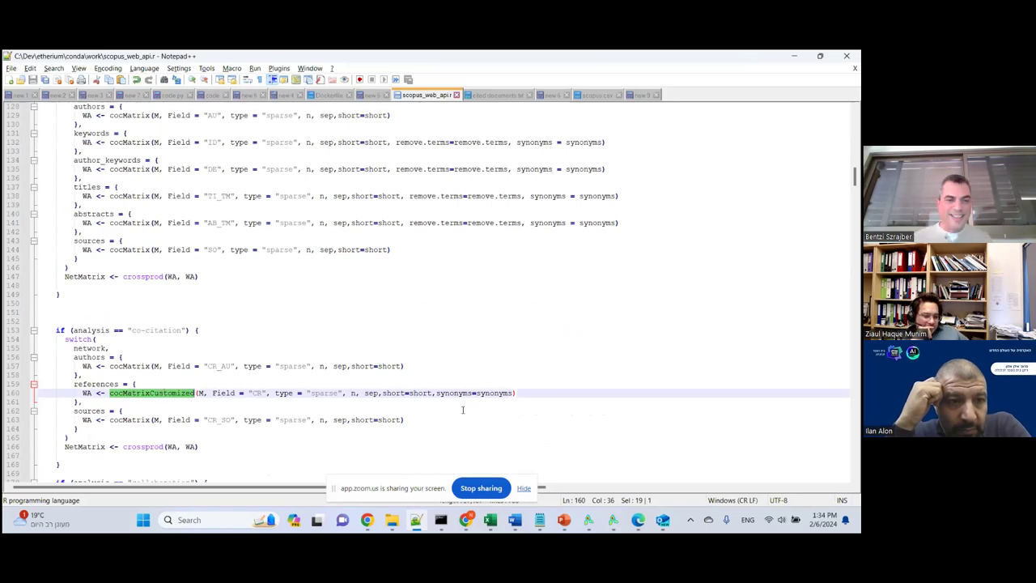
Find the cocMatrixCustomized definition and place the cursor at the first grepl rule of its unifyReference function
{"action": "scroll", "coordinate": [419, 386], "scroll_direction": "down", "scroll_amount": 18}
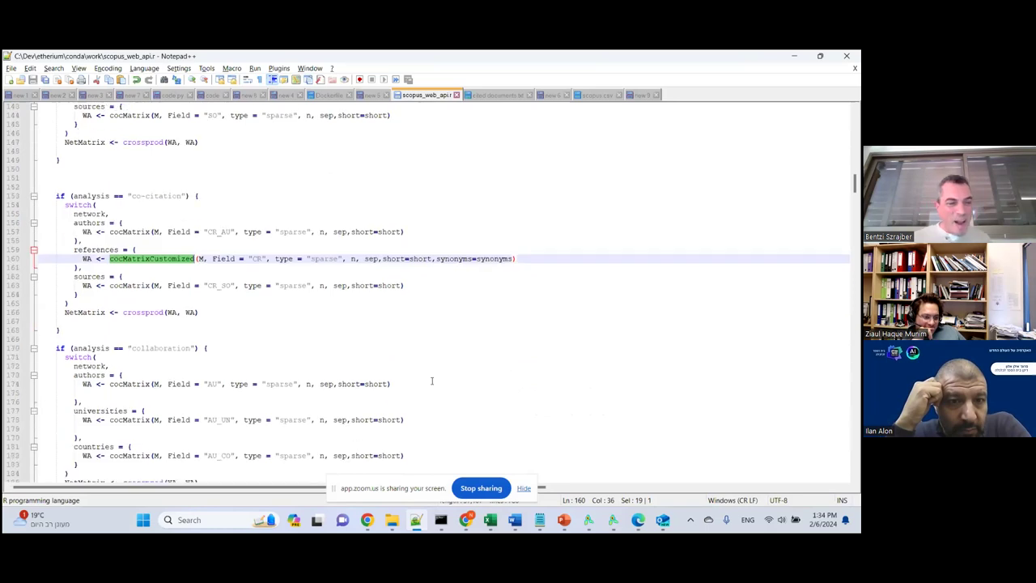
{"action": "scroll", "coordinate": [419, 387], "scroll_direction": "down", "scroll_amount": 19}
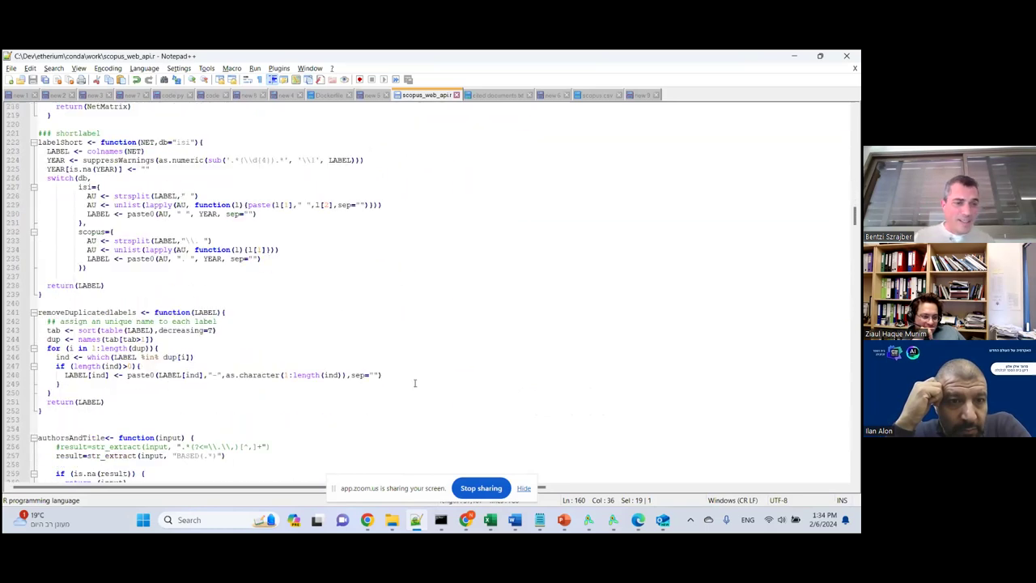
{"action": "scroll", "coordinate": [409, 378], "scroll_direction": "down", "scroll_amount": 6}
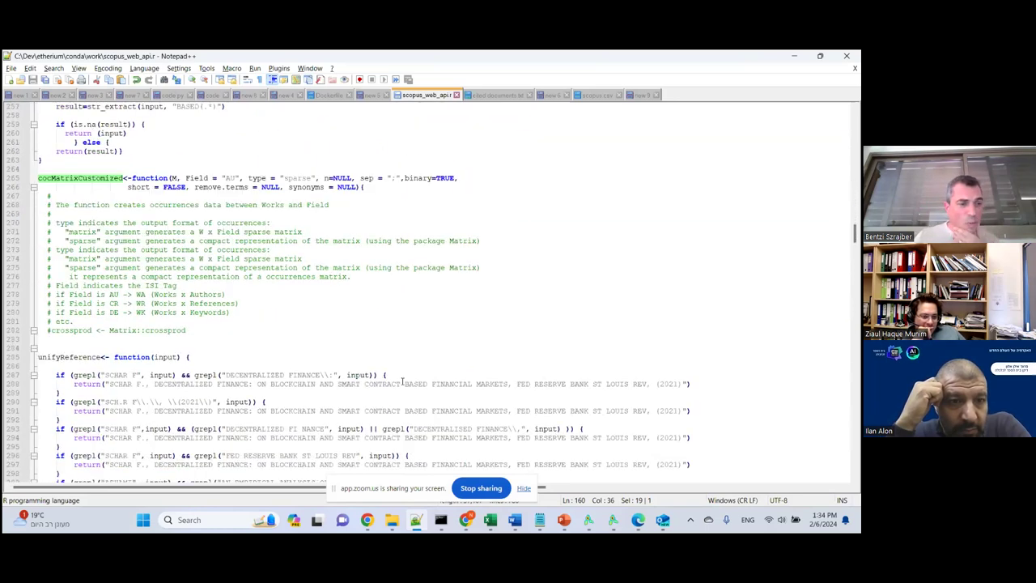
{"action": "scroll", "coordinate": [402, 380], "scroll_direction": "down", "scroll_amount": 3}
{"action": "left_click", "coordinate": [56, 267]}
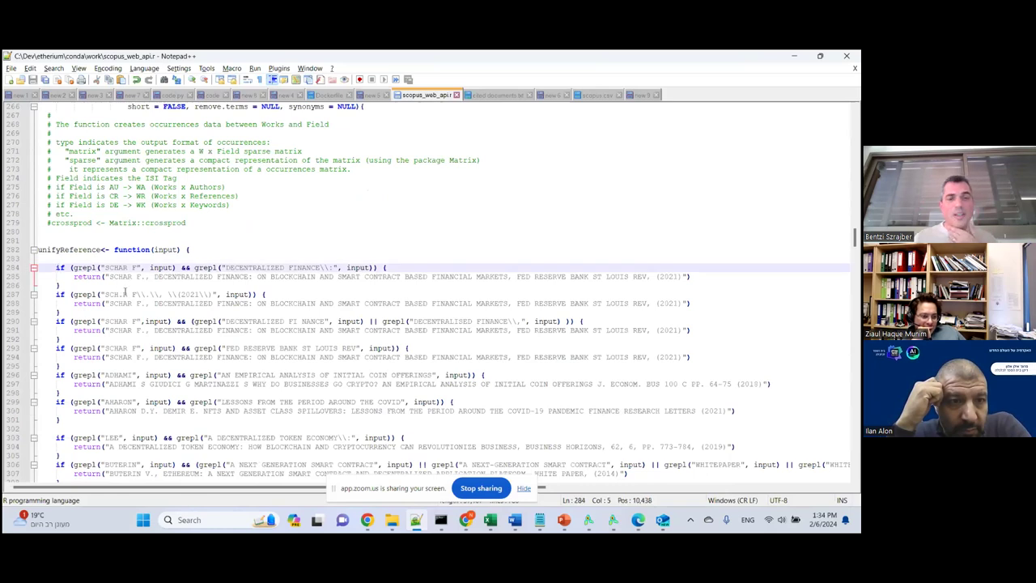
Examine the unifyReference grepl rules from the "Decentralized Finance" entries through those for Uniswap and NFT papers
{"action": "scroll", "coordinate": [125, 294], "scroll_direction": "down", "scroll_amount": 6}
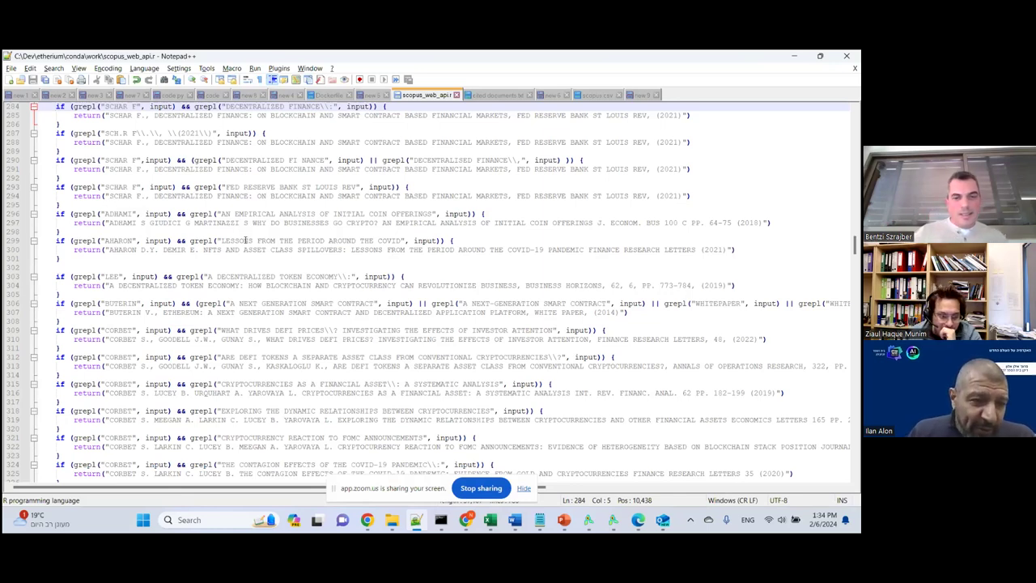
{"action": "scroll", "coordinate": [246, 241], "scroll_direction": "down", "scroll_amount": 4}
{"action": "scroll", "coordinate": [266, 274], "scroll_direction": "down", "scroll_amount": 10}
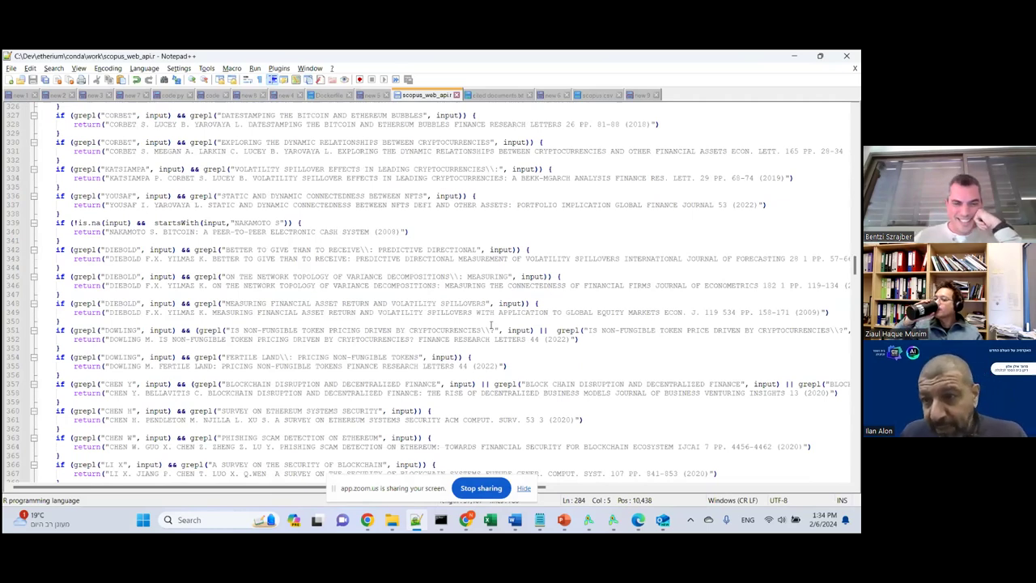
{"action": "scroll", "coordinate": [380, 276], "scroll_direction": "down", "scroll_amount": 5}
{"action": "scroll", "coordinate": [494, 320], "scroll_direction": "down", "scroll_amount": 1}
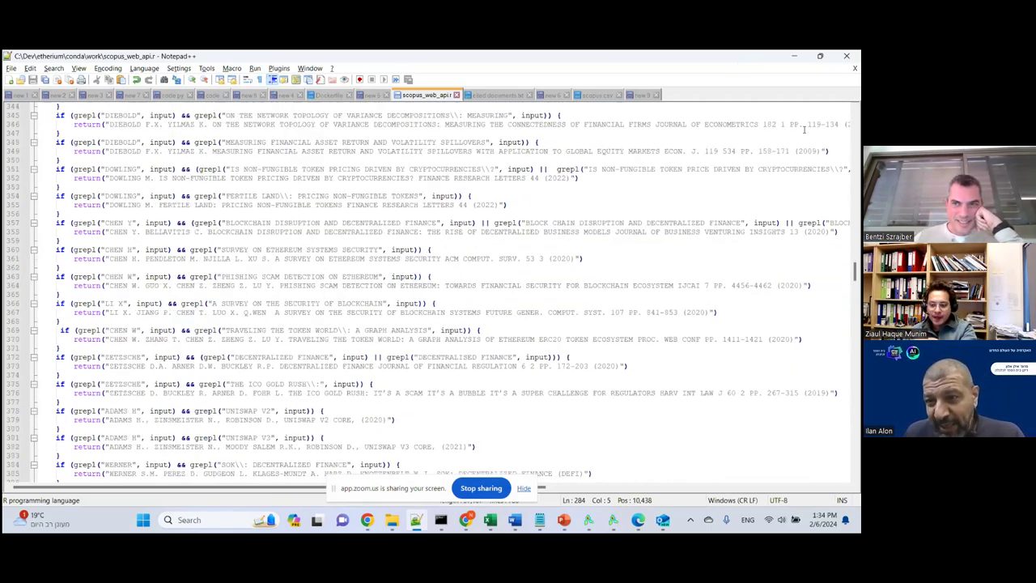
{"action": "scroll", "coordinate": [754, 280], "scroll_direction": "down", "scroll_amount": 5}
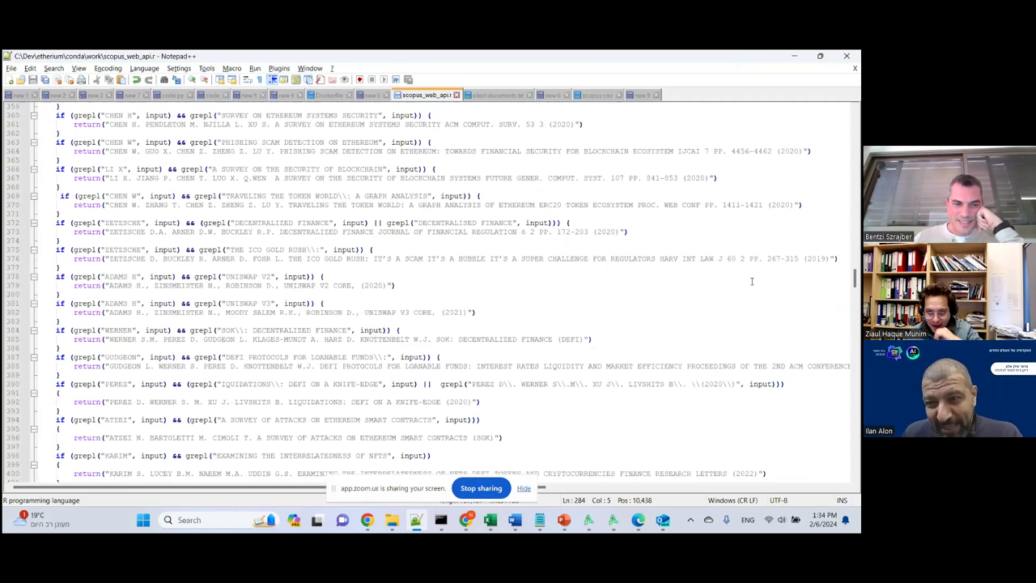
Return to the synonyms notebook in Chrome and view the co-citation clusters and the table of documents by cluster and degree
{"action": "left_click", "coordinate": [795, 58]}
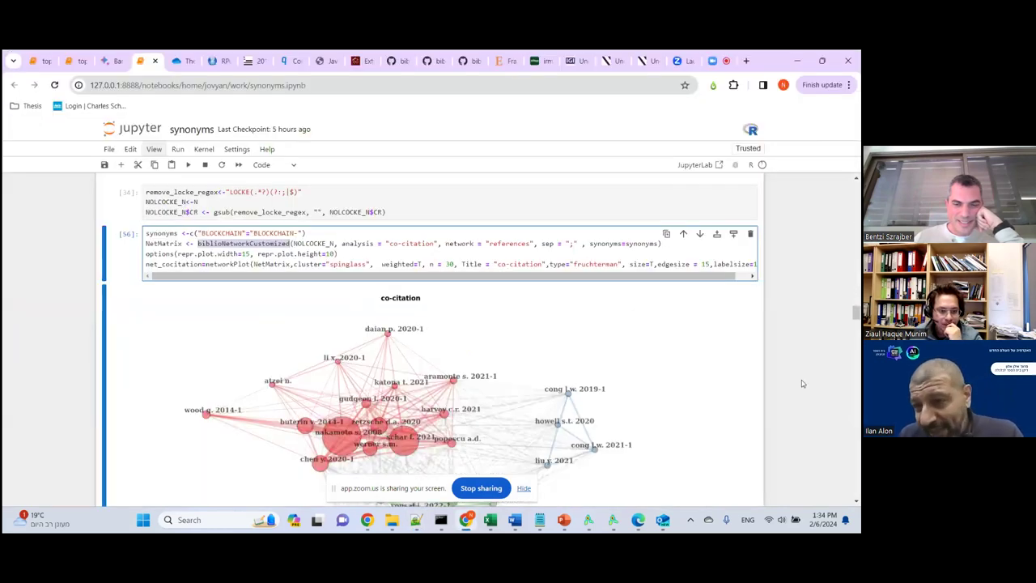
{"action": "scroll", "coordinate": [804, 384], "scroll_direction": "down", "scroll_amount": 1}
{"action": "scroll", "coordinate": [810, 382], "scroll_direction": "down", "scroll_amount": 2}
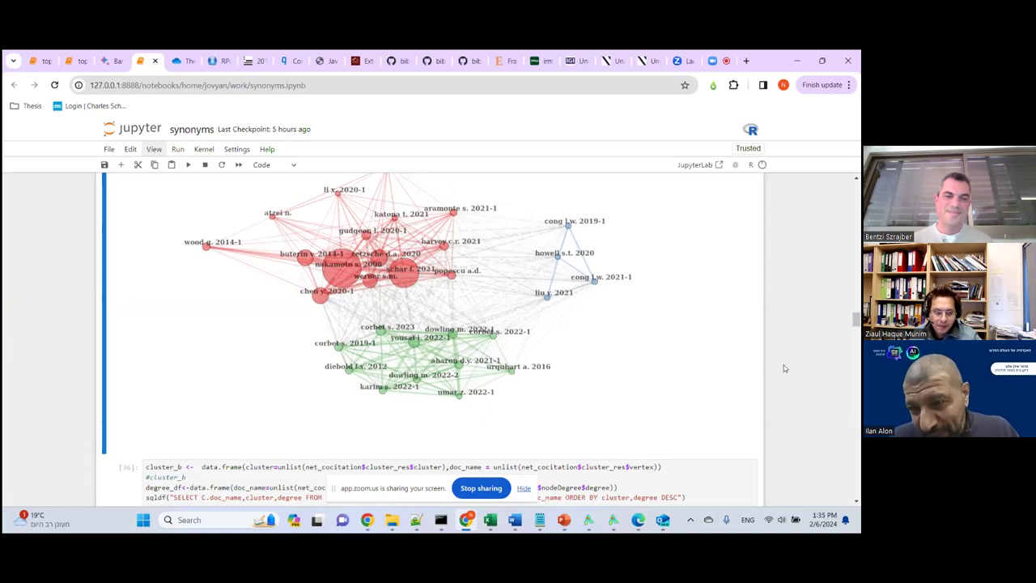
{"action": "scroll", "coordinate": [843, 409], "scroll_direction": "down", "scroll_amount": 5}
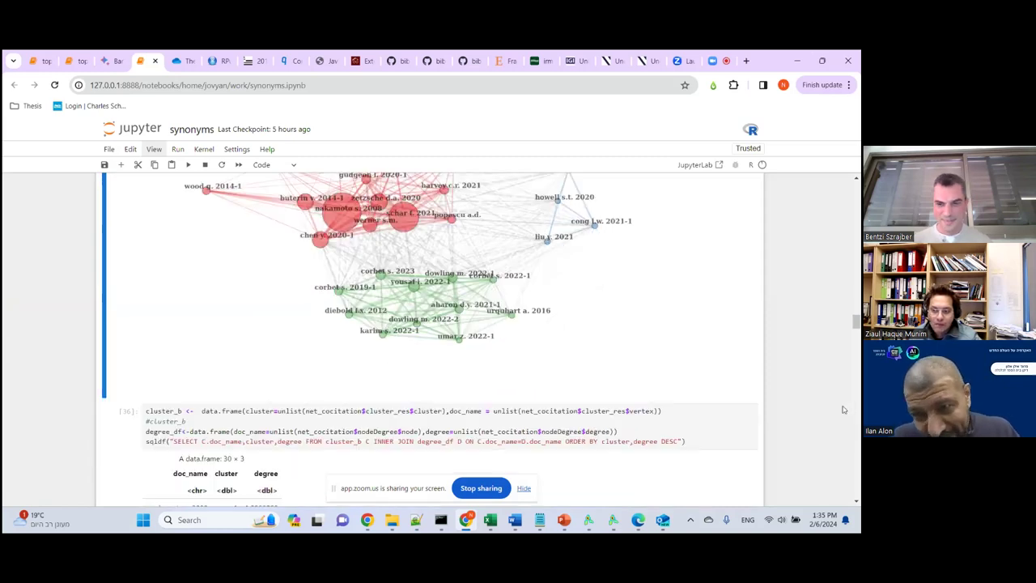
{"action": "scroll", "coordinate": [843, 409], "scroll_direction": "down", "scroll_amount": 15}
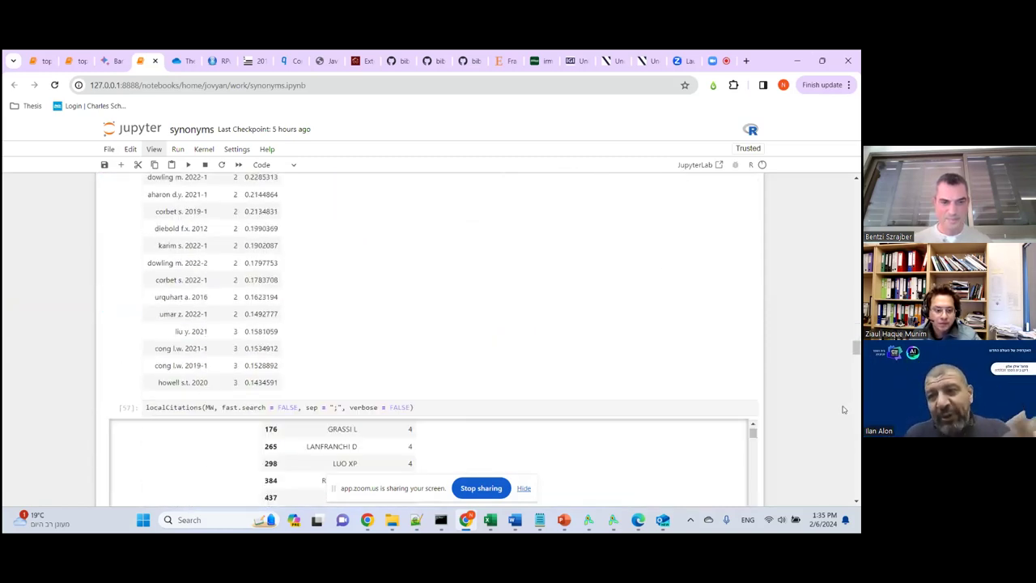
Examine the two bibliographic coupling networks and the biblioNetwork coupling code in the notebook
{"action": "scroll", "coordinate": [843, 409], "scroll_direction": "down", "scroll_amount": 5}
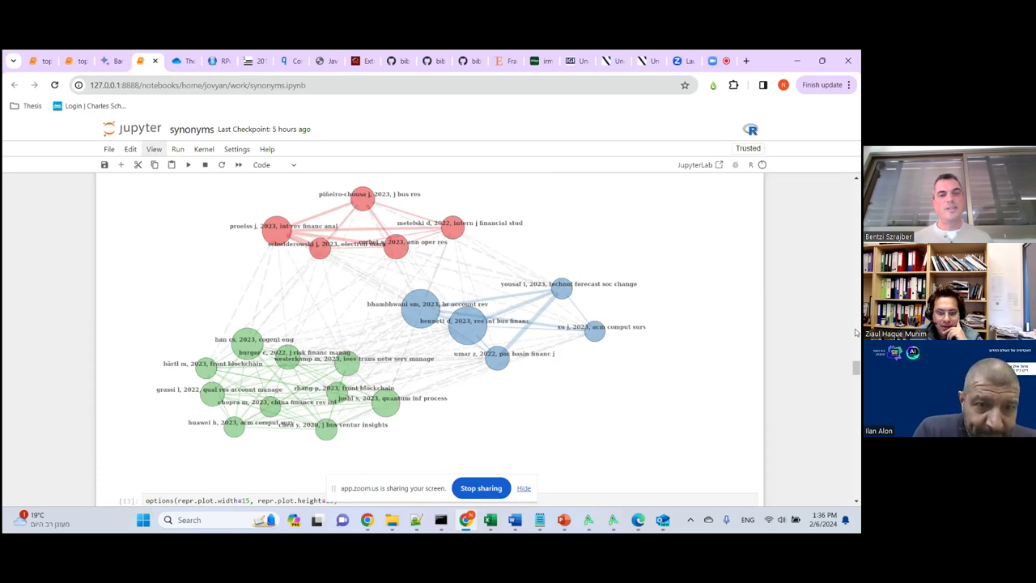
{"action": "scroll", "coordinate": [842, 336], "scroll_direction": "up", "scroll_amount": 3}
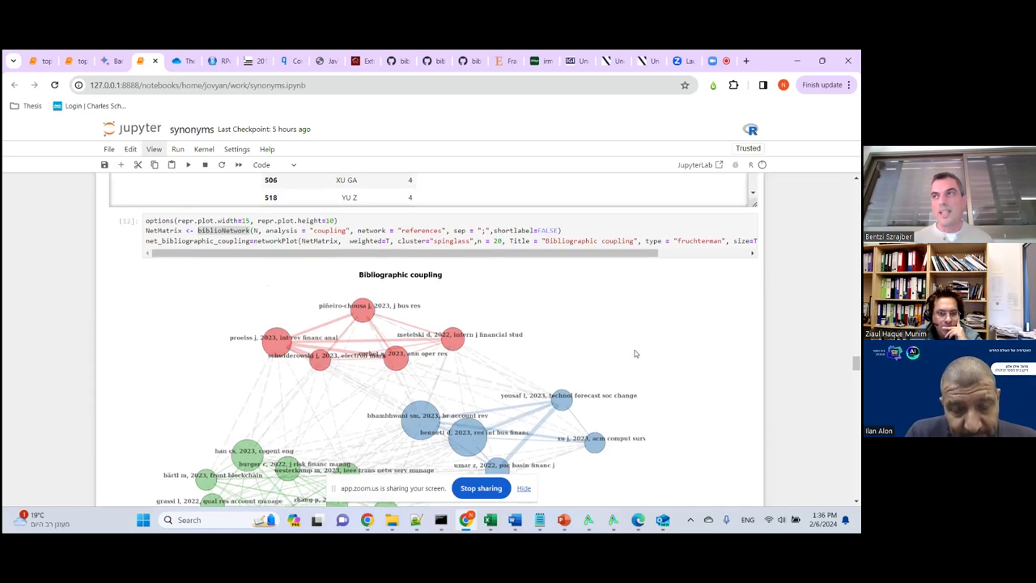
{"action": "scroll", "coordinate": [636, 352], "scroll_direction": "down", "scroll_amount": 1}
{"action": "scroll", "coordinate": [639, 351], "scroll_direction": "down", "scroll_amount": 10}
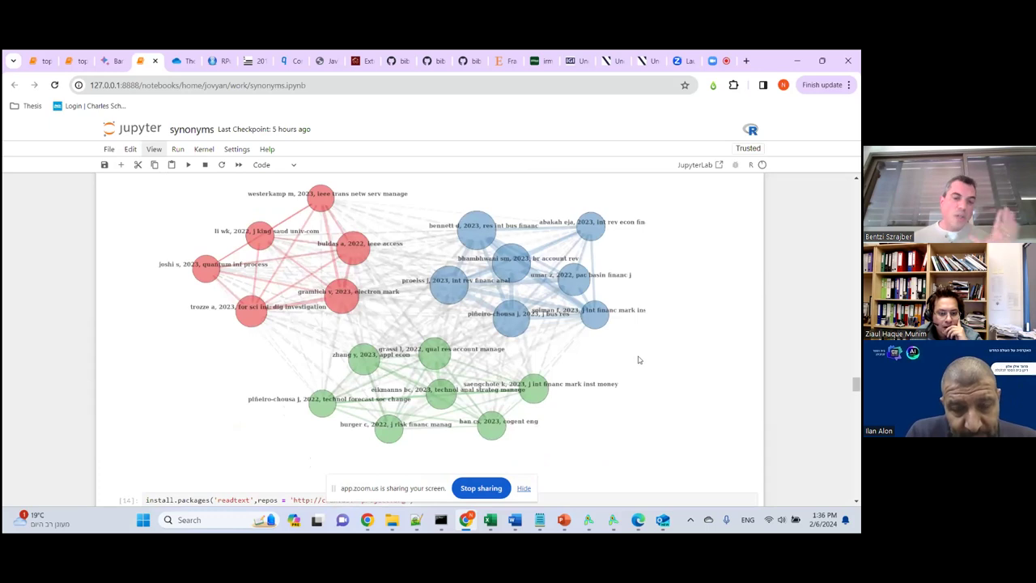
{"action": "scroll", "coordinate": [640, 359], "scroll_direction": "down", "scroll_amount": 4}
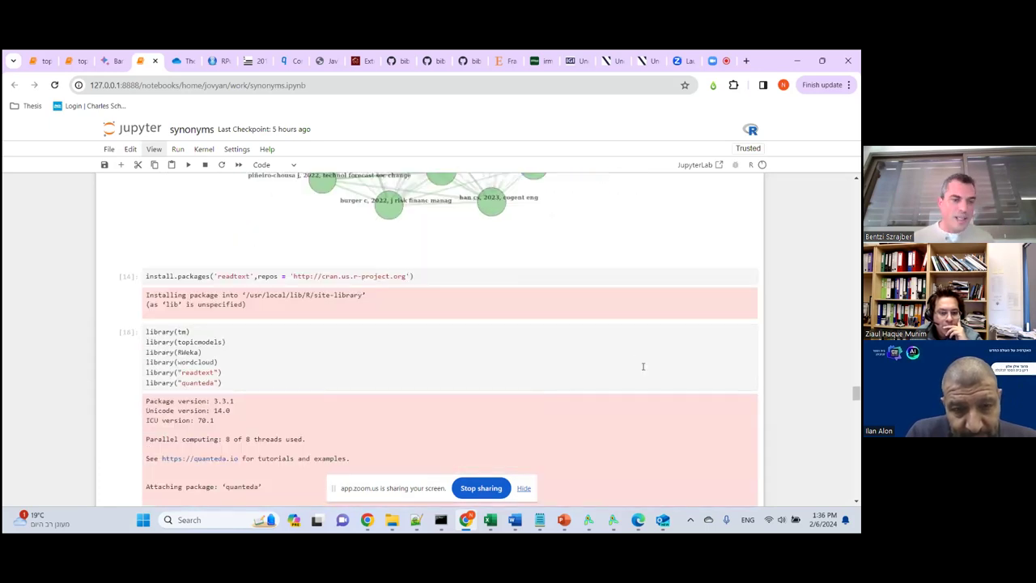
Review the quanteda package loading, the token cleaning code for the Cluster_Liu PDFs and the most common unigrams chart
{"action": "scroll", "coordinate": [639, 365], "scroll_direction": "down", "scroll_amount": 1}
{"action": "scroll", "coordinate": [643, 377], "scroll_direction": "down", "scroll_amount": 2}
{"action": "scroll", "coordinate": [644, 377], "scroll_direction": "down", "scroll_amount": 8}
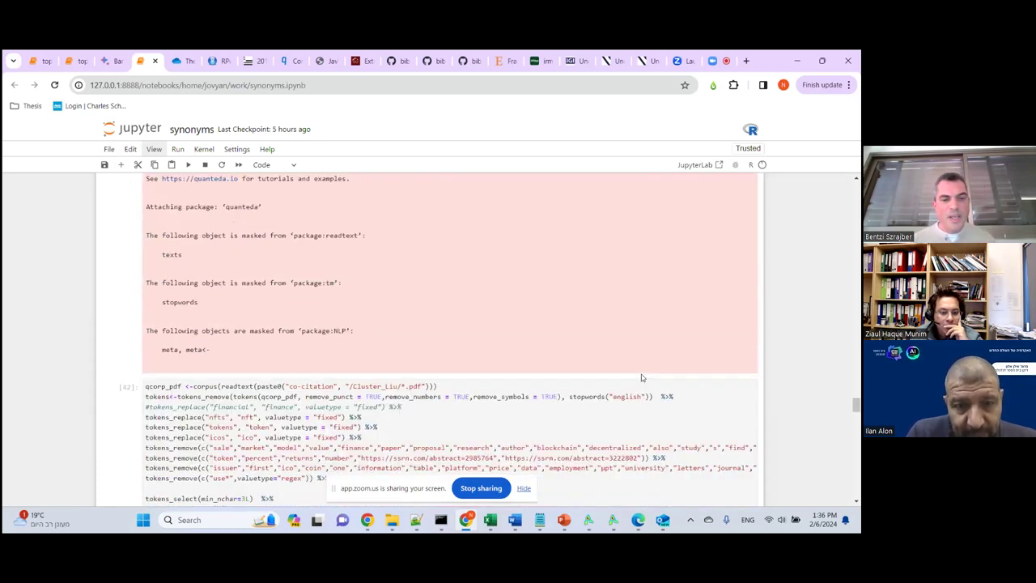
{"action": "scroll", "coordinate": [635, 373], "scroll_direction": "down", "scroll_amount": 10}
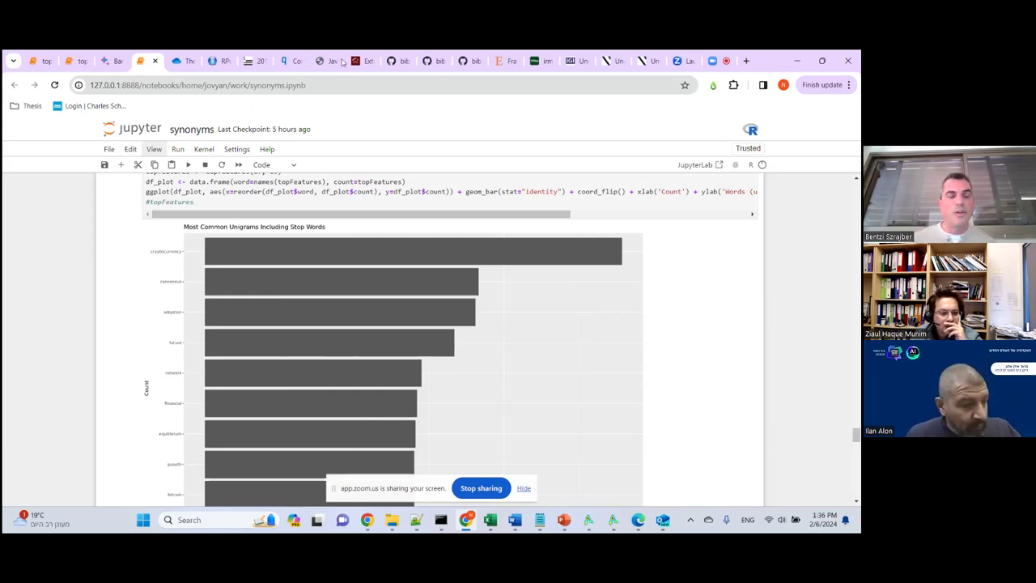
Open the quanteda dfm tutorial, then return to the synonyms notebook and view the ggplot2 code for the unigrams chart
{"action": "left_click", "coordinate": [281, 58]}
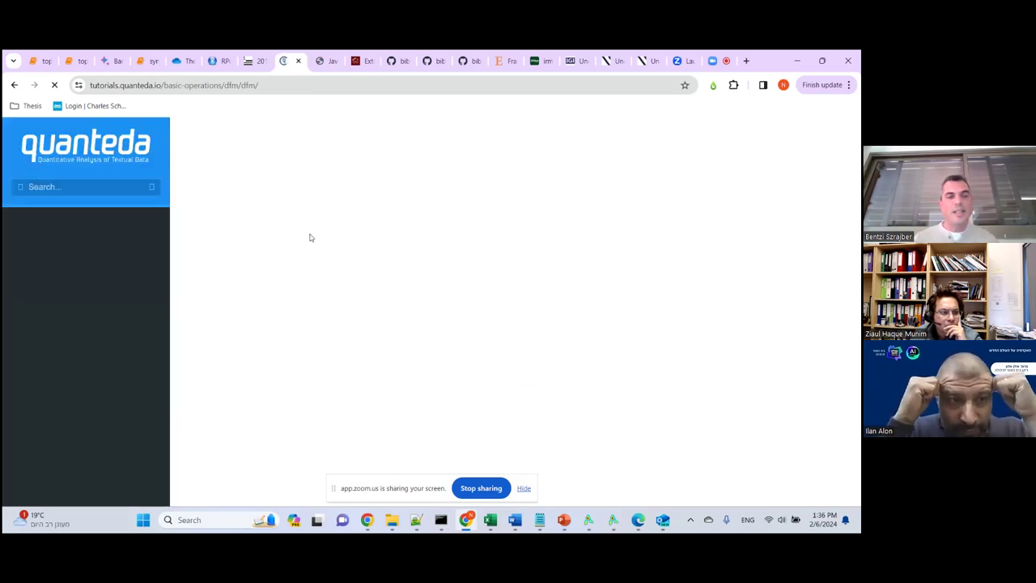
{"action": "left_click", "coordinate": [146, 60]}
{"action": "scroll", "coordinate": [274, 235], "scroll_direction": "up", "scroll_amount": 3}
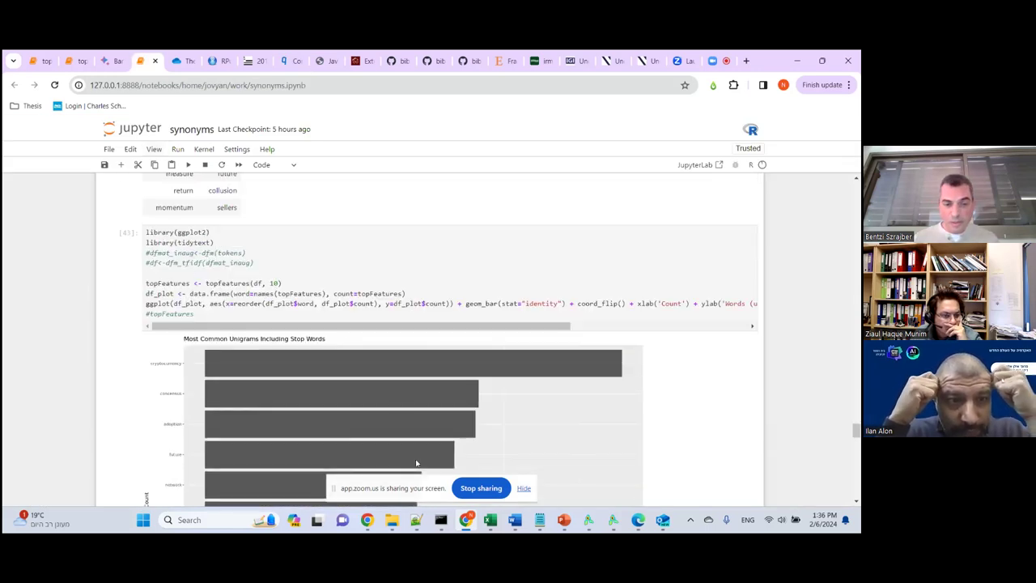
Switch to File Explorer, view the PDFs in the Cluster_Yousaf folder and go up to the co-citation folder
{"action": "mouse_move", "coordinate": [391, 520]}
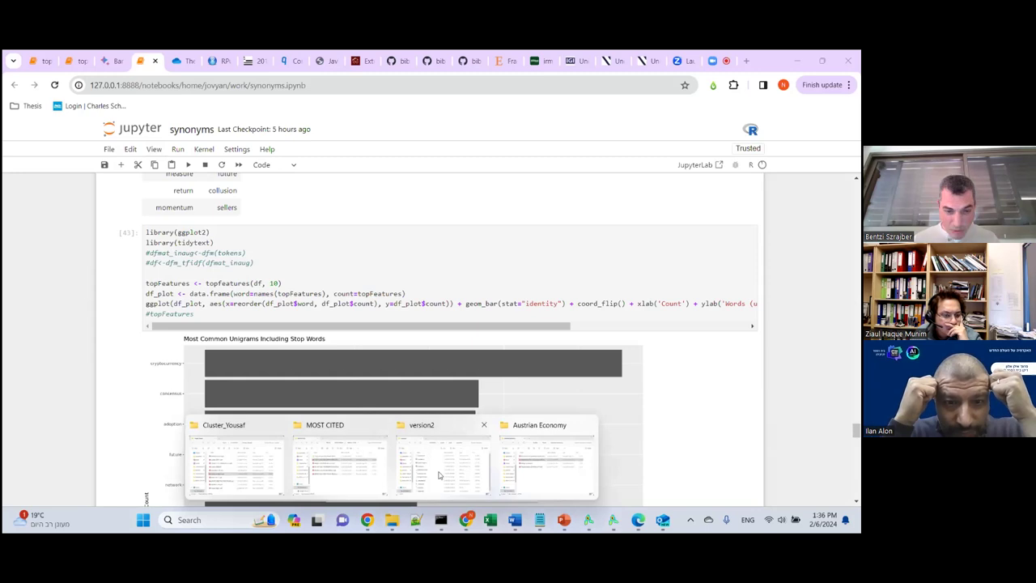
{"action": "mouse_move", "coordinate": [342, 464]}
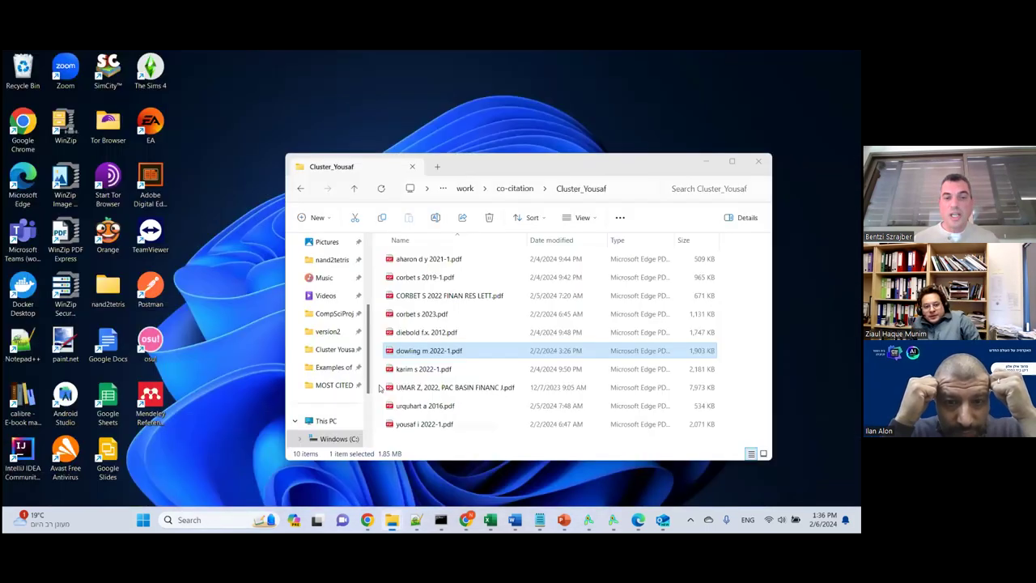
{"action": "left_click", "coordinate": [235, 462]}
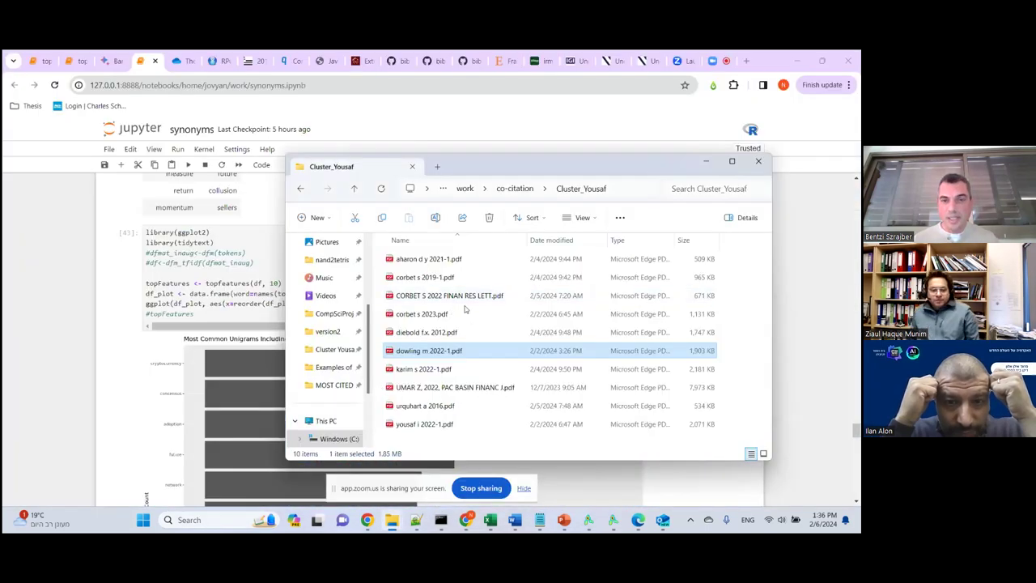
{"action": "left_click", "coordinate": [516, 188]}
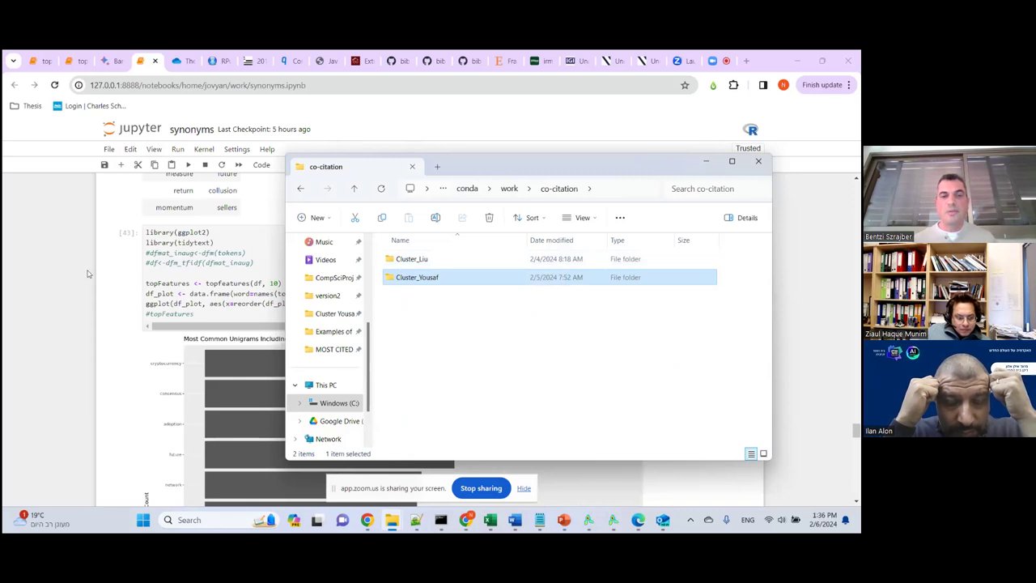
Return to the synonyms notebook and review the Cluster_Liu token cleaning code, LDA settings and most common unigrams chart
{"action": "left_click", "coordinate": [59, 285]}
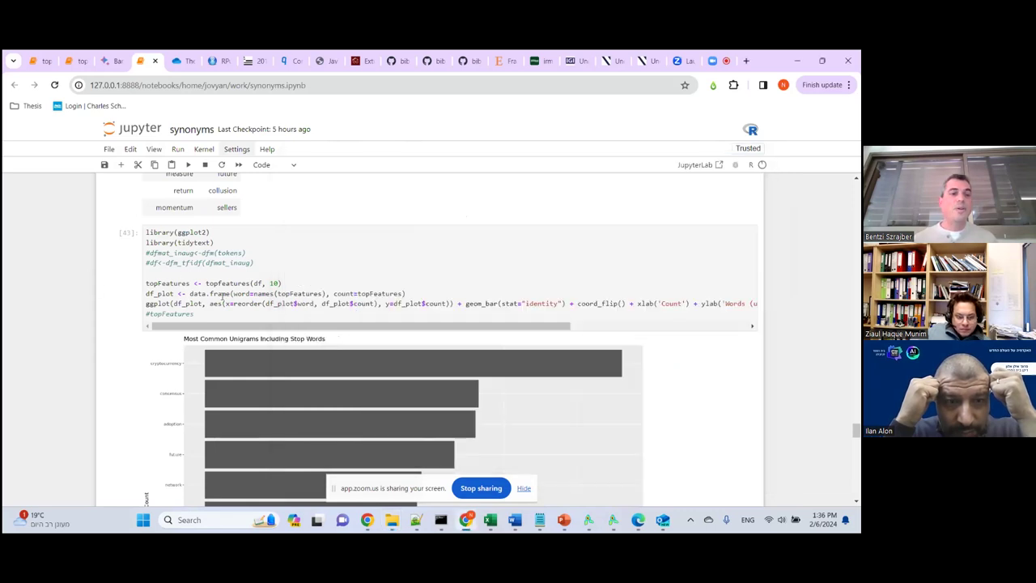
{"action": "scroll", "coordinate": [235, 282], "scroll_direction": "up", "scroll_amount": 10}
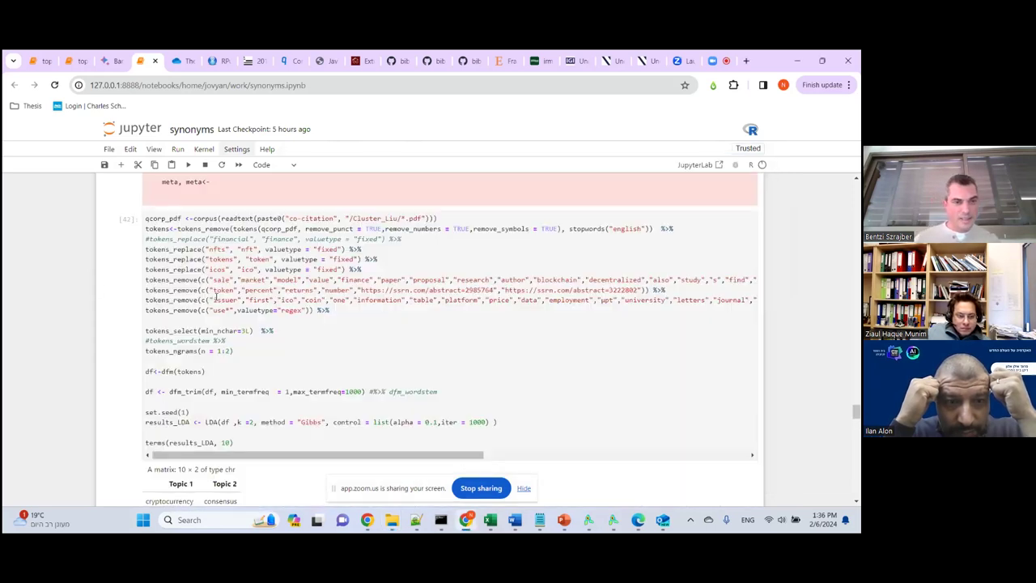
{"action": "scroll", "coordinate": [198, 367], "scroll_direction": "down", "scroll_amount": 2}
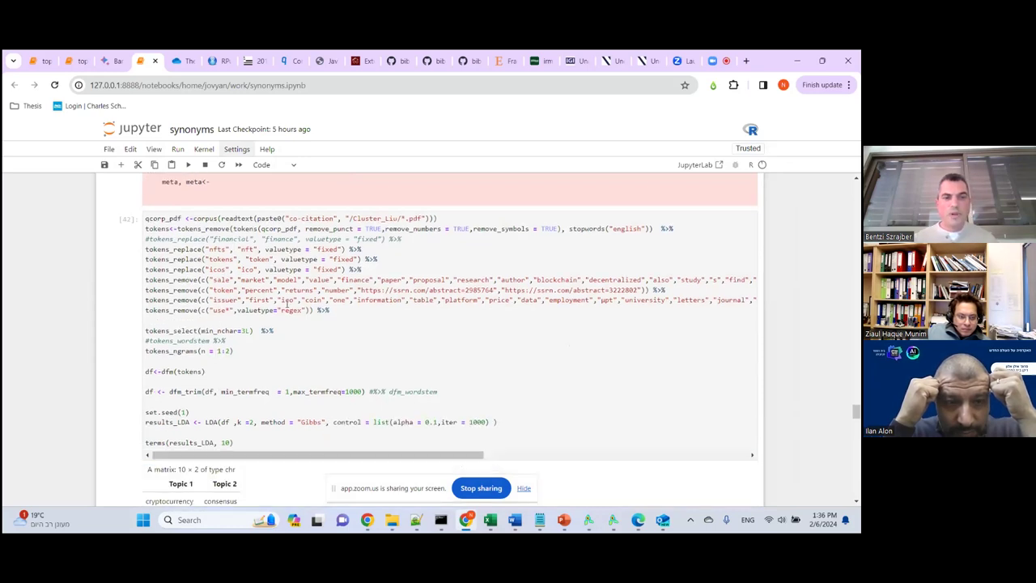
{"action": "scroll", "coordinate": [247, 340], "scroll_direction": "down", "scroll_amount": 10}
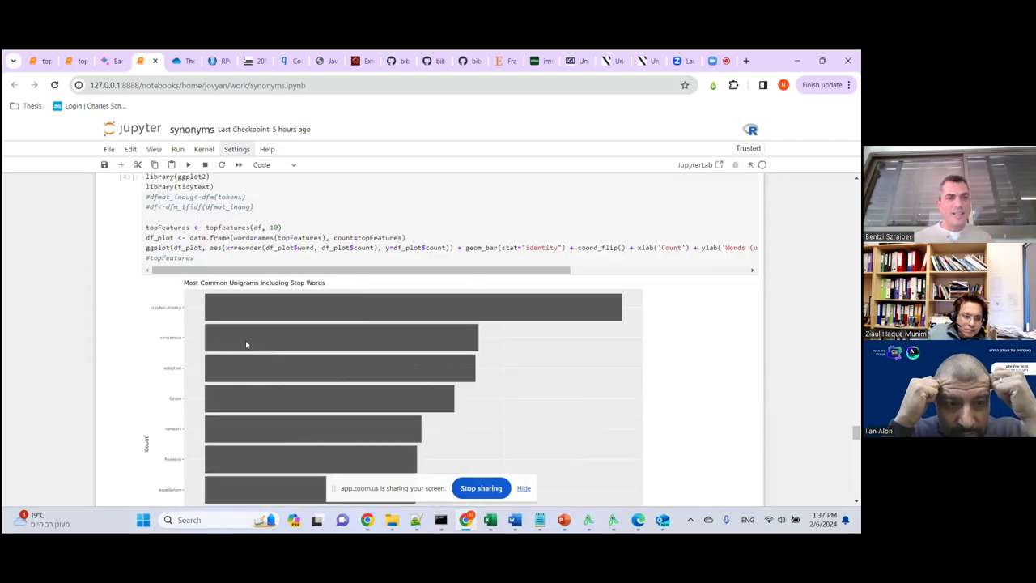
{"action": "scroll", "coordinate": [246, 340], "scroll_direction": "up", "scroll_amount": 1}
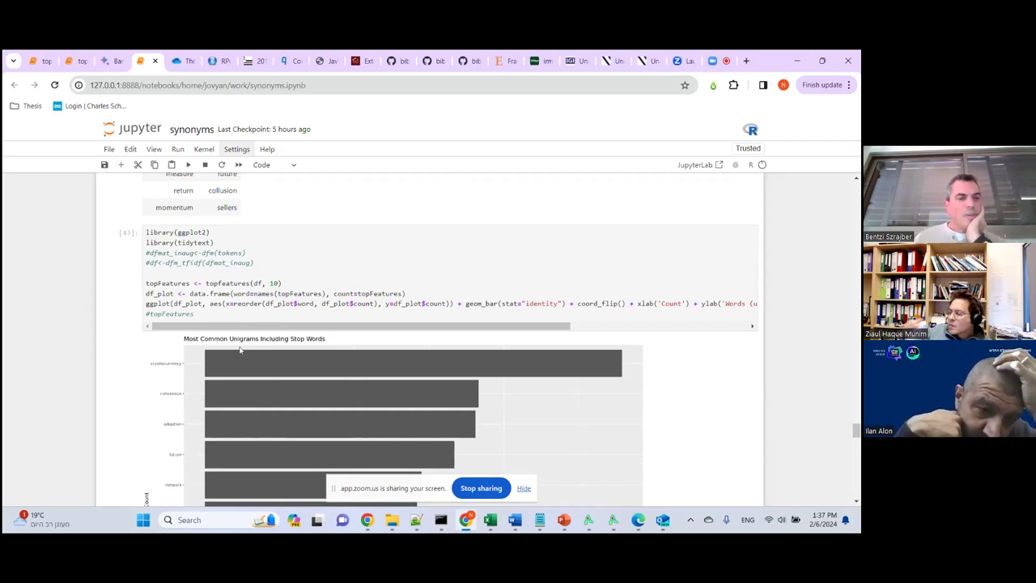
{"action": "scroll", "coordinate": [231, 354], "scroll_direction": "down", "scroll_amount": 1}
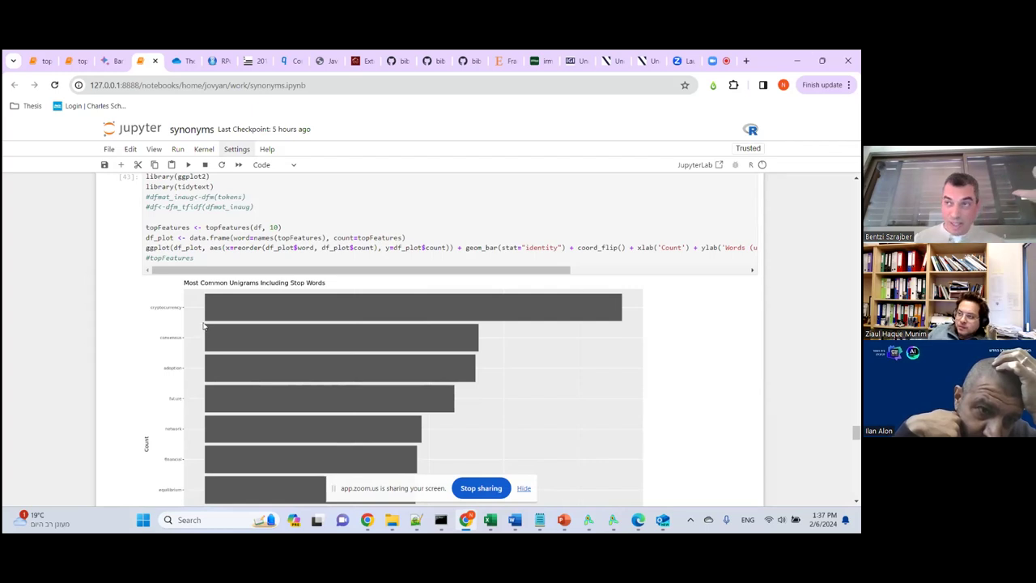
{"action": "scroll", "coordinate": [194, 327], "scroll_direction": "down", "scroll_amount": 1}
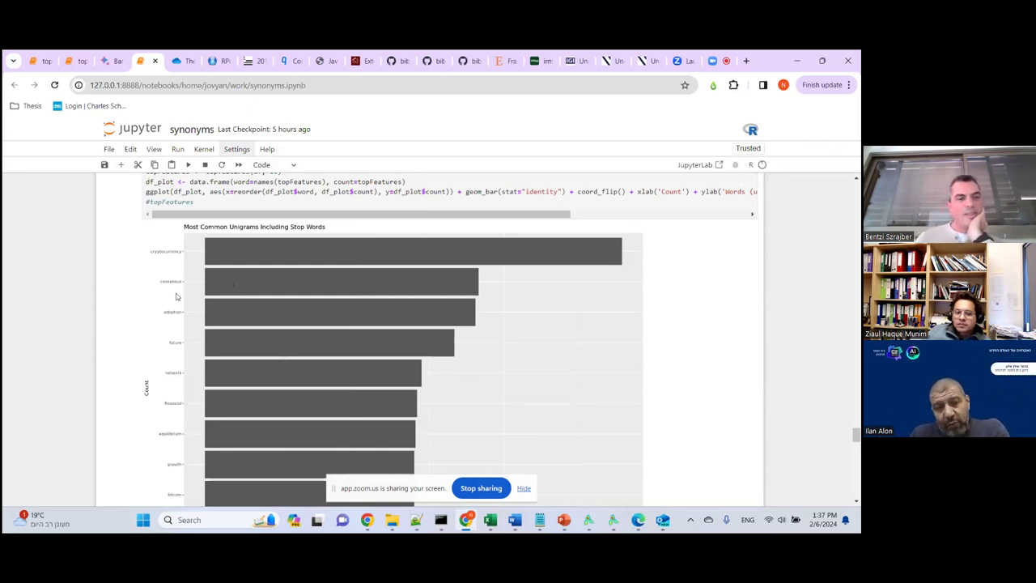
{"action": "scroll", "coordinate": [206, 348], "scroll_direction": "down", "scroll_amount": 2}
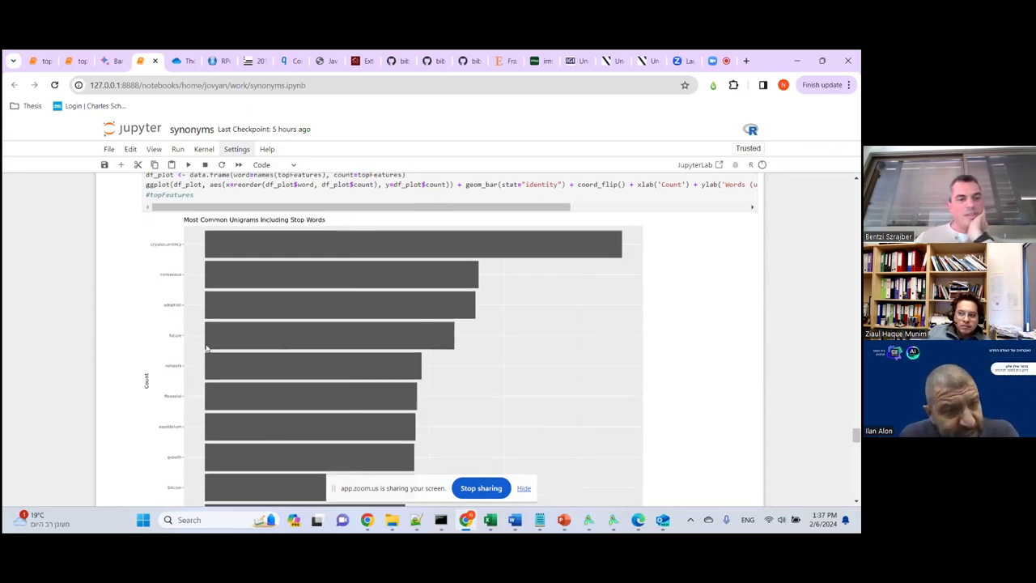
{"action": "scroll", "coordinate": [233, 306], "scroll_direction": "up", "scroll_amount": 2}
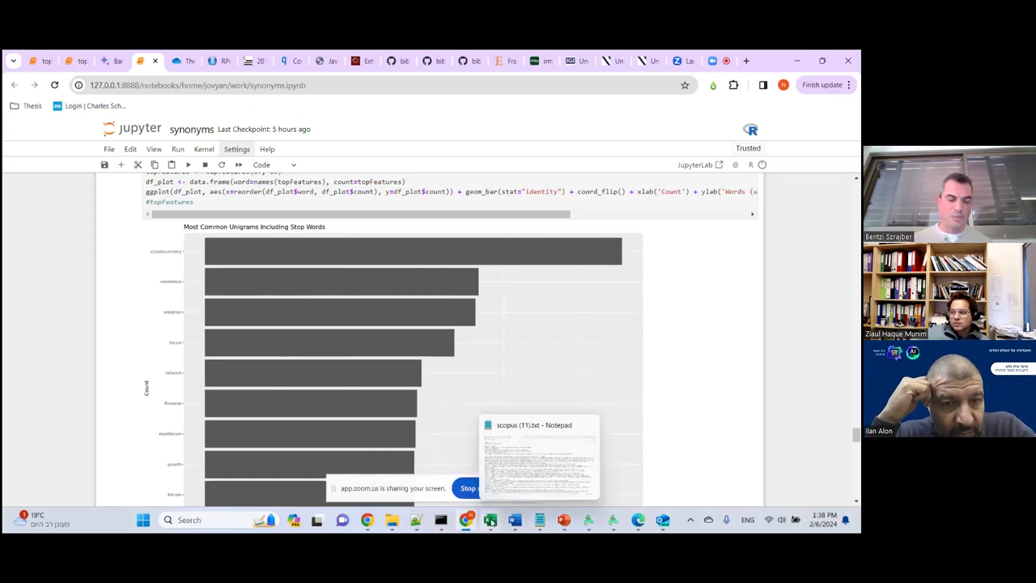
Switch to Edge, search liu y 2021.pdf for "networ", and view the cong l w 2019-1 and cong l w 2021-1 PDFs
{"action": "mouse_move", "coordinate": [396, 526]}
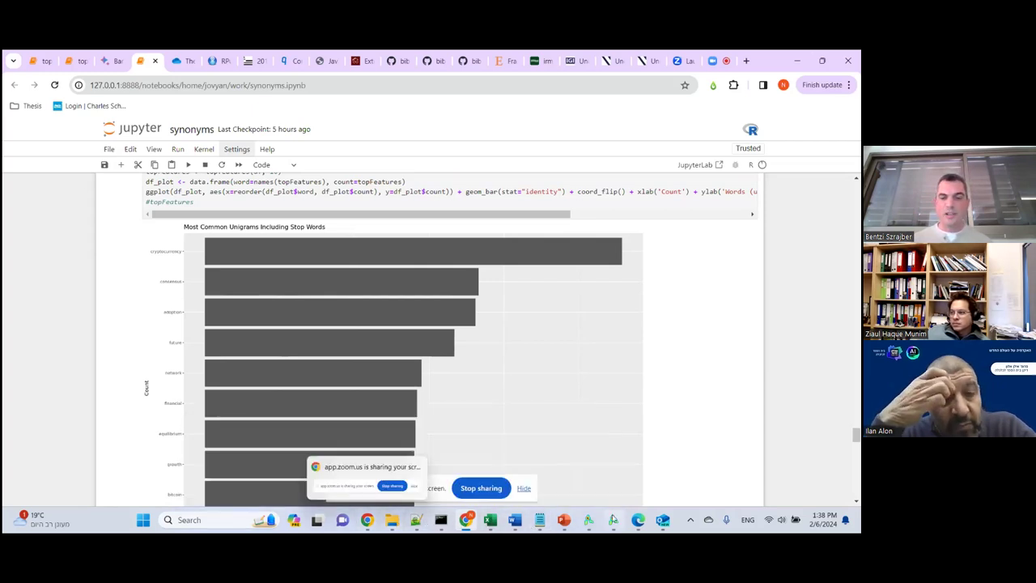
{"action": "mouse_move", "coordinate": [639, 525]}
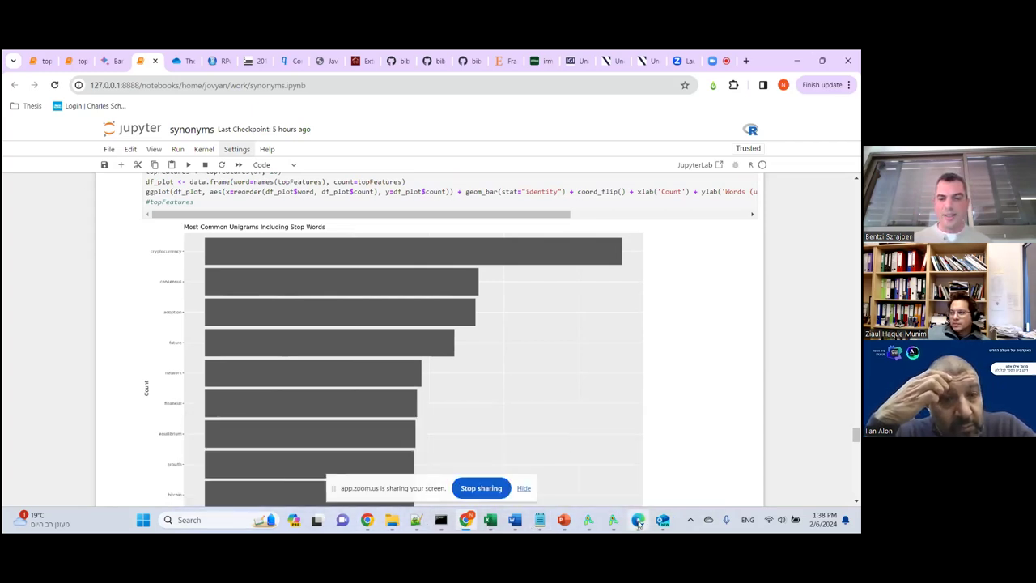
{"action": "left_click", "coordinate": [638, 522]}
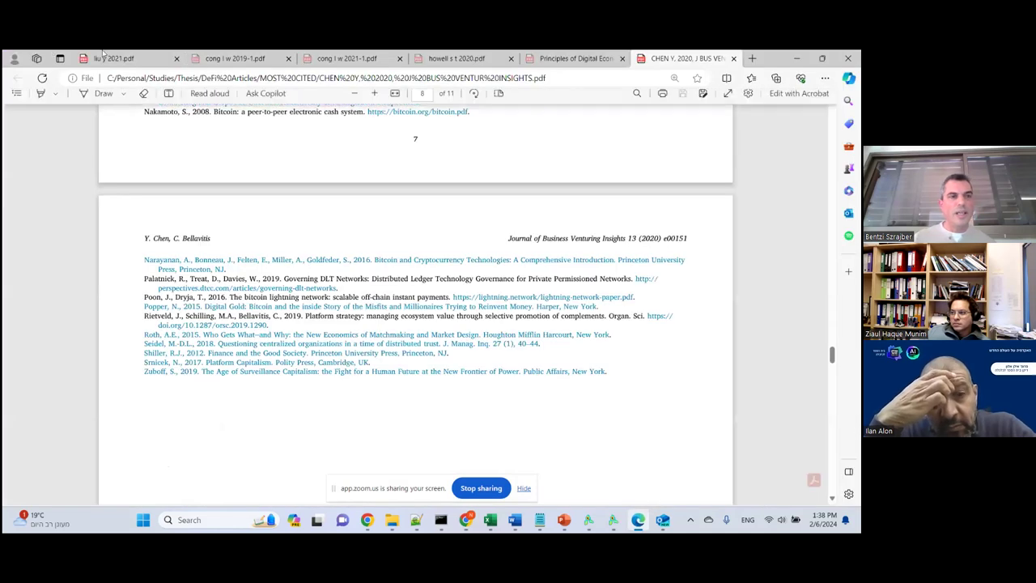
{"action": "left_click", "coordinate": [113, 58]}
{"action": "type", "text": "networ"}
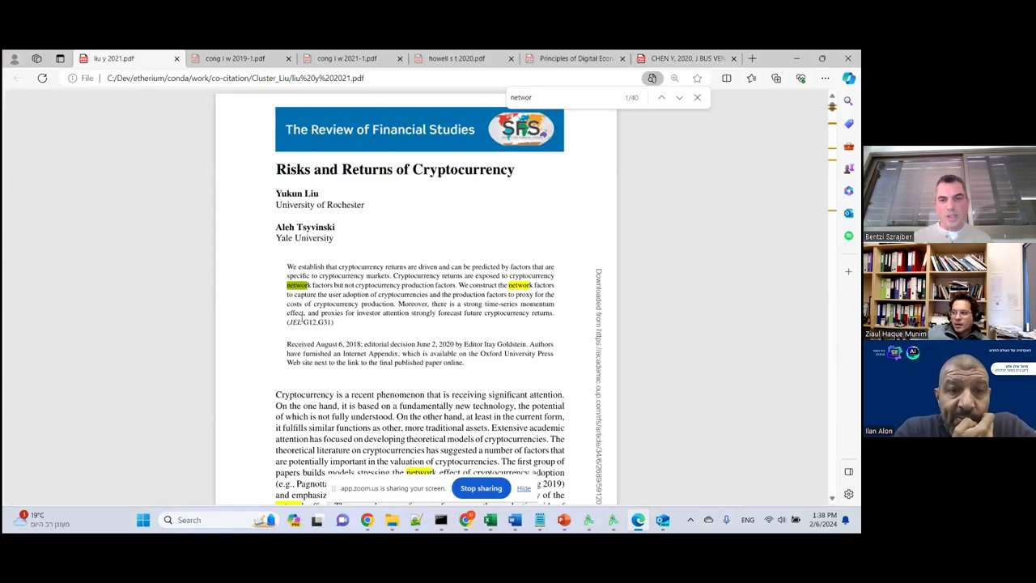
{"action": "scroll", "coordinate": [428, 432], "scroll_direction": "down", "scroll_amount": 1}
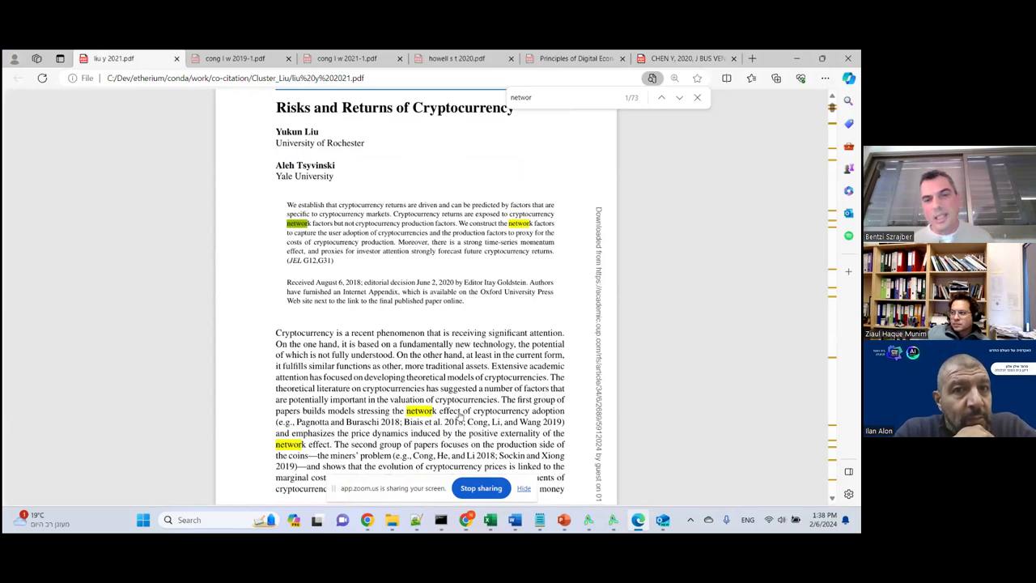
{"action": "left_click", "coordinate": [235, 58]}
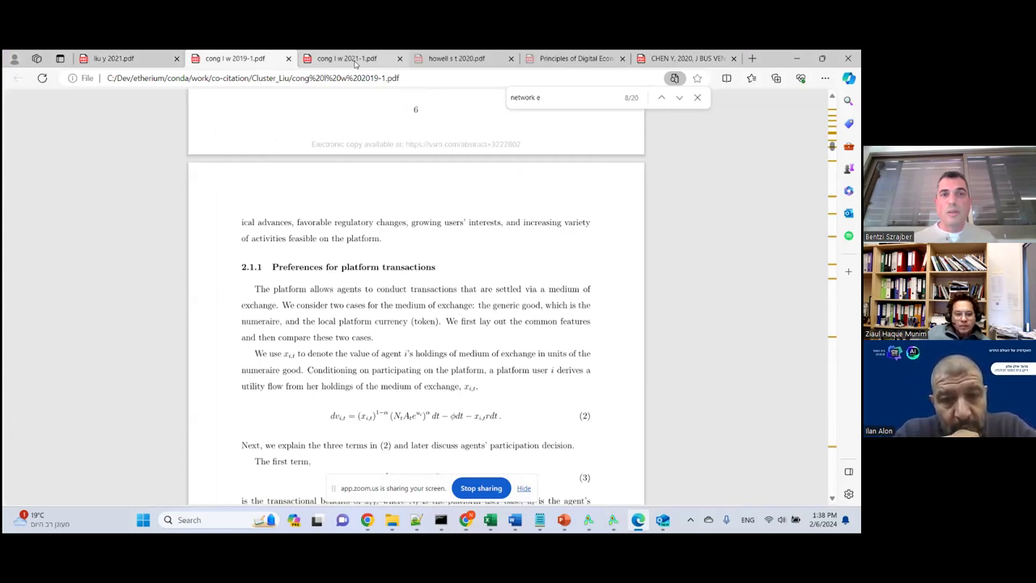
{"action": "left_click", "coordinate": [353, 59]}
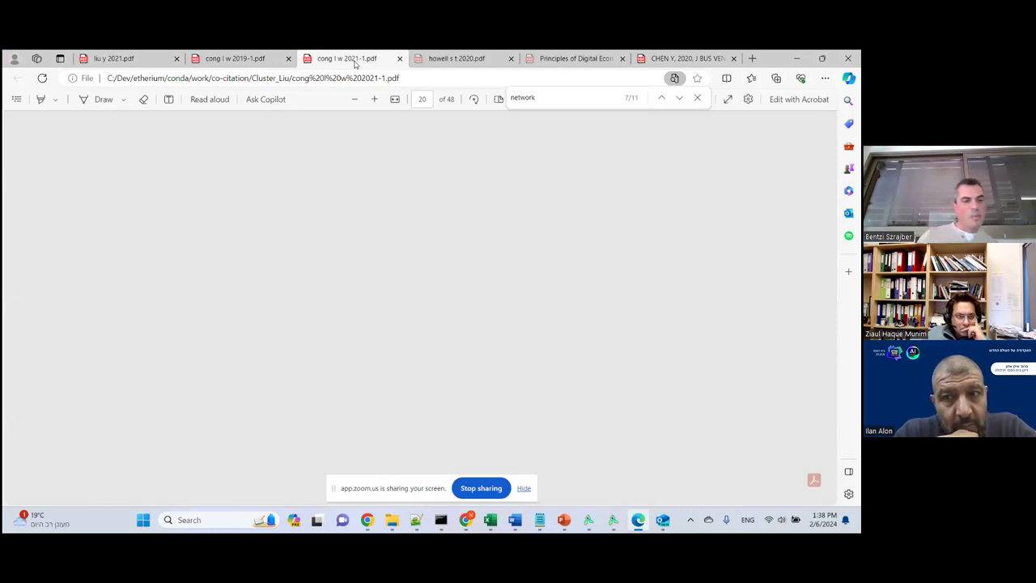
Return to the notebook in Chrome and examine the Cluster_Yousaf token code, unigrams chart and LDA topic terms
{"action": "key", "text": "alt+Tab"}
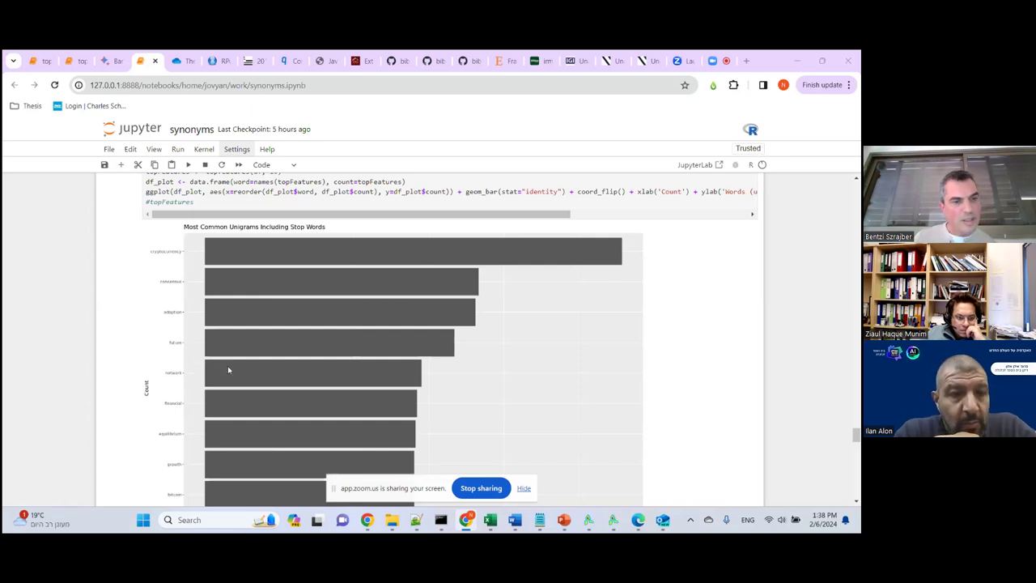
{"action": "scroll", "coordinate": [234, 371], "scroll_direction": "down", "scroll_amount": 5}
{"action": "scroll", "coordinate": [291, 412], "scroll_direction": "up", "scroll_amount": 3}
{"action": "scroll", "coordinate": [291, 411], "scroll_direction": "down", "scroll_amount": 3}
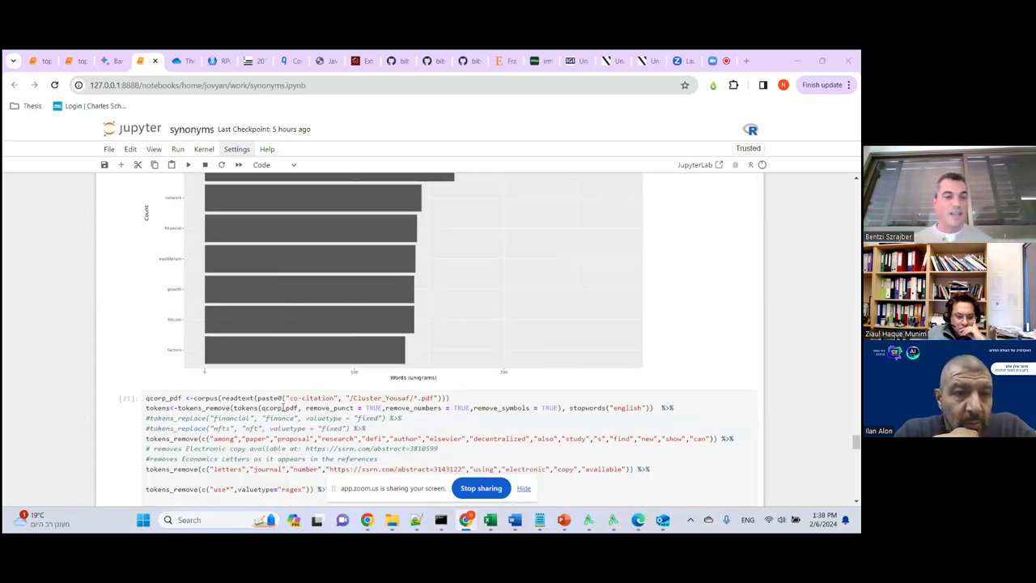
{"action": "scroll", "coordinate": [183, 409], "scroll_direction": "up", "scroll_amount": 10}
{"action": "scroll", "coordinate": [183, 409], "scroll_direction": "down", "scroll_amount": 4}
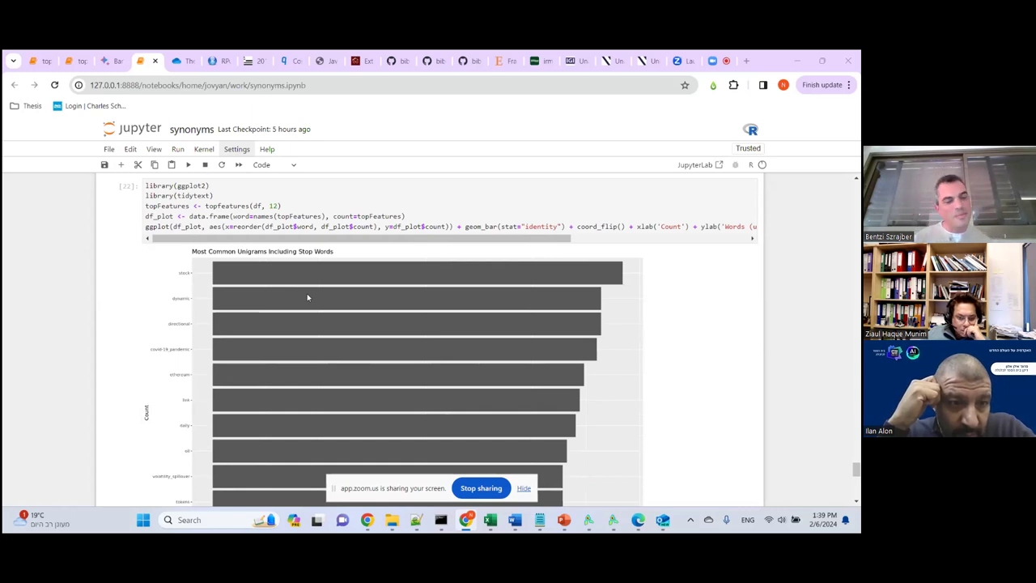
{"action": "scroll", "coordinate": [268, 334], "scroll_direction": "down", "scroll_amount": 2}
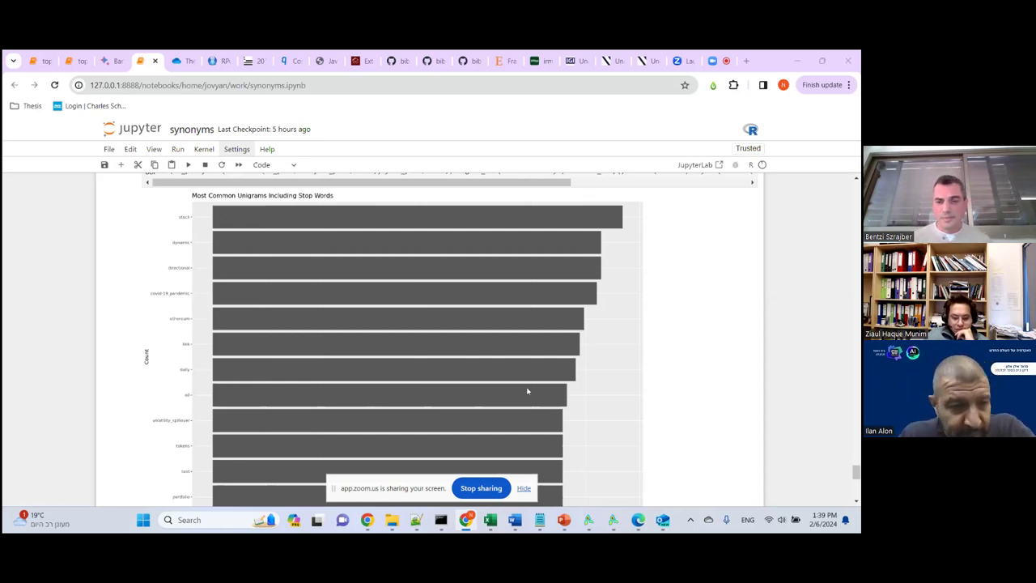
{"action": "left_click_drag", "start_coordinate": [857, 473], "coordinate": [856, 454]}
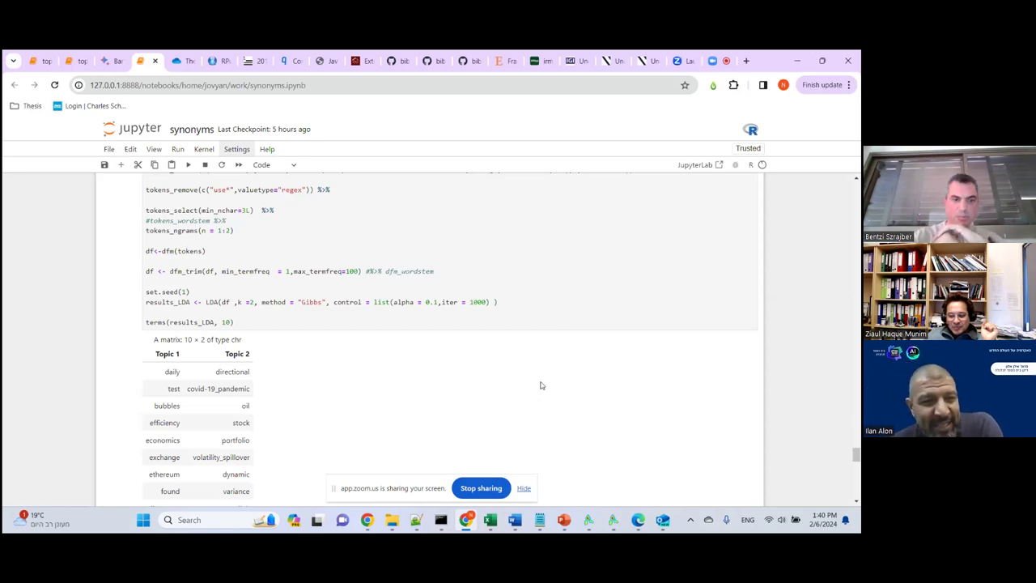
Compare the co-citation networks plotted with biblioNetworkCustomized and biblioNetwork, including the Locke-removal code and the author name frequency table
{"action": "left_click_drag", "start_coordinate": [853, 453], "coordinate": [852, 318]}
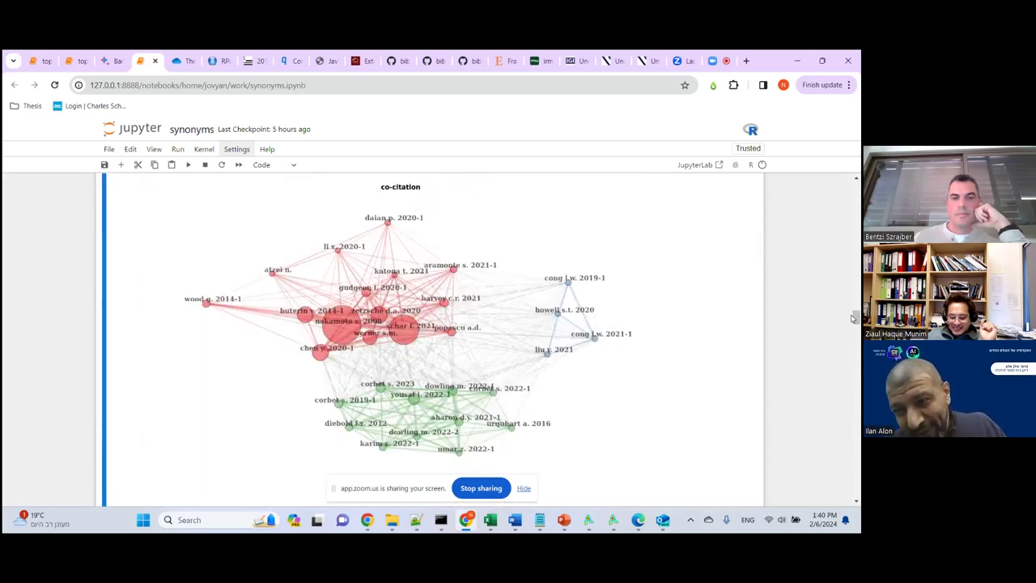
{"action": "scroll", "coordinate": [804, 377], "scroll_direction": "up", "scroll_amount": 4}
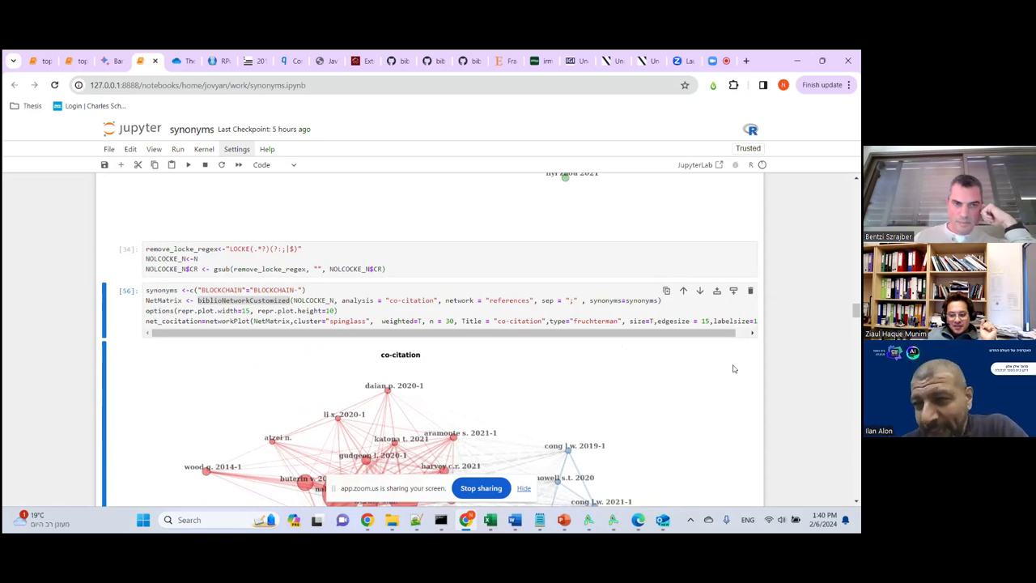
{"action": "scroll", "coordinate": [734, 369], "scroll_direction": "up", "scroll_amount": 1}
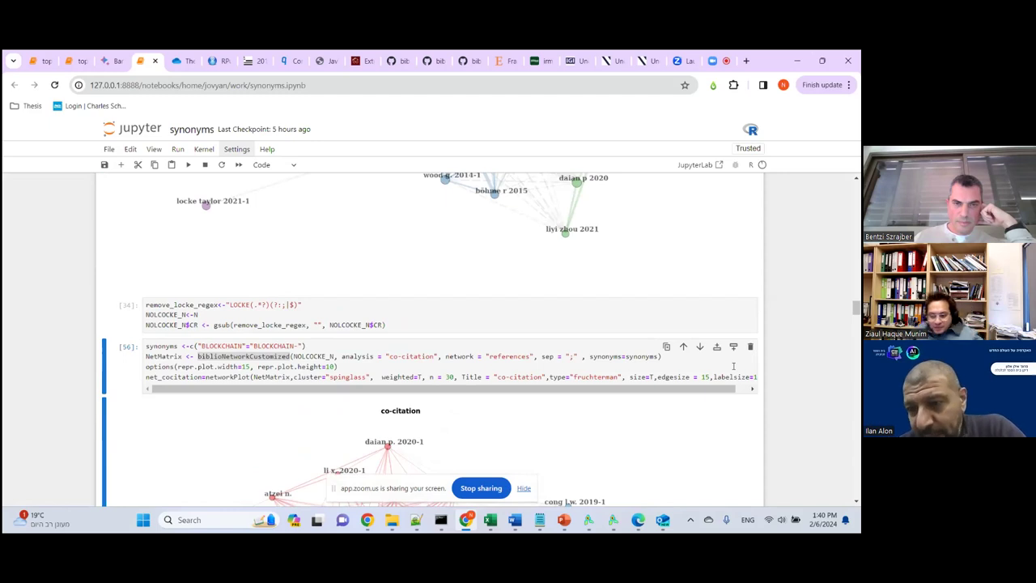
{"action": "scroll", "coordinate": [734, 366], "scroll_direction": "up", "scroll_amount": 15}
{"action": "scroll", "coordinate": [733, 367], "scroll_direction": "up", "scroll_amount": 5}
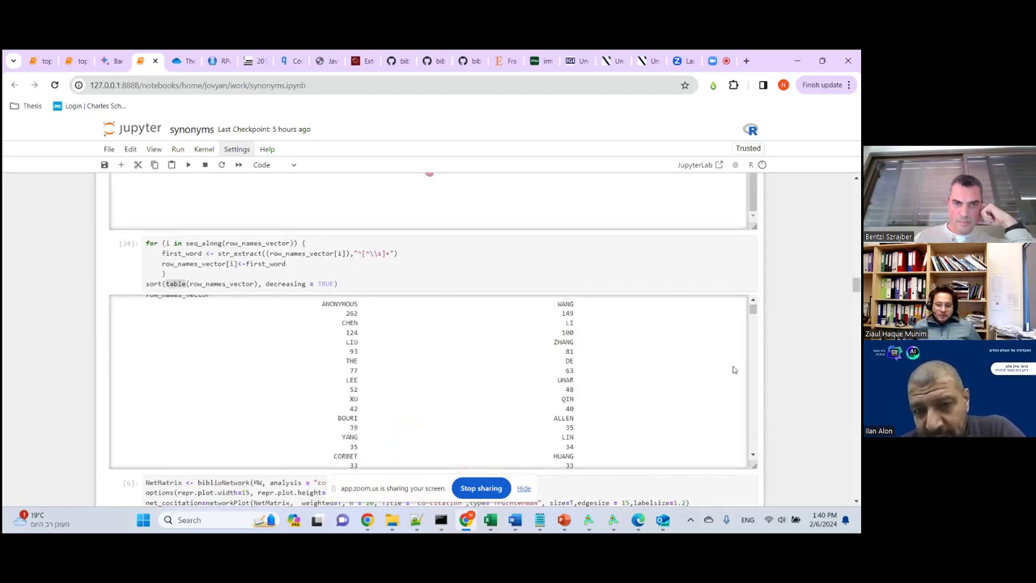
{"action": "scroll", "coordinate": [474, 358], "scroll_direction": "up", "scroll_amount": 2}
{"action": "scroll", "coordinate": [390, 295], "scroll_direction": "up", "scroll_amount": 3}
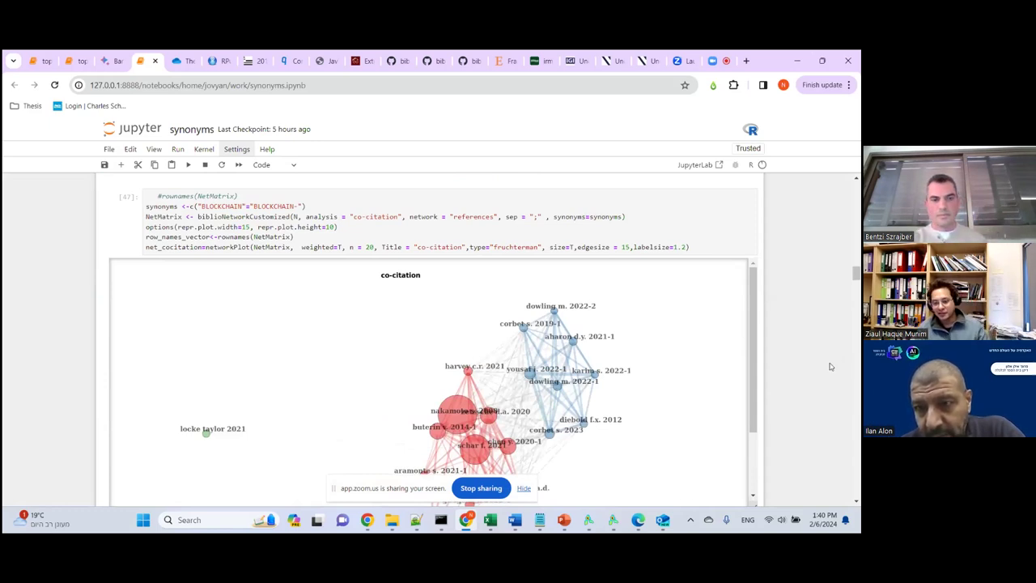
{"action": "scroll", "coordinate": [833, 395], "scroll_direction": "down", "scroll_amount": 5}
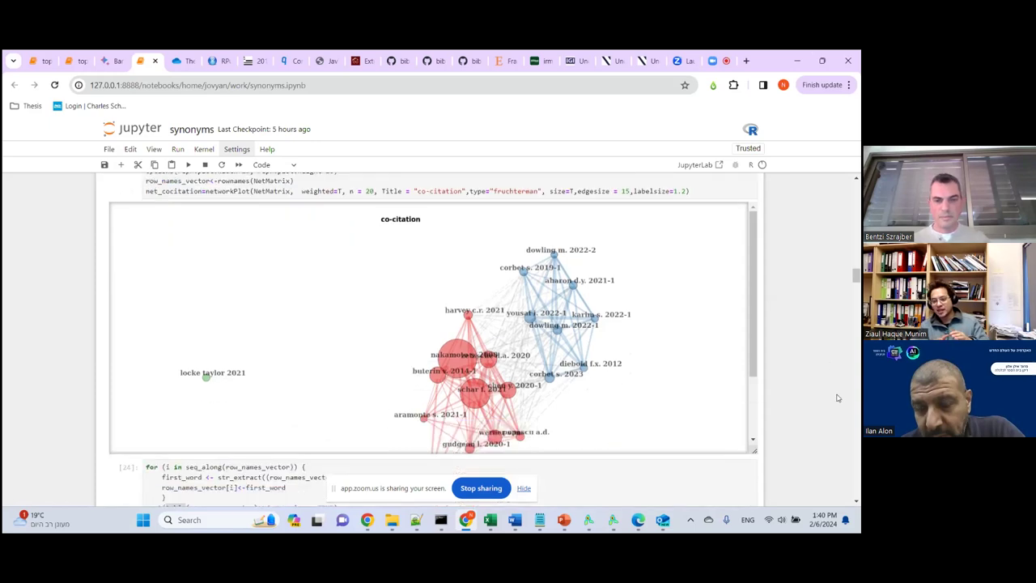
{"action": "scroll", "coordinate": [838, 397], "scroll_direction": "down", "scroll_amount": 5}
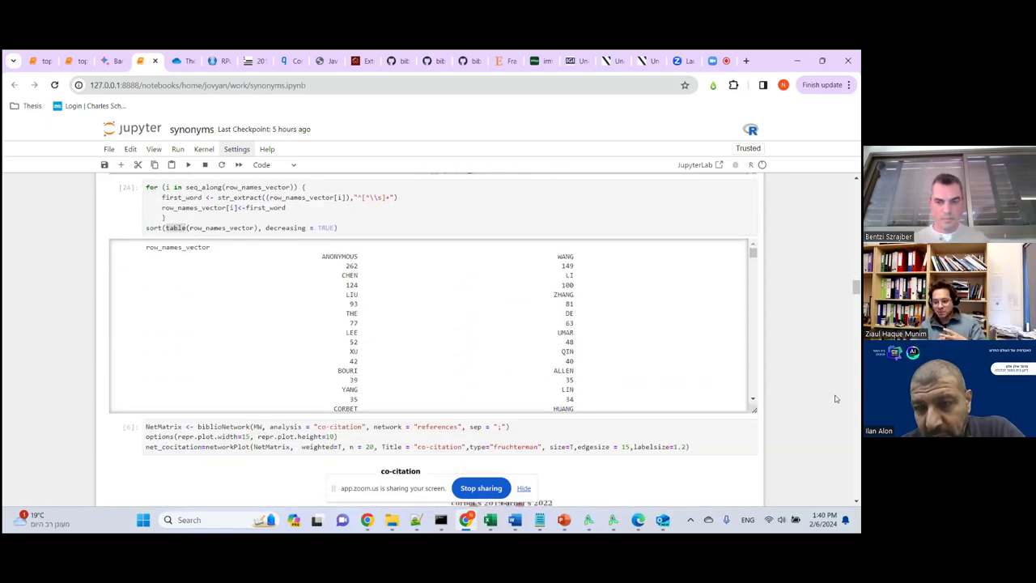
{"action": "scroll", "coordinate": [836, 398], "scroll_direction": "down", "scroll_amount": 1}
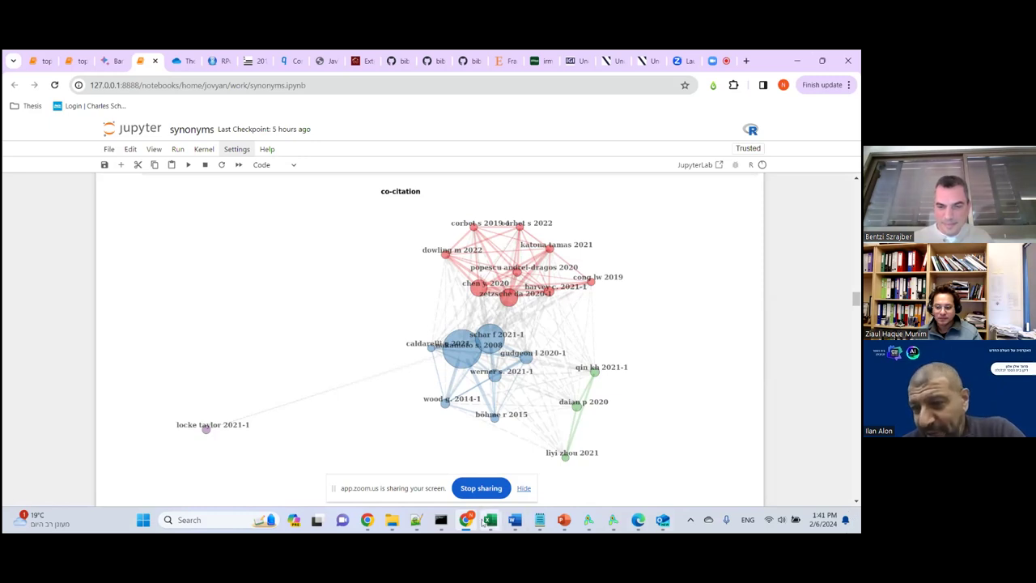
Bring Chrome back to the front and show the Zoom meeting page
{"action": "left_click", "coordinate": [468, 520]}
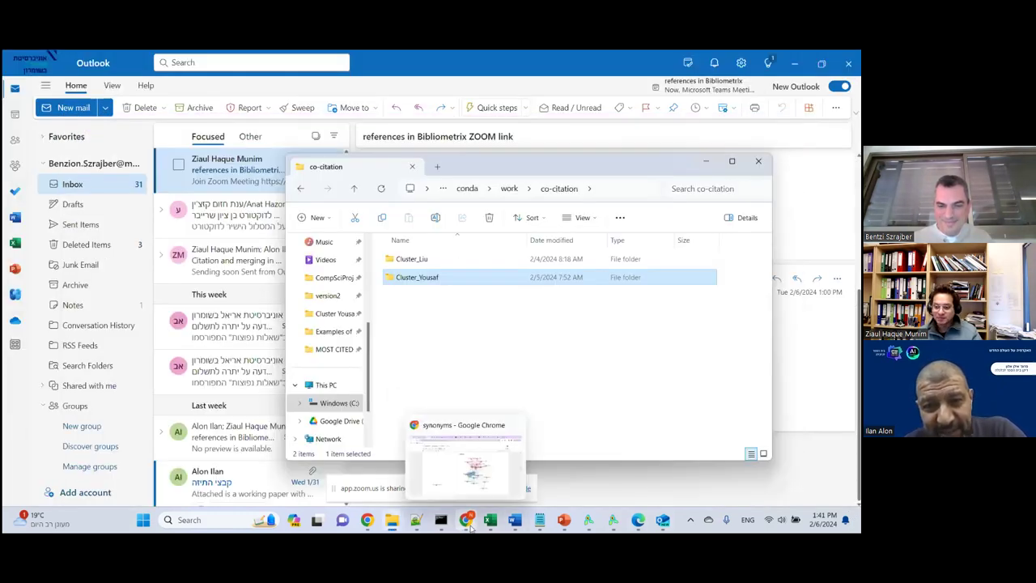
{"action": "left_click", "coordinate": [469, 525]}
{"action": "left_click", "coordinate": [714, 57]}
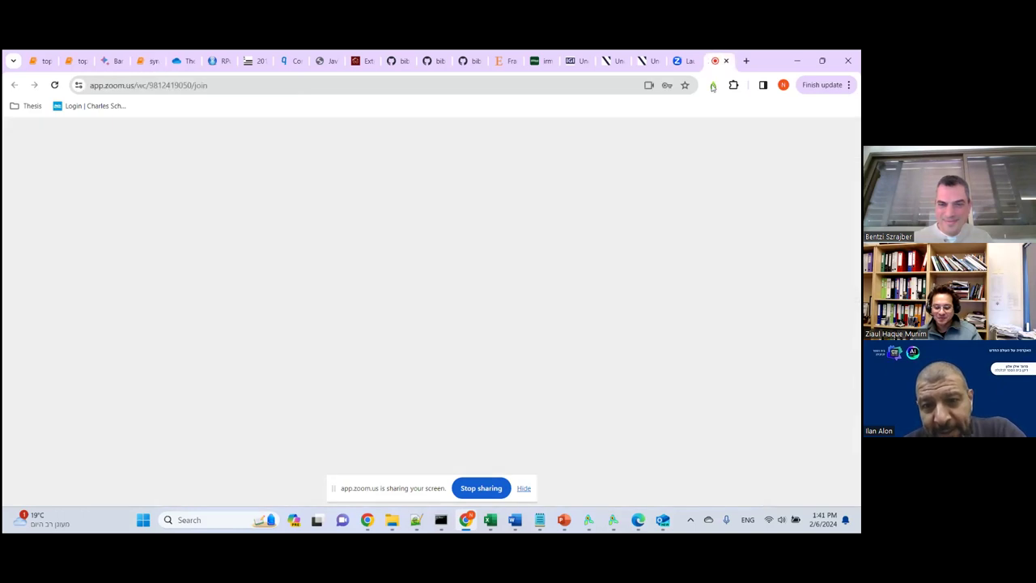